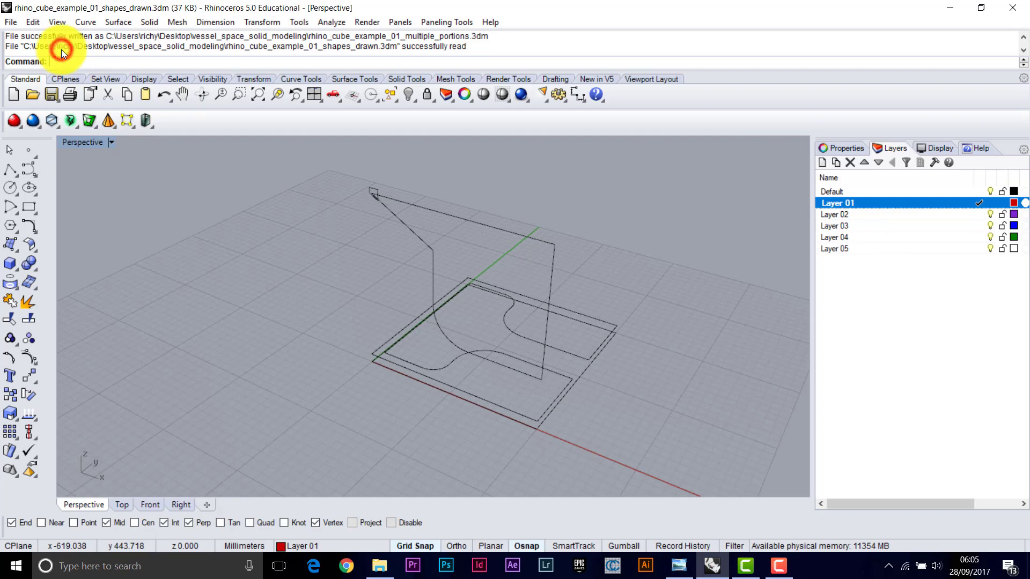
Extrude the bottom square outline upward as a solid with ExtrudeCrv, 10 mm high to the corner of the upper outline
{"action": "key", "text": "Up"}
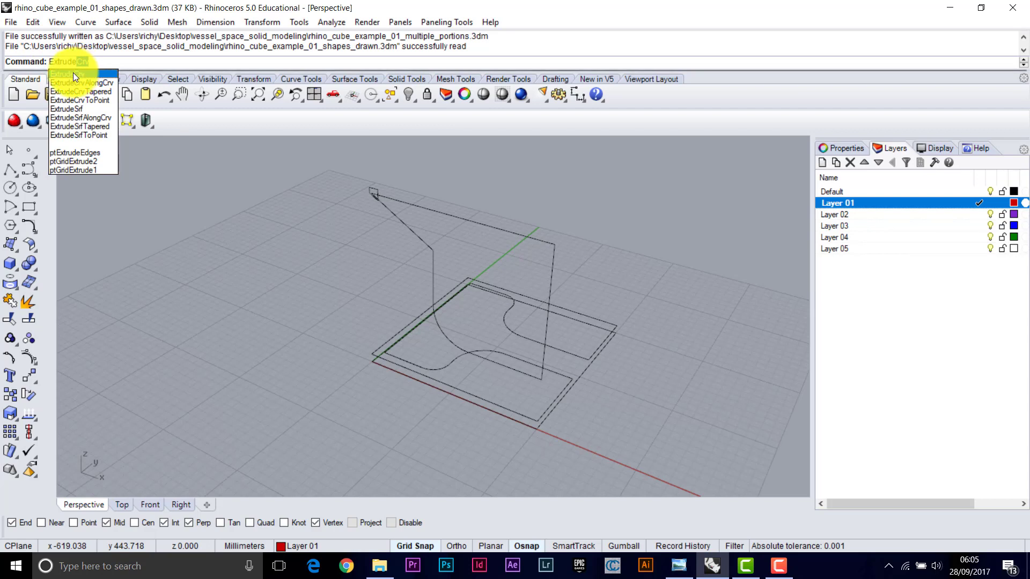
{"action": "key", "text": "Return"}
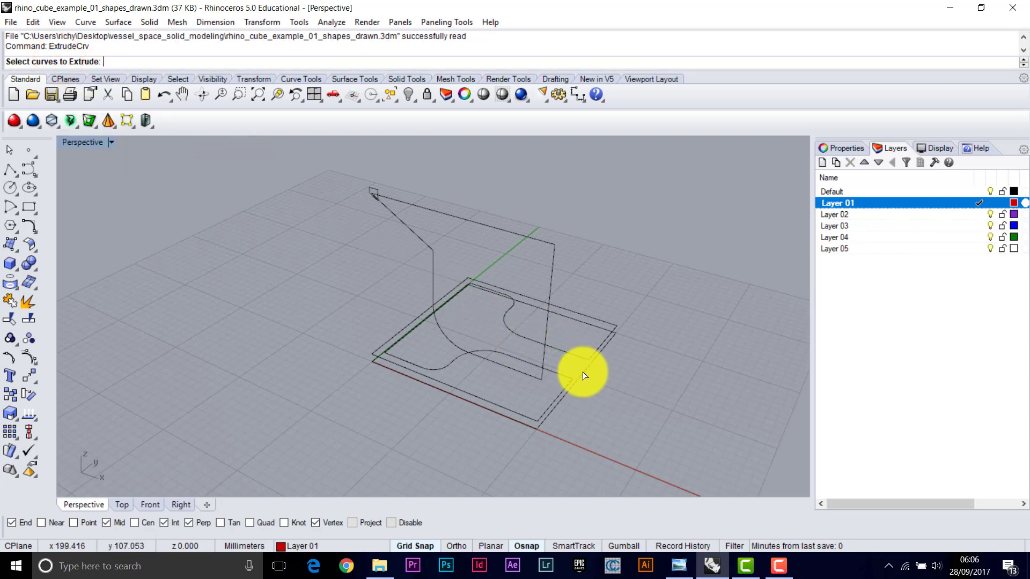
{"action": "left_click", "coordinate": [466, 296]}
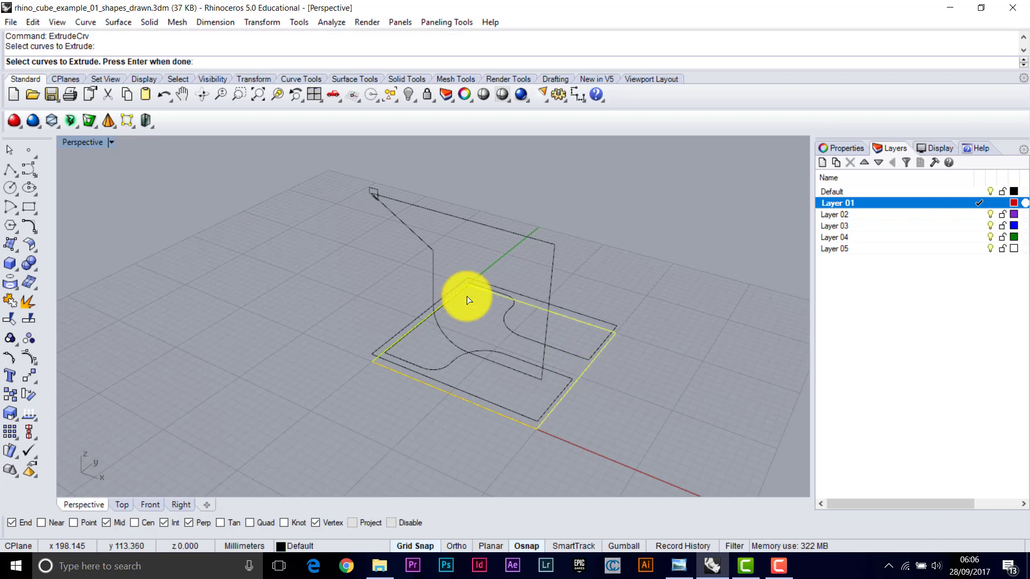
{"action": "right_click", "coordinate": [584, 367]}
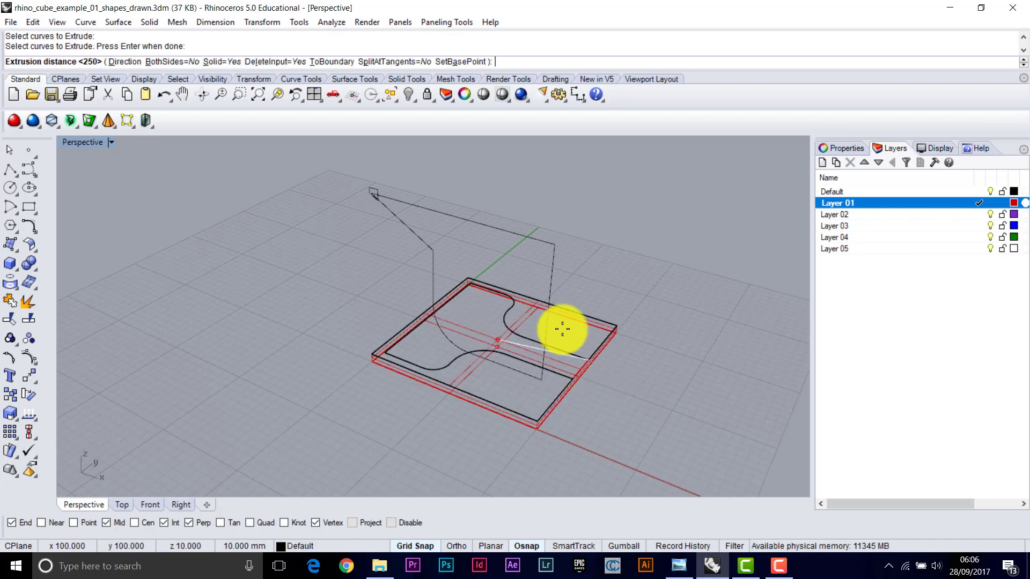
{"action": "left_click", "coordinate": [221, 61]}
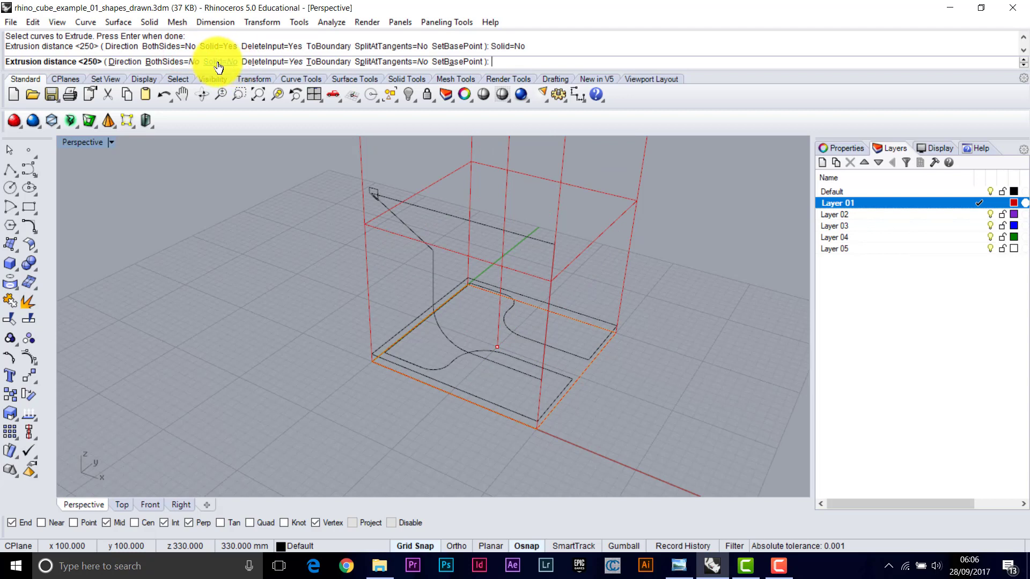
{"action": "left_click", "coordinate": [228, 63]}
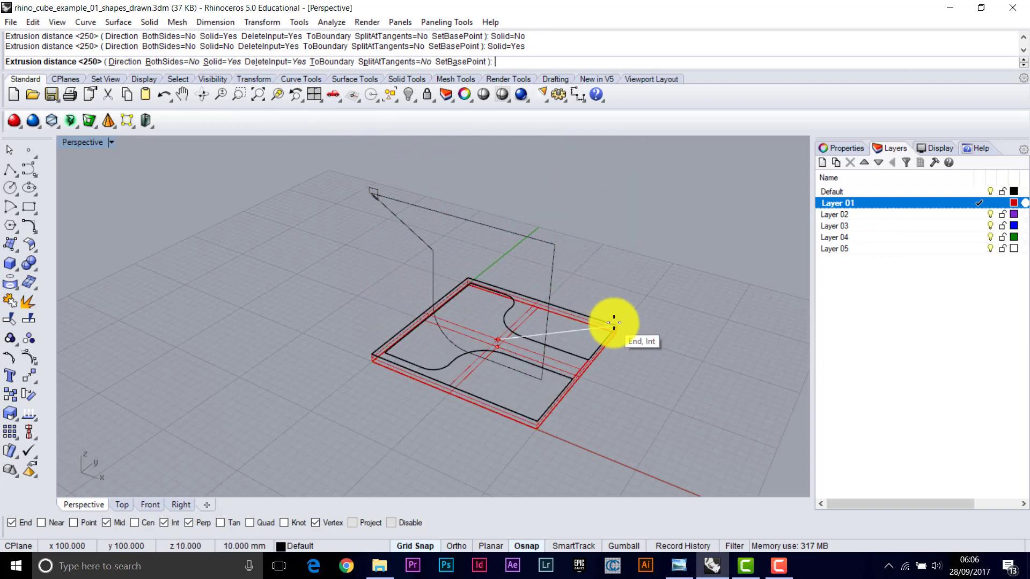
{"action": "scroll", "coordinate": [605, 322], "scroll_direction": "up", "scroll_amount": 4}
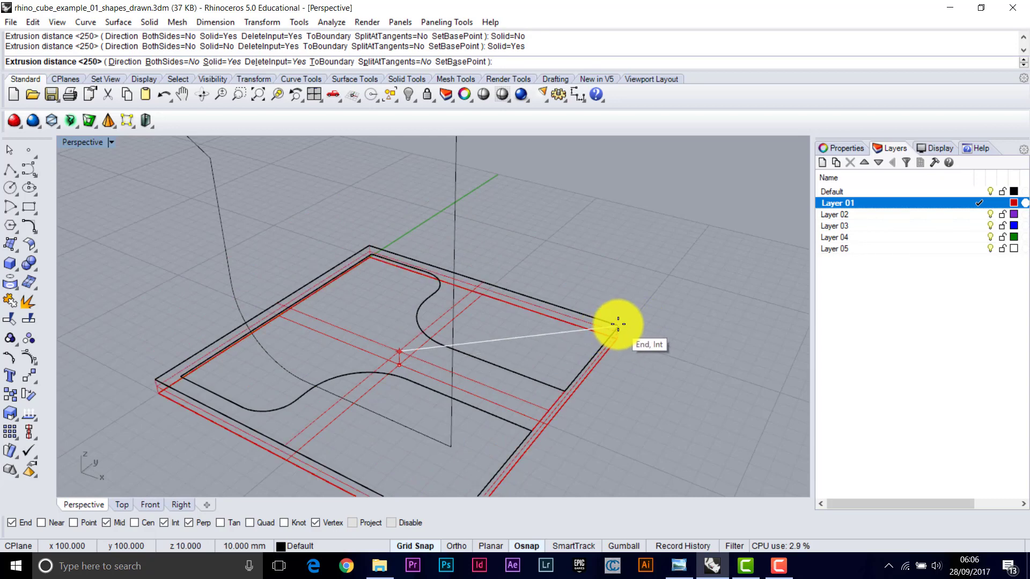
{"action": "left_click", "coordinate": [618, 324]}
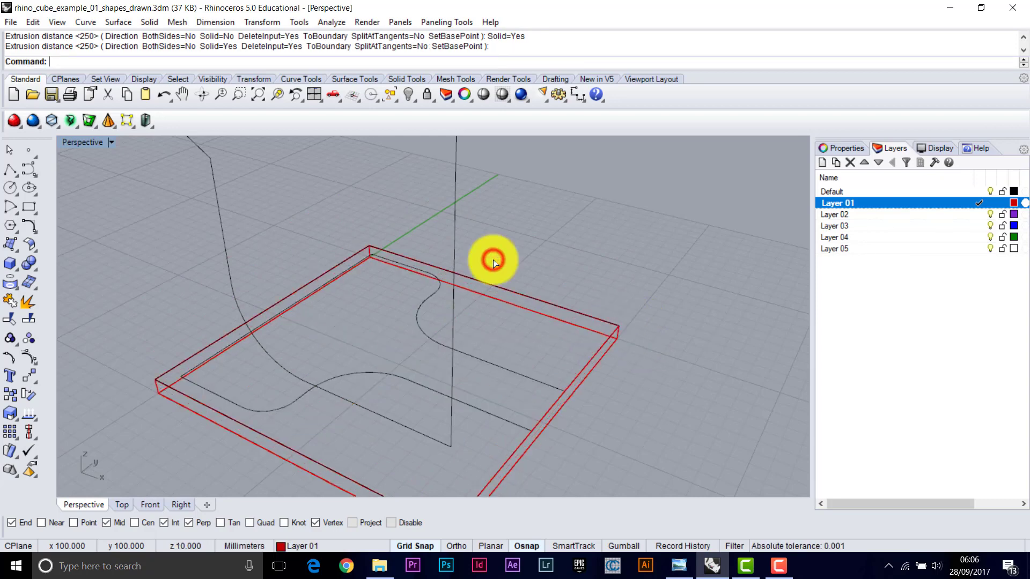
Switch the perspective view to rendered display and look over the base slab
{"action": "right_click_drag", "start_coordinate": [494, 260], "coordinate": [433, 280]}
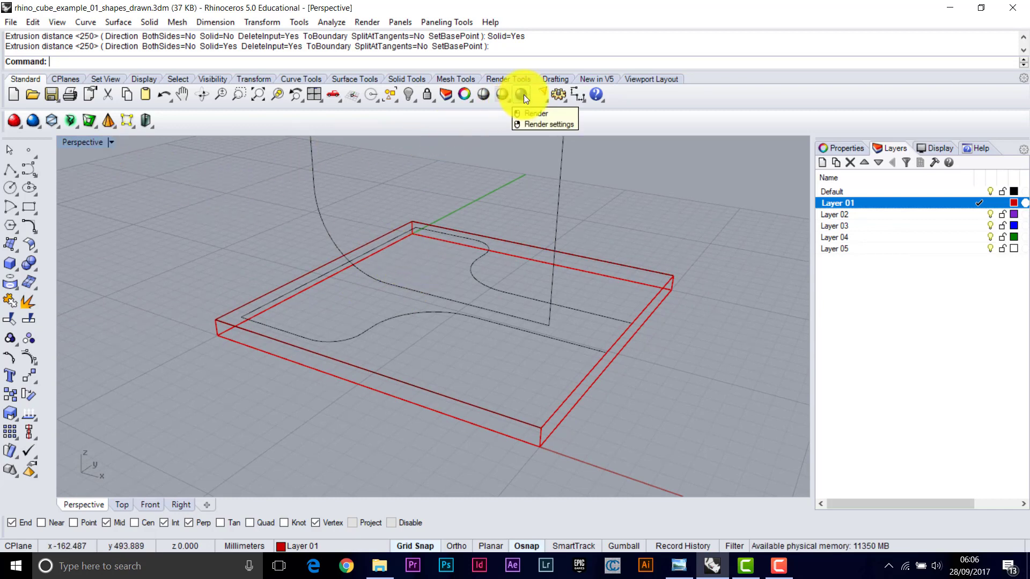
{"action": "middle_click", "coordinate": [403, 261]}
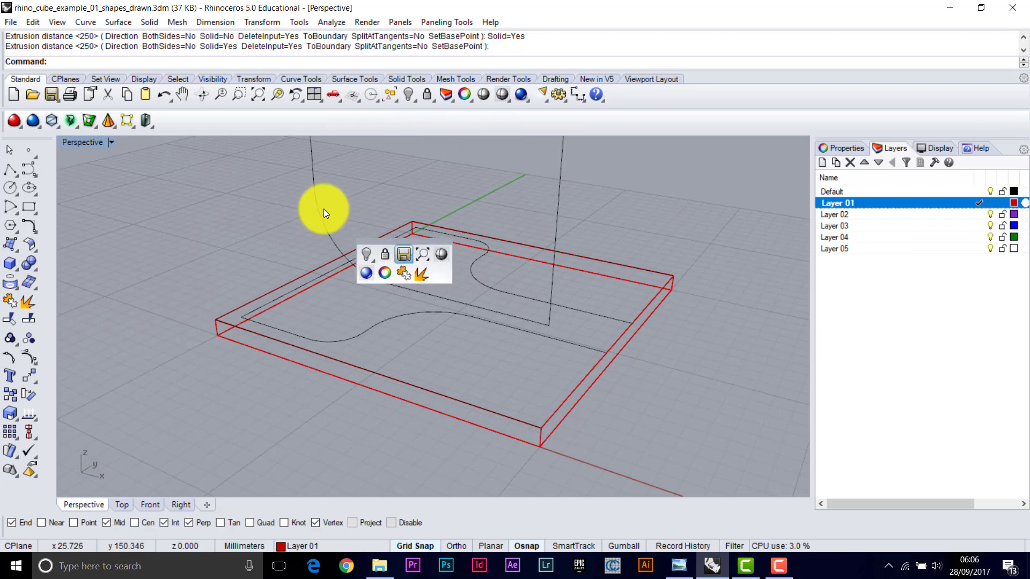
{"action": "left_click", "coordinate": [364, 273]}
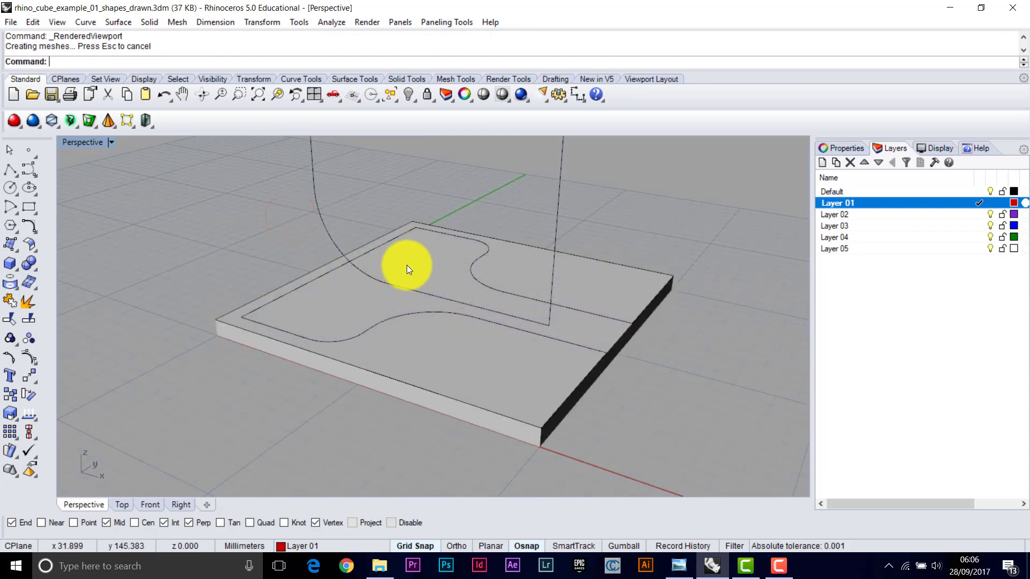
{"action": "scroll", "coordinate": [455, 250], "scroll_direction": "down", "scroll_amount": 2}
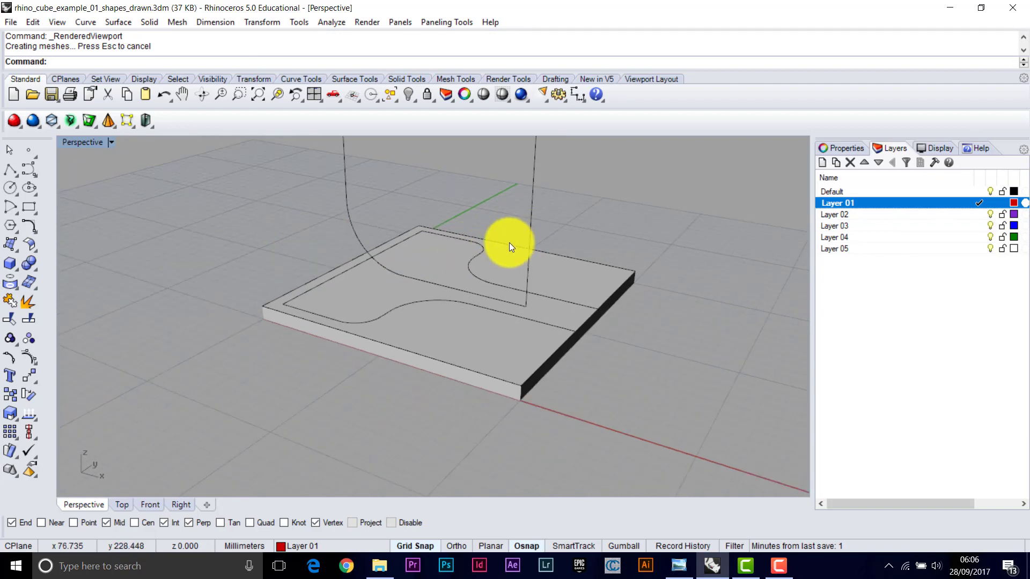
{"action": "right_click_drag", "start_coordinate": [390, 187], "coordinate": [475, 227]}
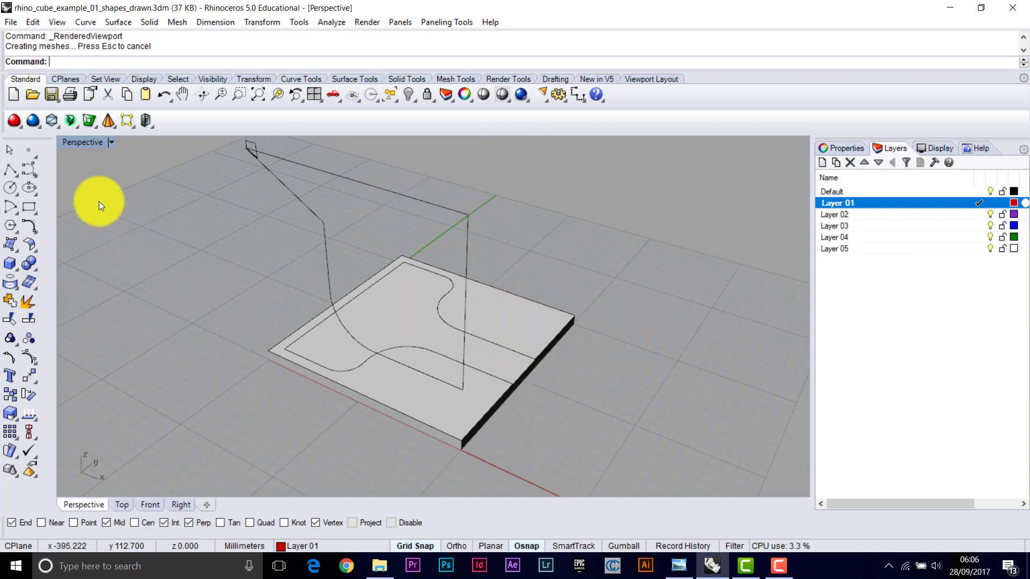
Extrude the vertical side profile curve 200 mm horizontally across the base slab as a solid
{"action": "type", "text": "Ext"}
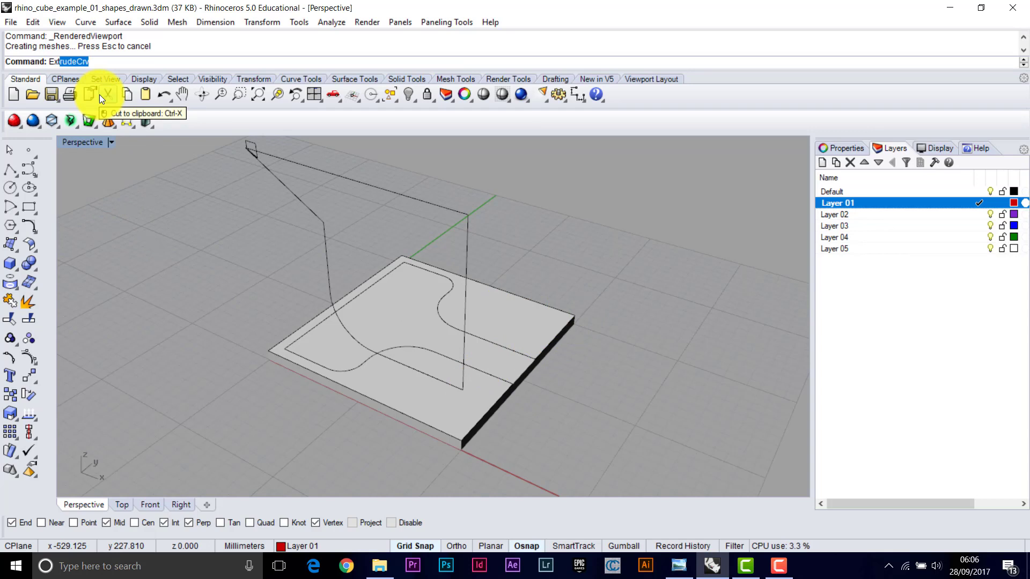
{"action": "type", "text": "ud"}
{"action": "key", "text": "Return"}
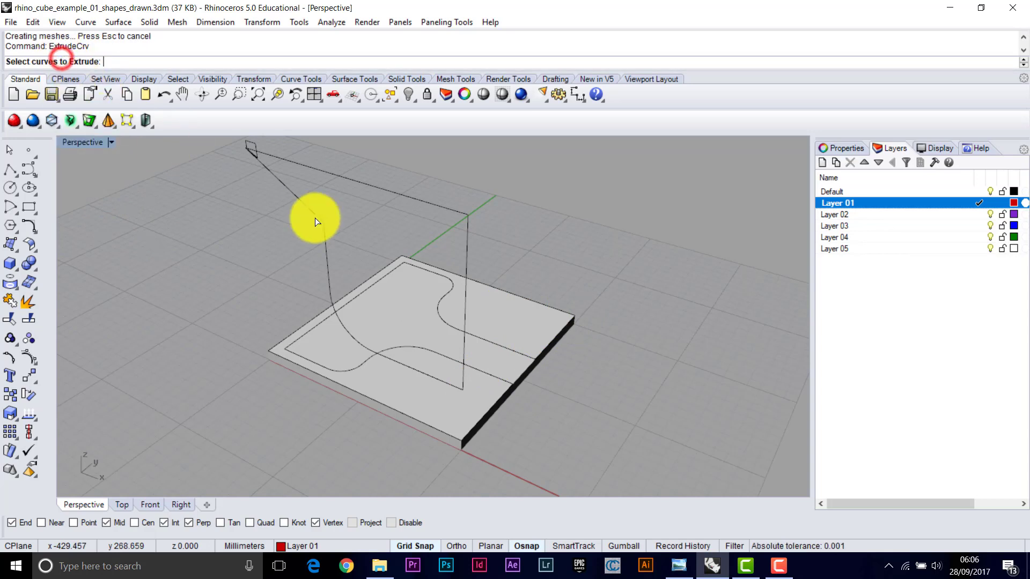
{"action": "left_click", "coordinate": [373, 201]}
{"action": "key", "text": "Return"}
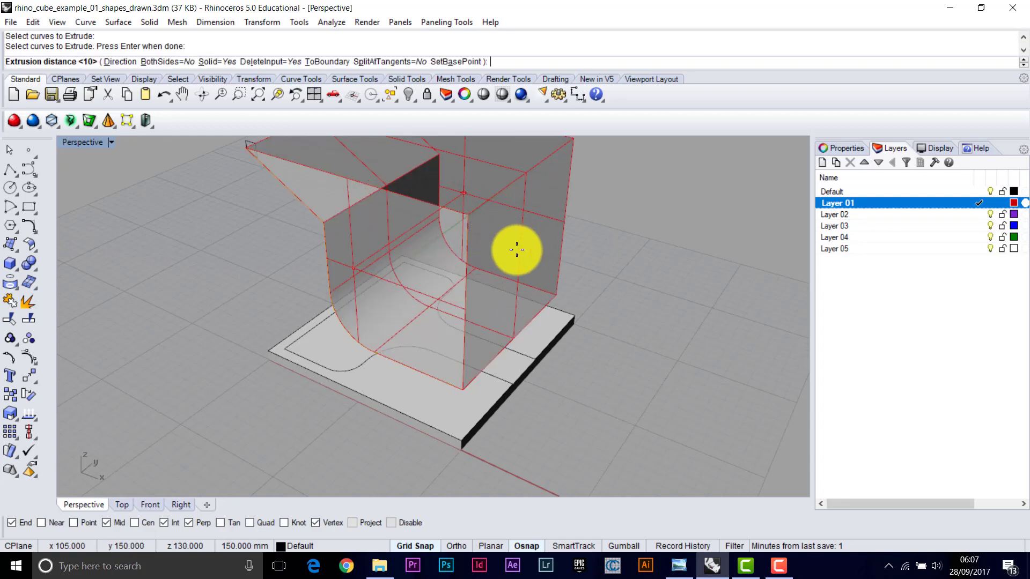
{"action": "left_click", "coordinate": [573, 314]}
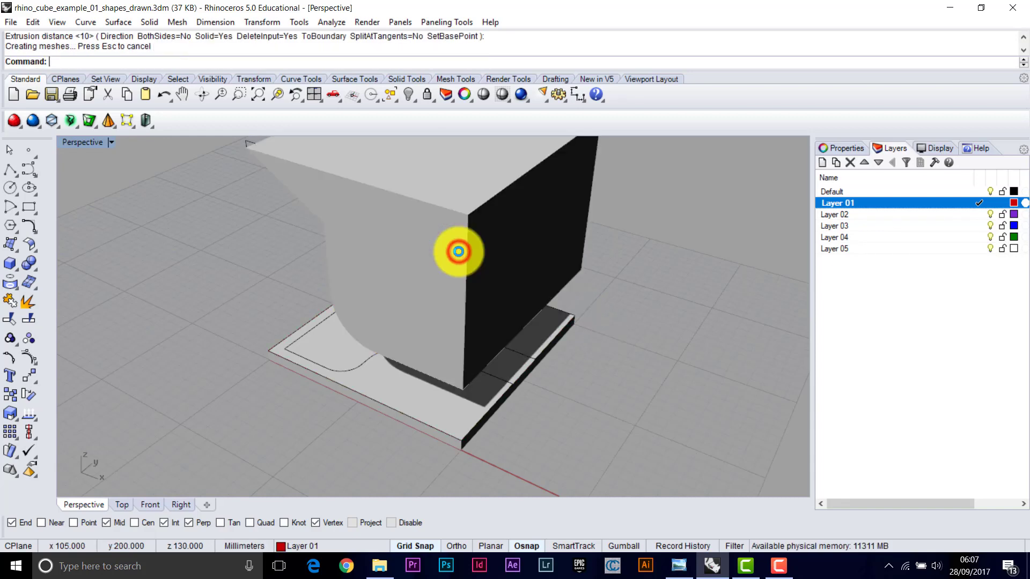
{"action": "right_click_drag", "start_coordinate": [451, 266], "coordinate": [281, 345]}
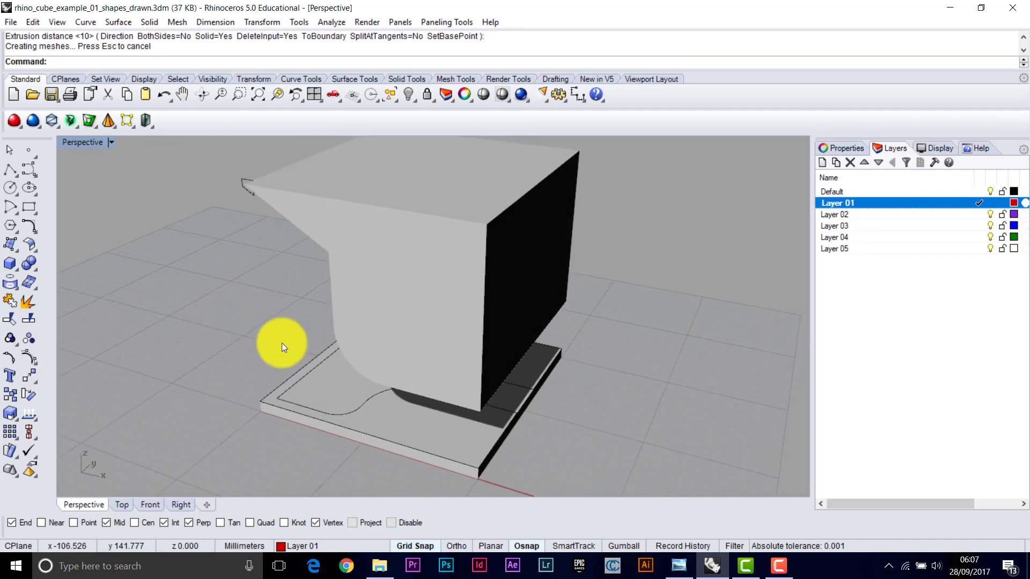
Extrude the closed wavy wall outline on the slab upward as a solid to the top corner of the side-profile block
{"action": "right_click", "coordinate": [339, 415]}
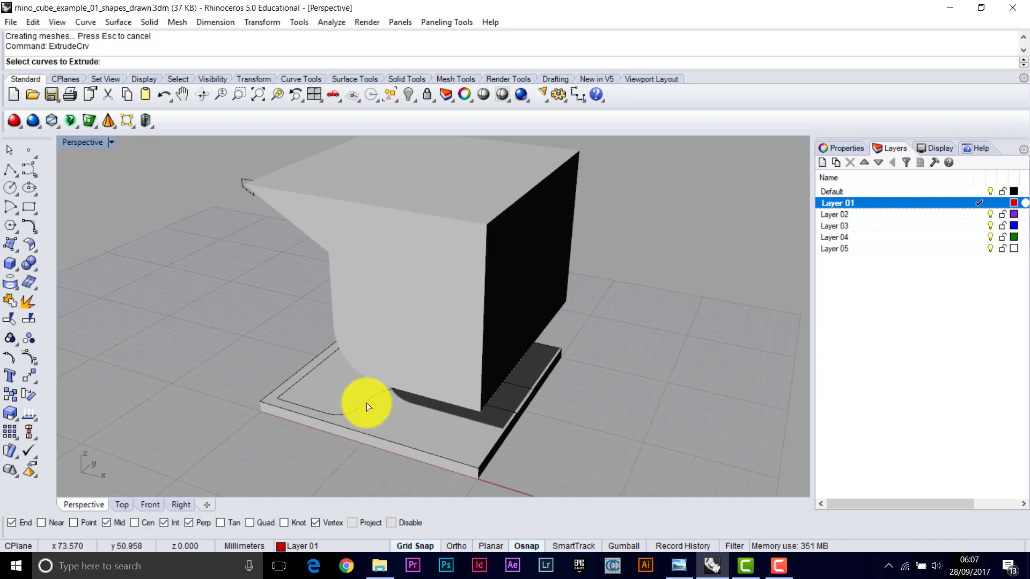
{"action": "left_click_drag", "start_coordinate": [360, 410], "coordinate": [287, 327]}
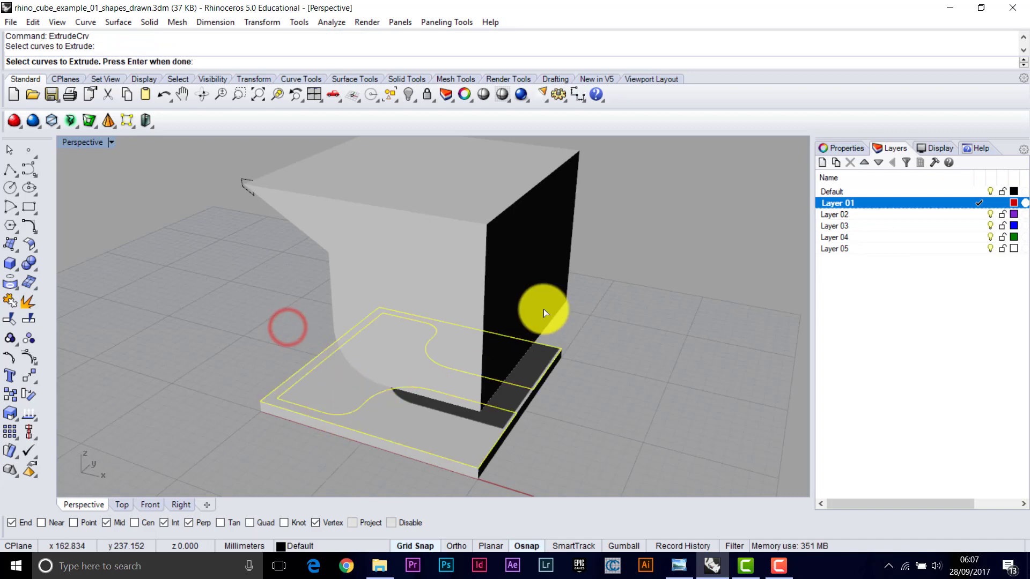
{"action": "right_click", "coordinate": [577, 229]}
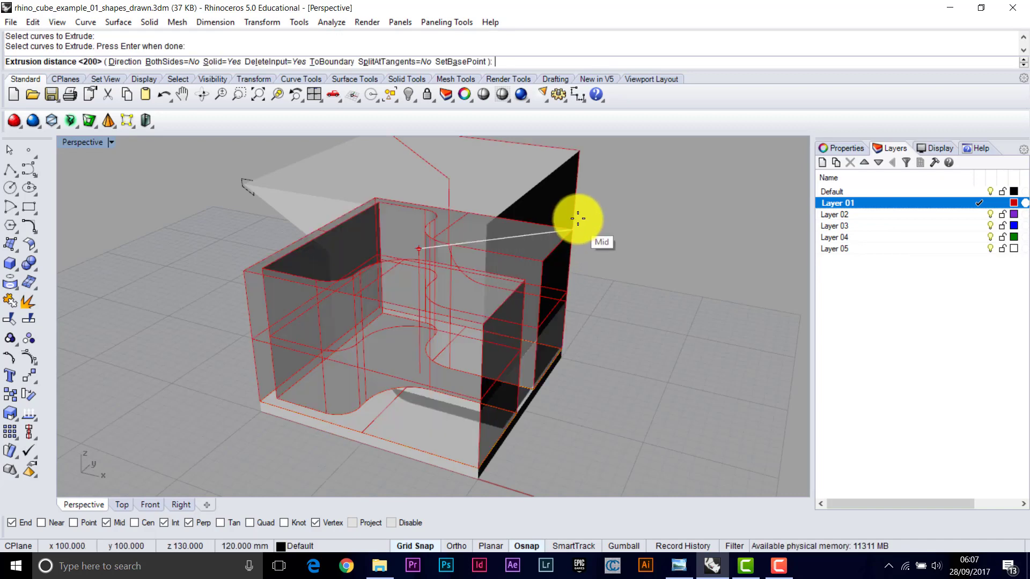
{"action": "left_click", "coordinate": [578, 150]}
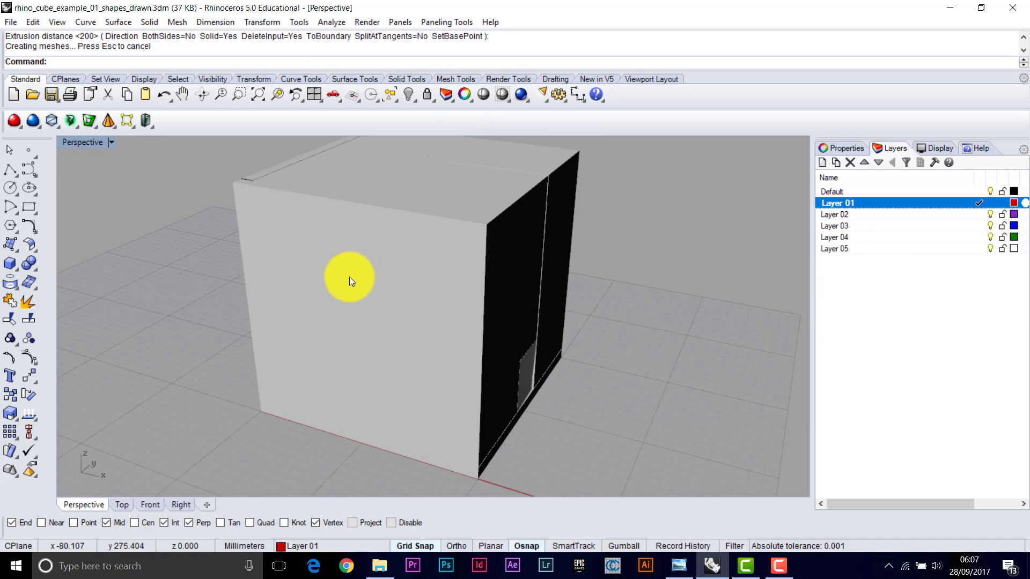
{"action": "right_click_drag", "start_coordinate": [350, 277], "coordinate": [300, 284]}
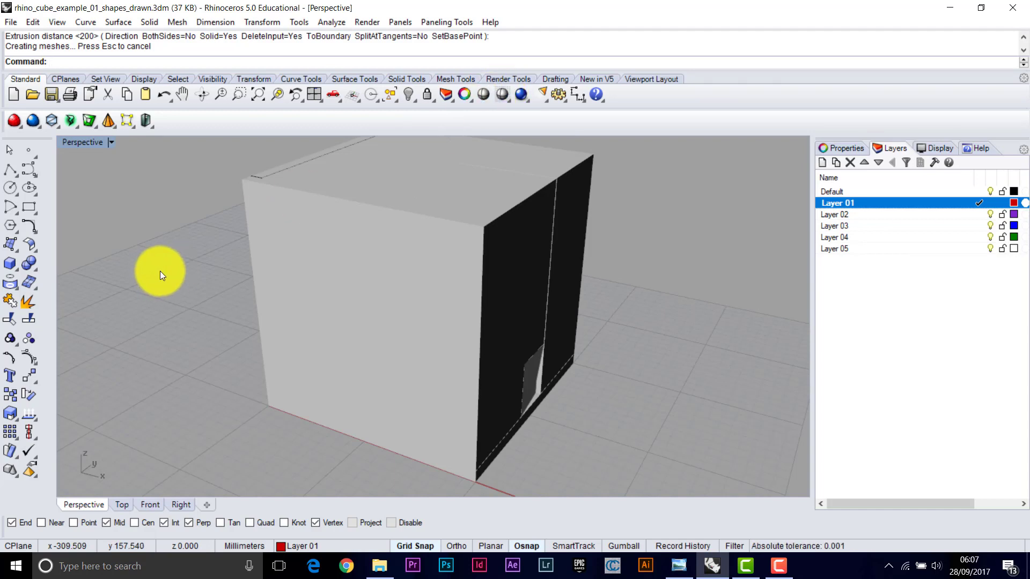
Switch the perspective view to wireframe display to reveal all the overlapping solids
{"action": "middle_click", "coordinate": [161, 271]}
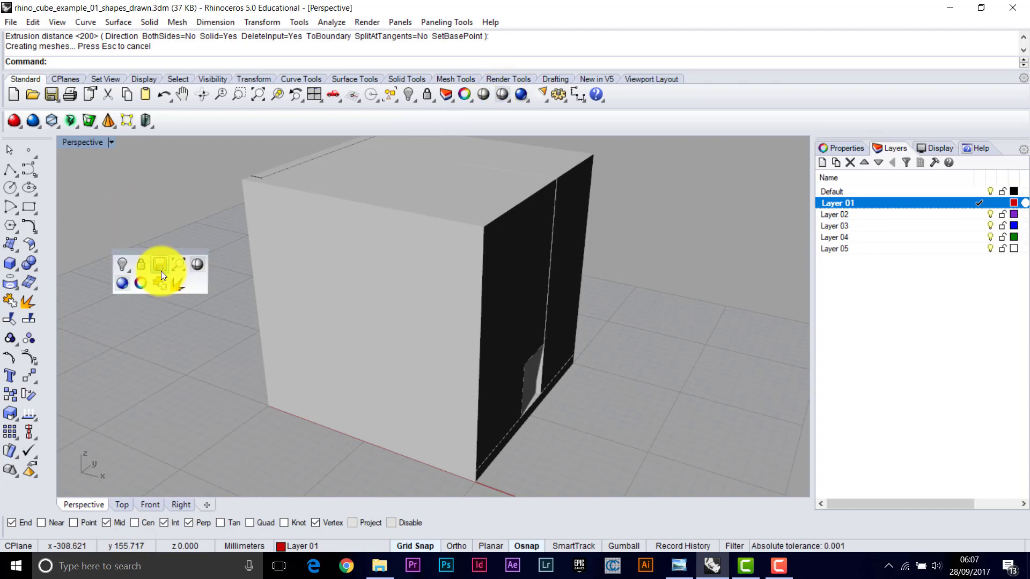
{"action": "left_click", "coordinate": [199, 266]}
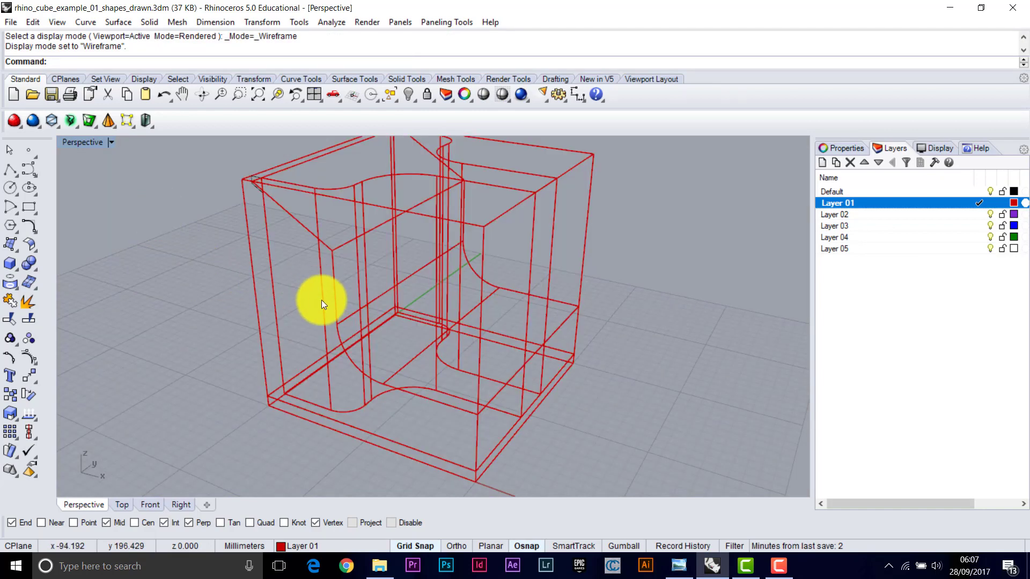
{"action": "right_click_drag", "start_coordinate": [304, 321], "coordinate": [360, 309]}
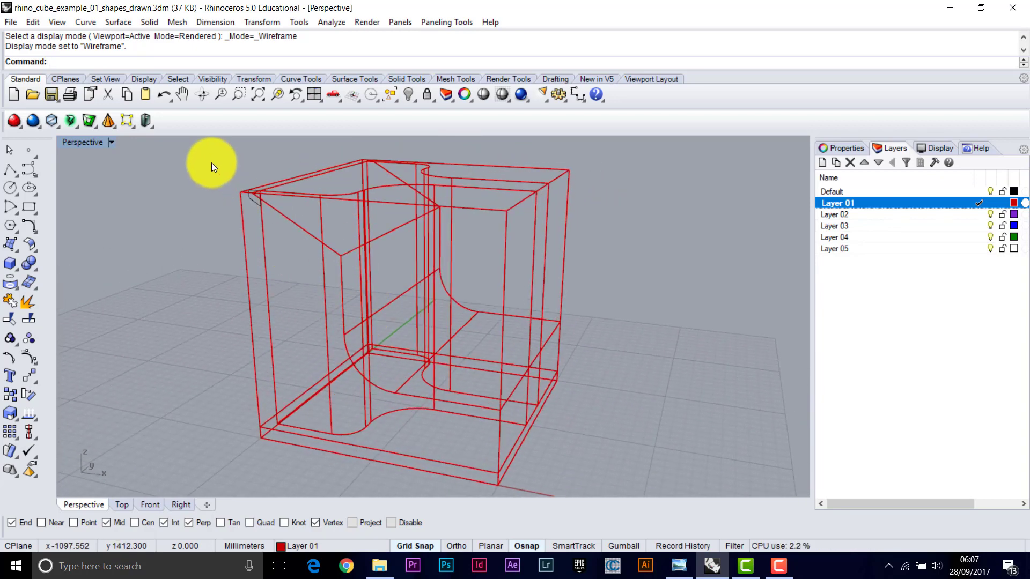
Boolean-union the side-profile block, the wavy wall block and the base slab into one solid
{"action": "left_click", "coordinate": [147, 18]}
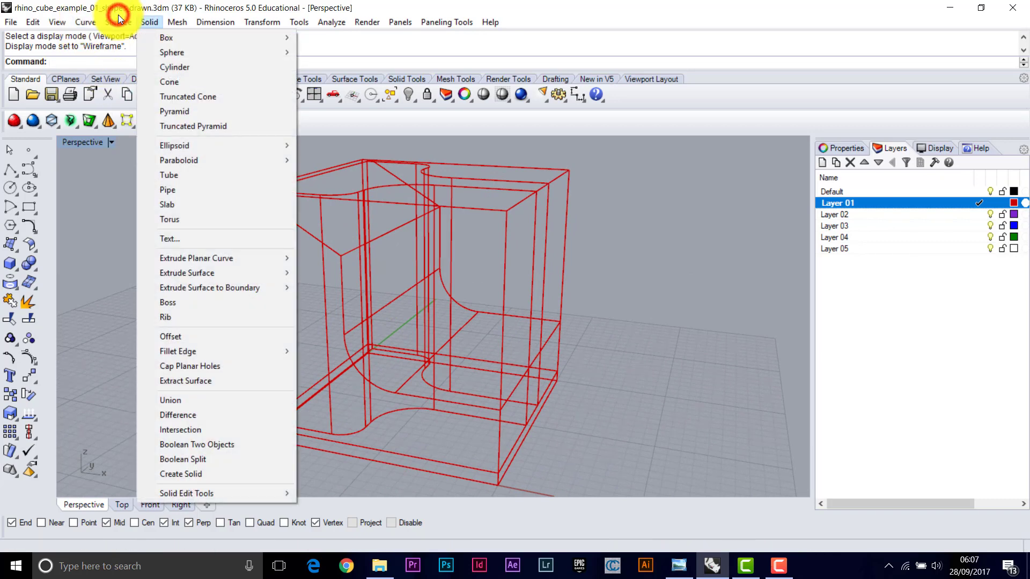
{"action": "left_click", "coordinate": [184, 401]}
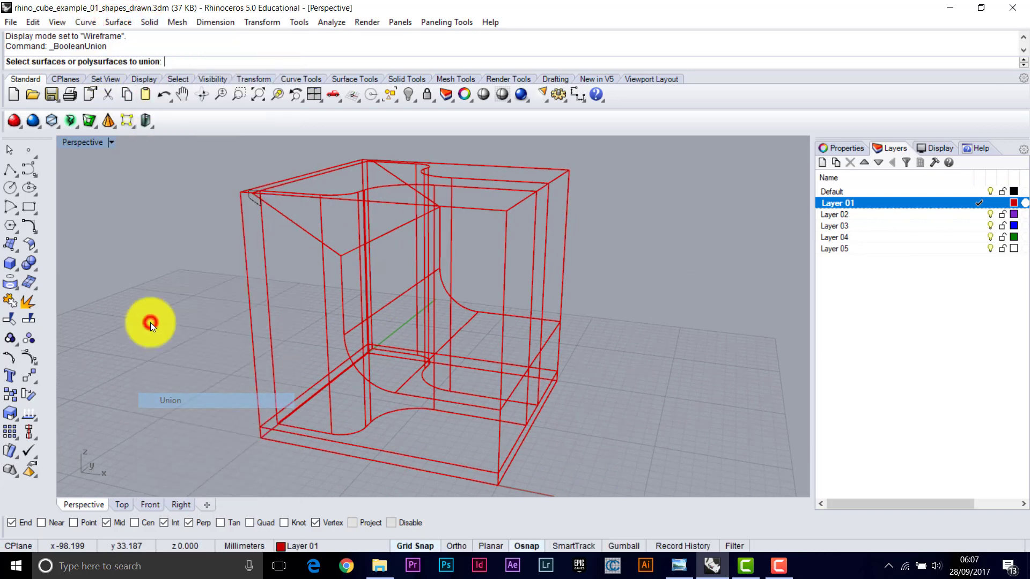
{"action": "left_click", "coordinate": [464, 309]}
{"action": "left_click", "coordinate": [345, 257]}
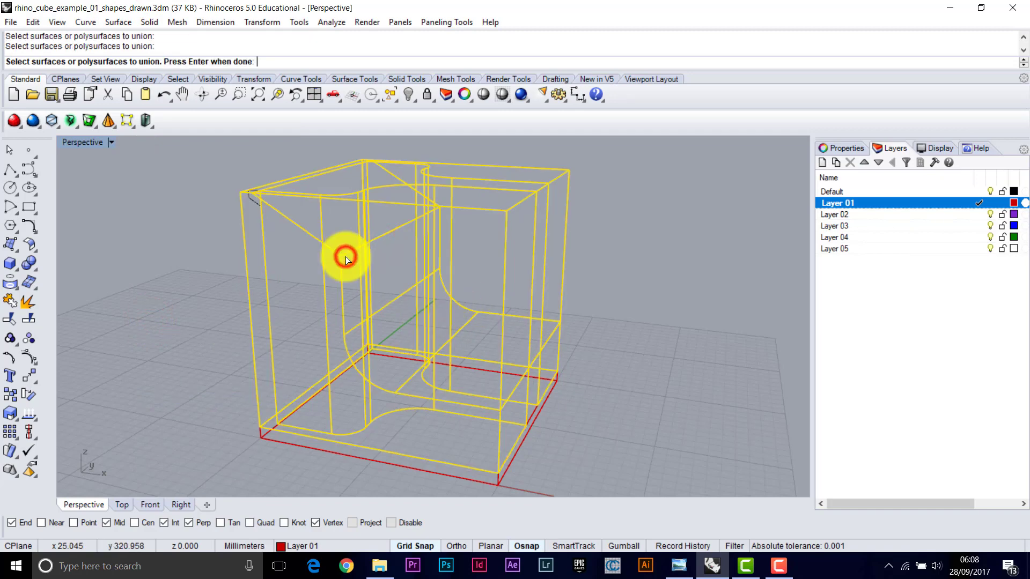
{"action": "right_click", "coordinate": [429, 333]}
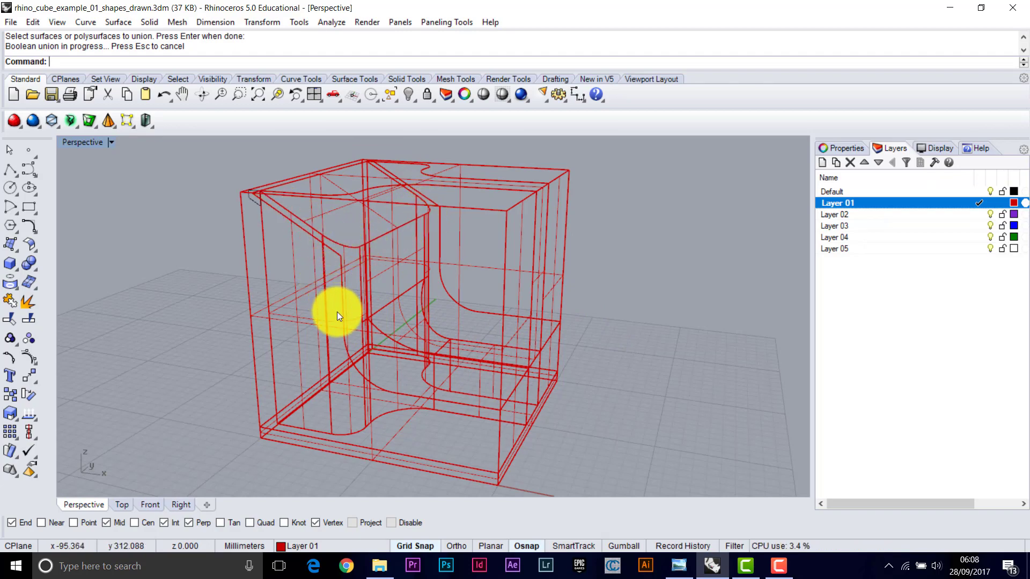
Examine the united solid from other sides and in rendered display
{"action": "right_click_drag", "start_coordinate": [337, 315], "coordinate": [526, 207]}
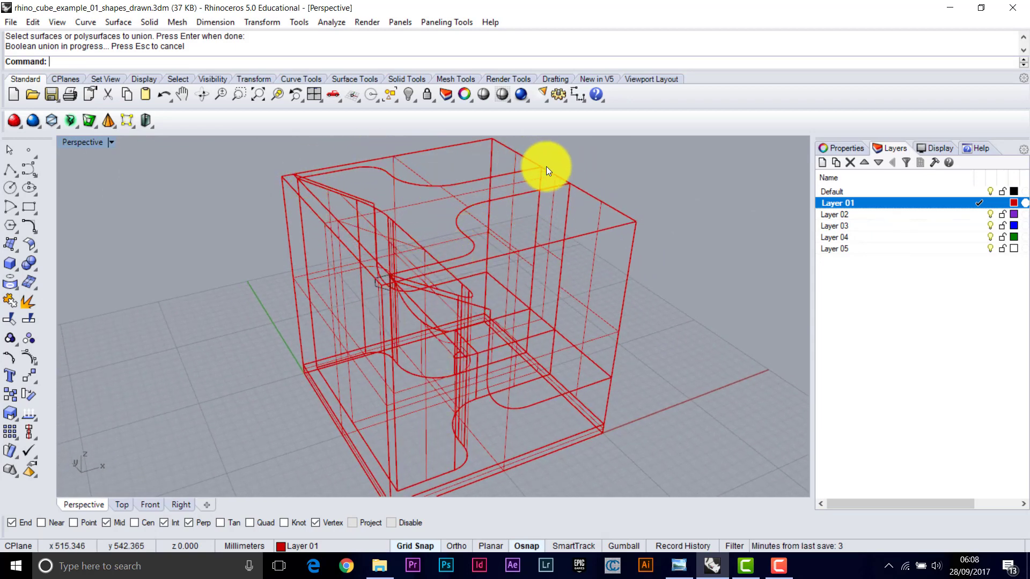
{"action": "right_click_drag", "start_coordinate": [531, 323], "coordinate": [564, 293]}
{"action": "right_click_drag", "start_coordinate": [487, 289], "coordinate": [263, 243]}
{"action": "middle_click", "coordinate": [261, 243]}
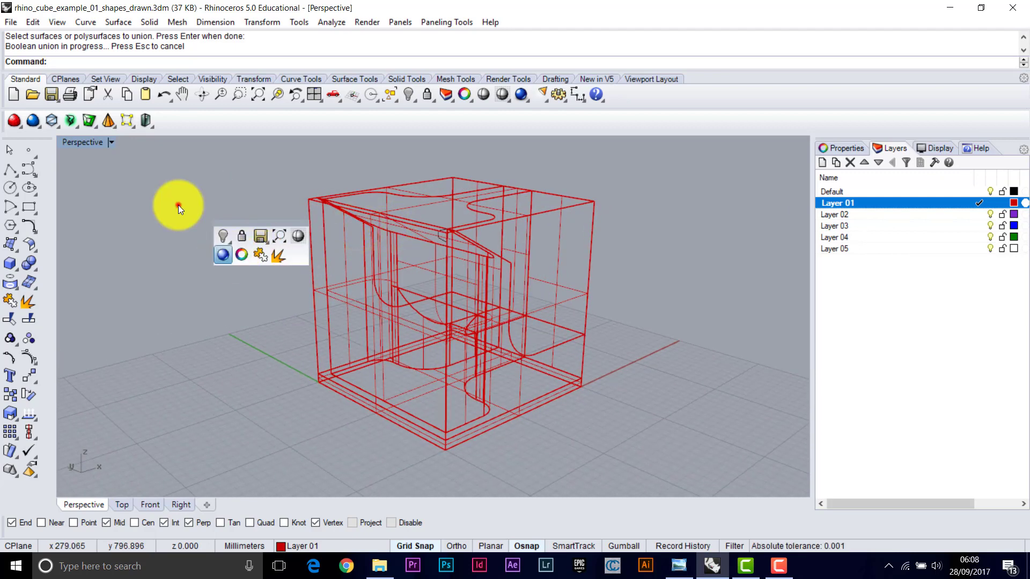
{"action": "right_click_drag", "start_coordinate": [409, 288], "coordinate": [250, 246]}
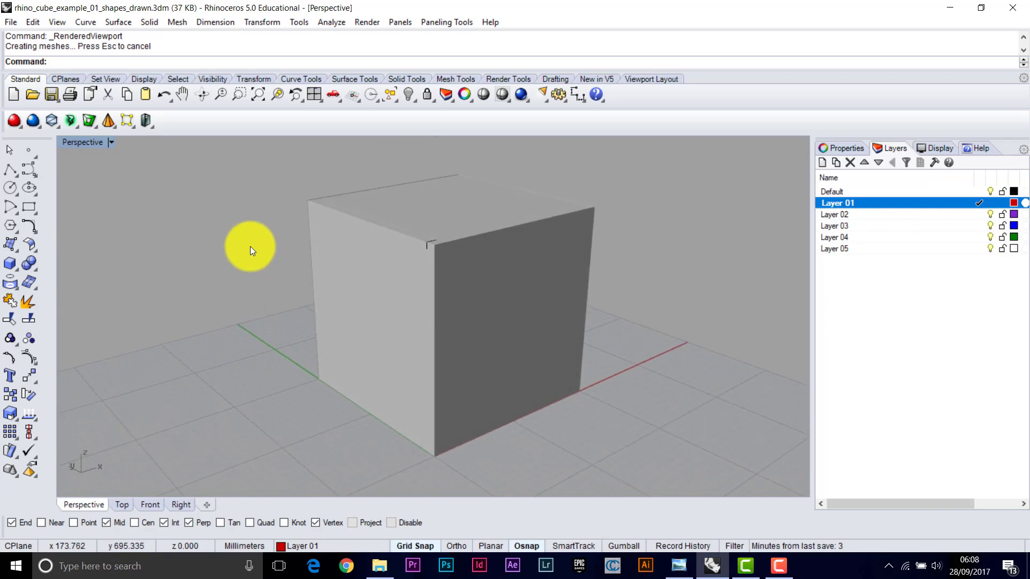
Return the perspective view to wireframe display and examine the solid's interior edges up close
{"action": "middle_click", "coordinate": [250, 246]}
{"action": "left_click", "coordinate": [289, 239]}
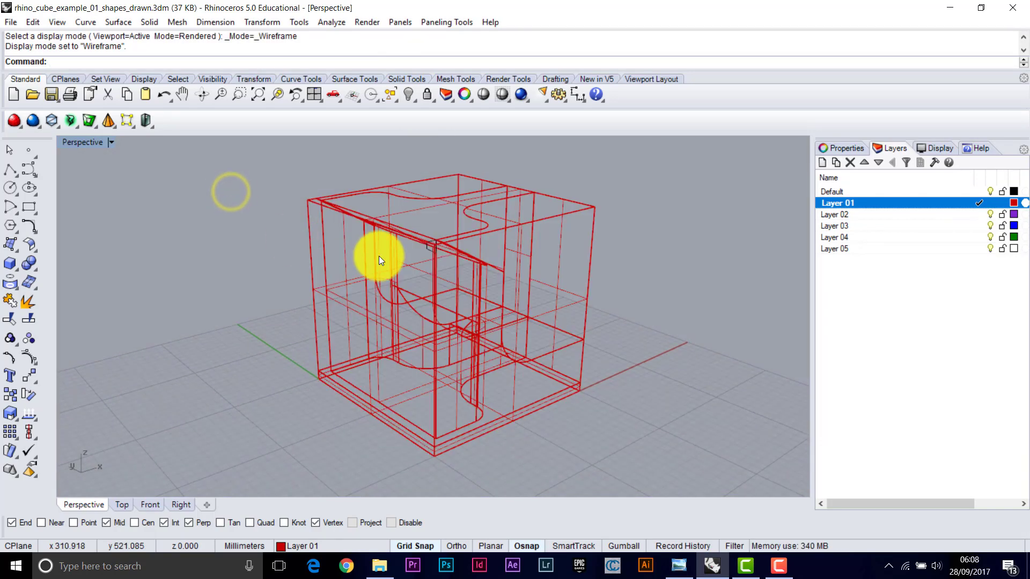
{"action": "right_click_drag", "start_coordinate": [396, 278], "coordinate": [396, 314]}
{"action": "scroll", "coordinate": [396, 314], "scroll_direction": "up", "scroll_amount": 5}
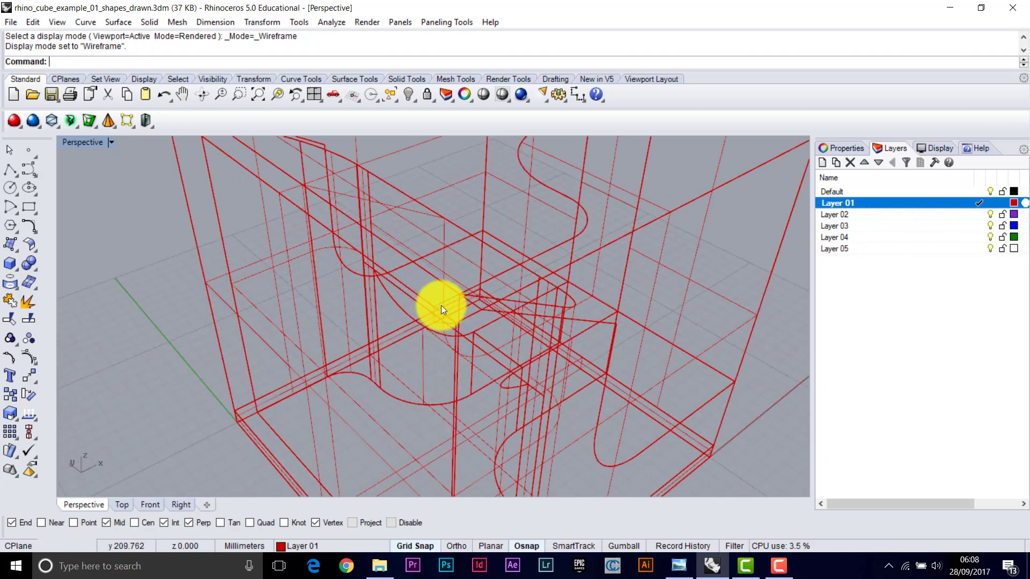
Extrude the small closed profile curve as a solid along the cube's upper edge to the corner point near its far end
{"action": "left_click", "coordinate": [441, 303]}
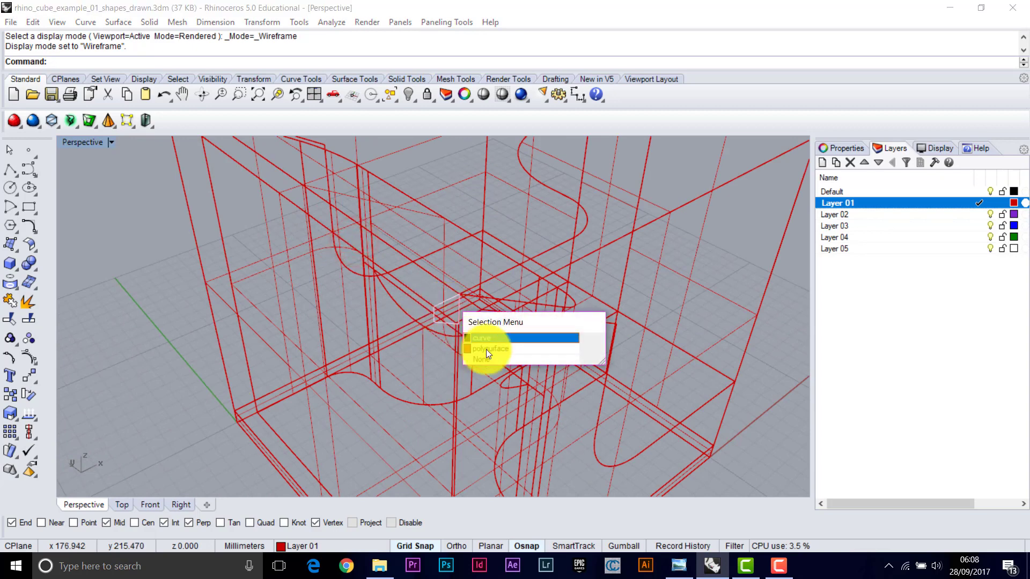
{"action": "left_click", "coordinate": [383, 270]}
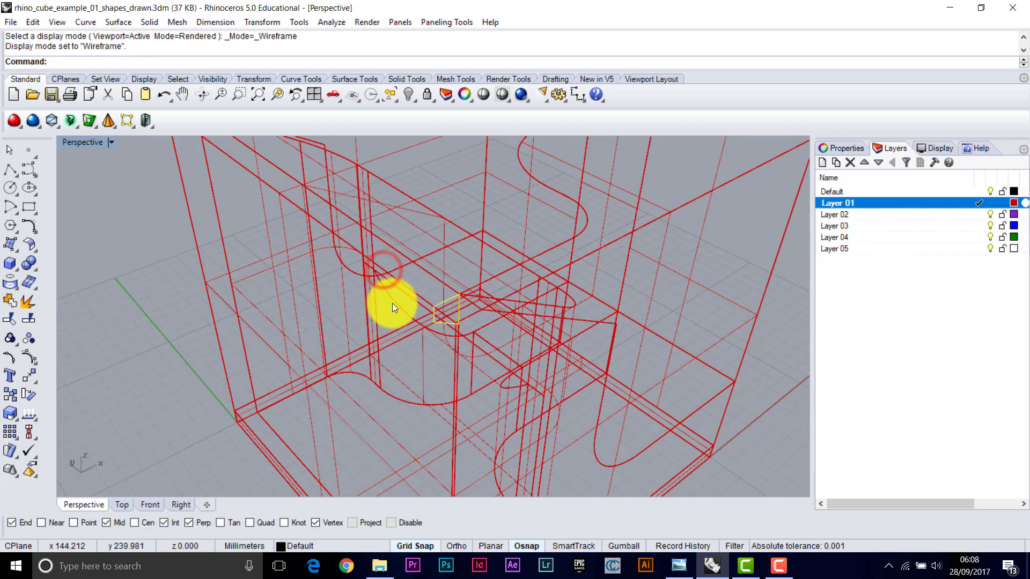
{"action": "right_click_drag", "start_coordinate": [275, 230], "coordinate": [337, 287], "text": "shift"}
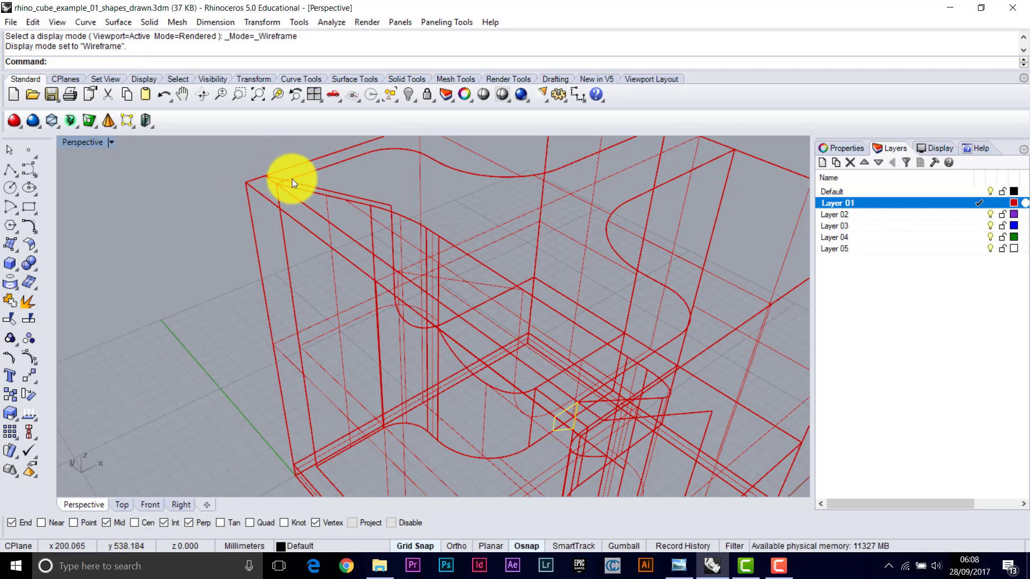
{"action": "type", "text": "Extru"}
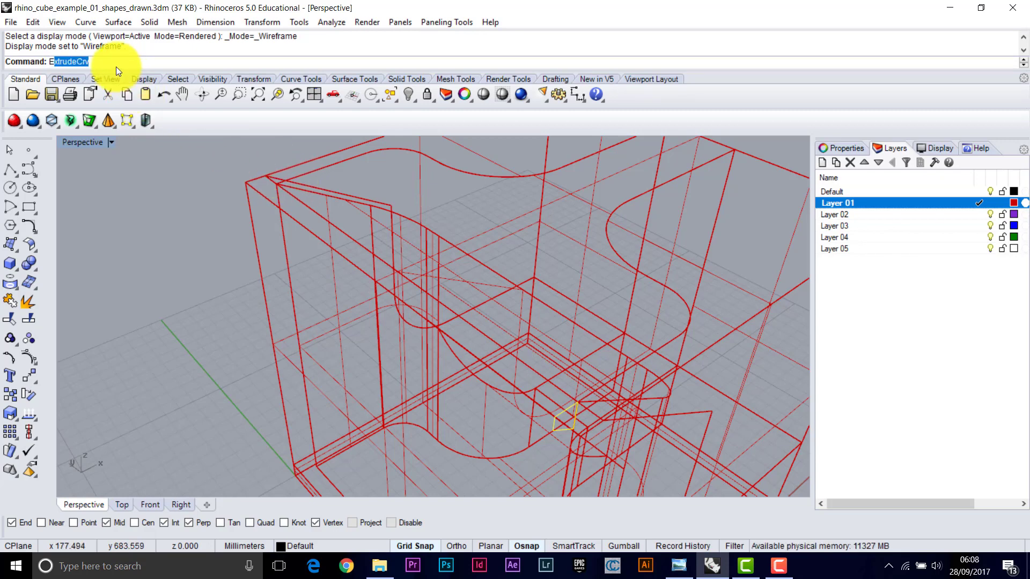
{"action": "type", "text": "d"}
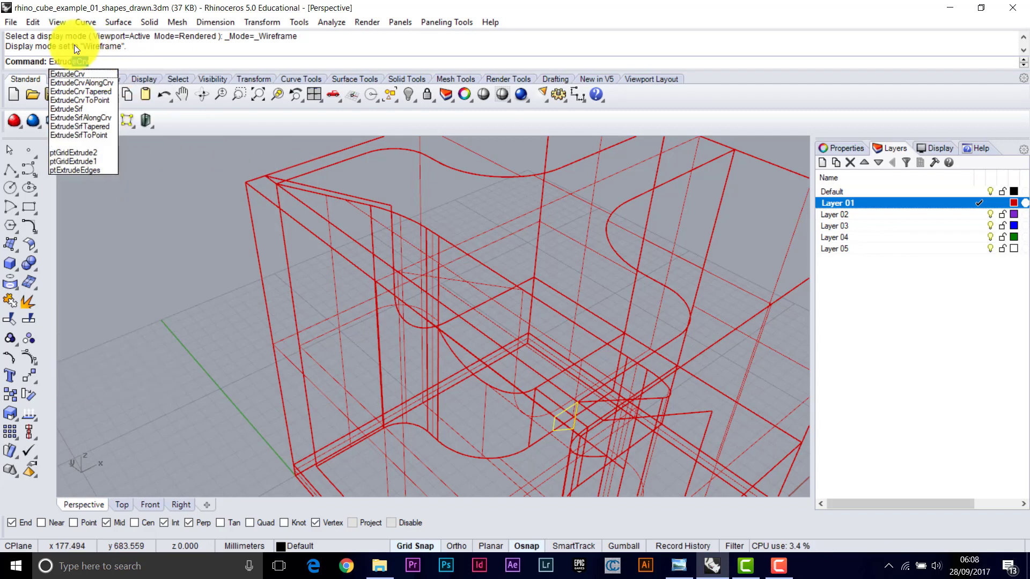
{"action": "left_click", "coordinate": [51, 46]}
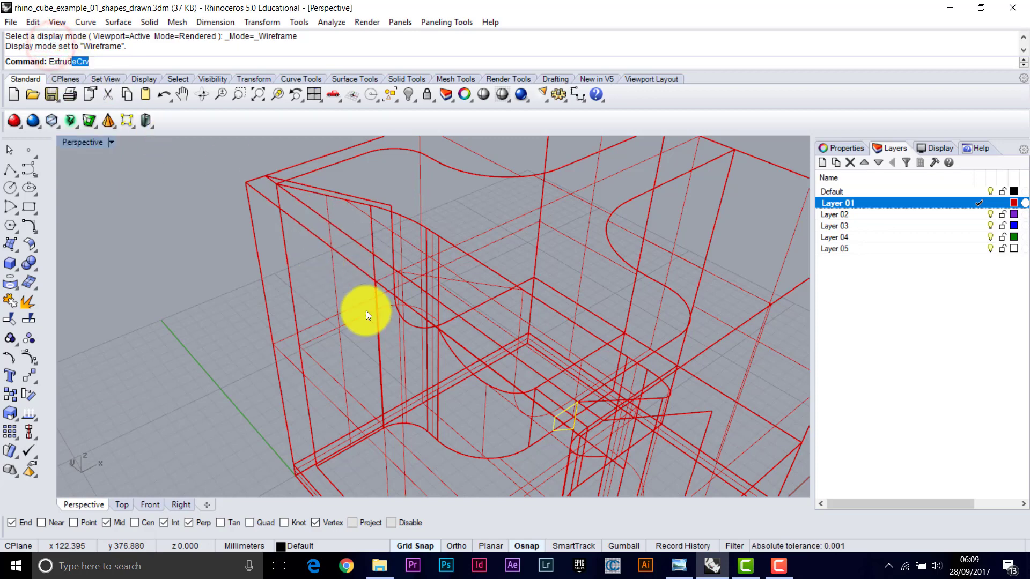
{"action": "key", "text": "Return"}
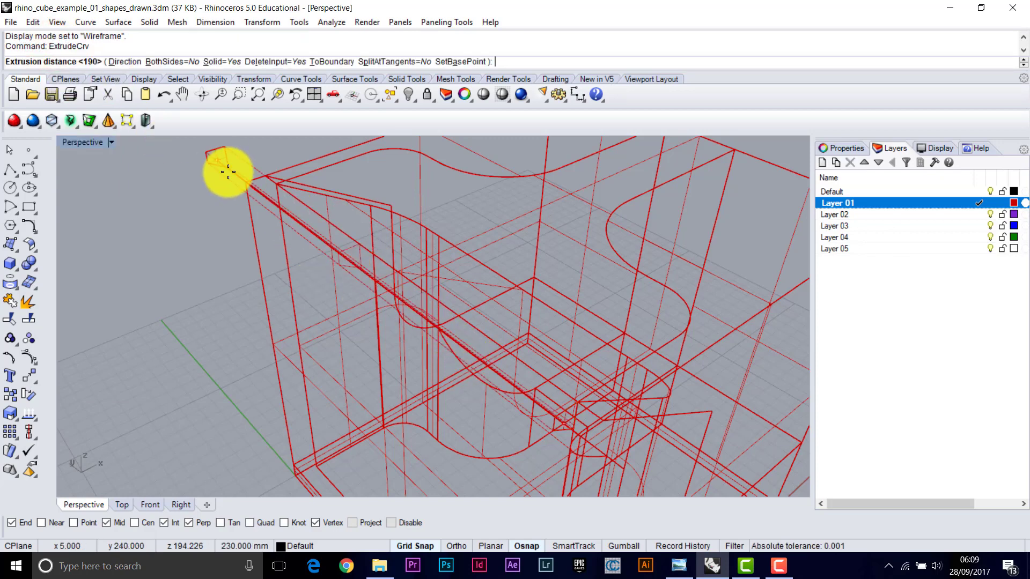
{"action": "left_click", "coordinate": [278, 184]}
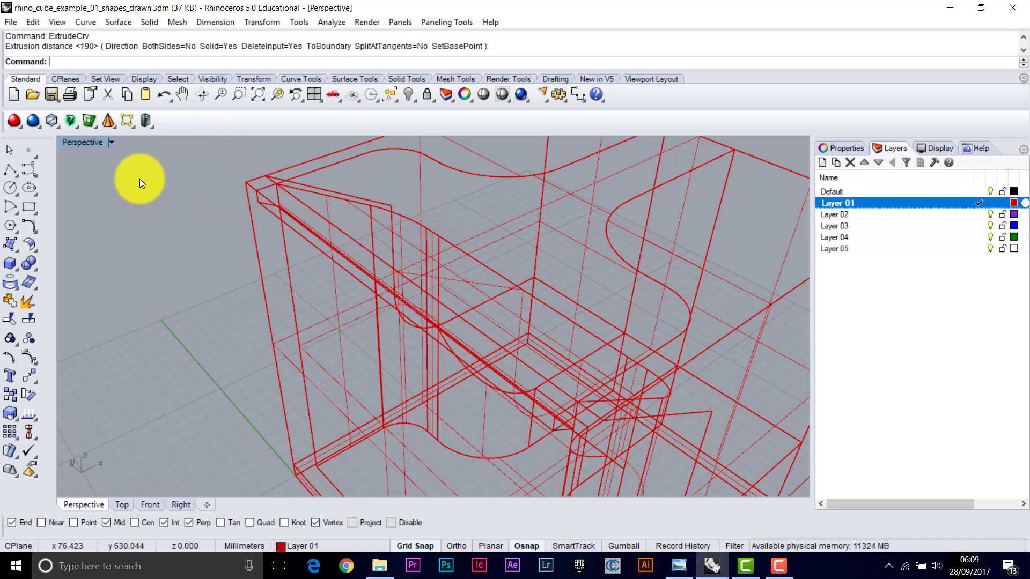
Boolean-subtract the long thin extrusion from the main solid to cut a groove along its upper edge
{"action": "left_click", "coordinate": [291, 231]}
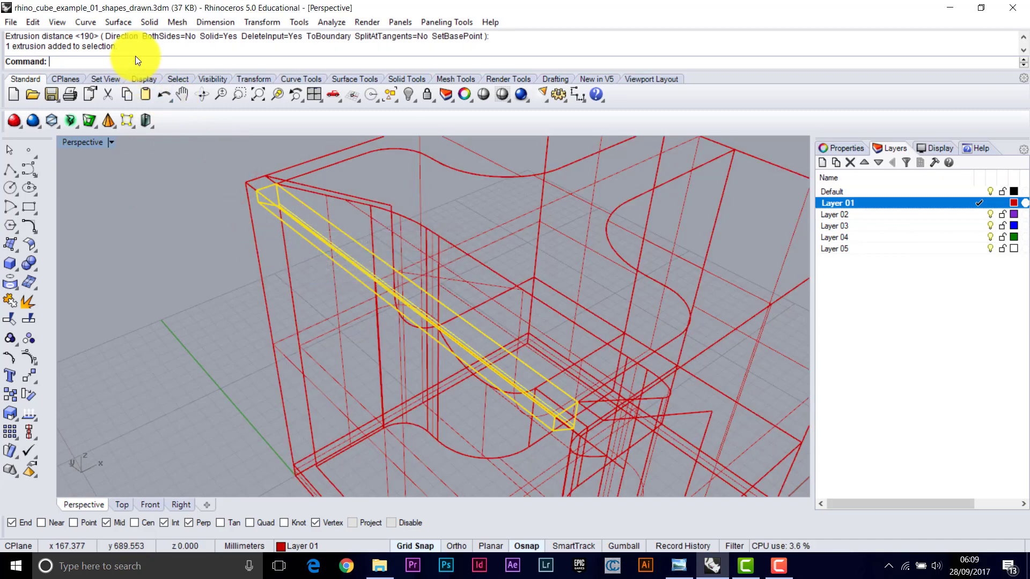
{"action": "key", "text": "Escape"}
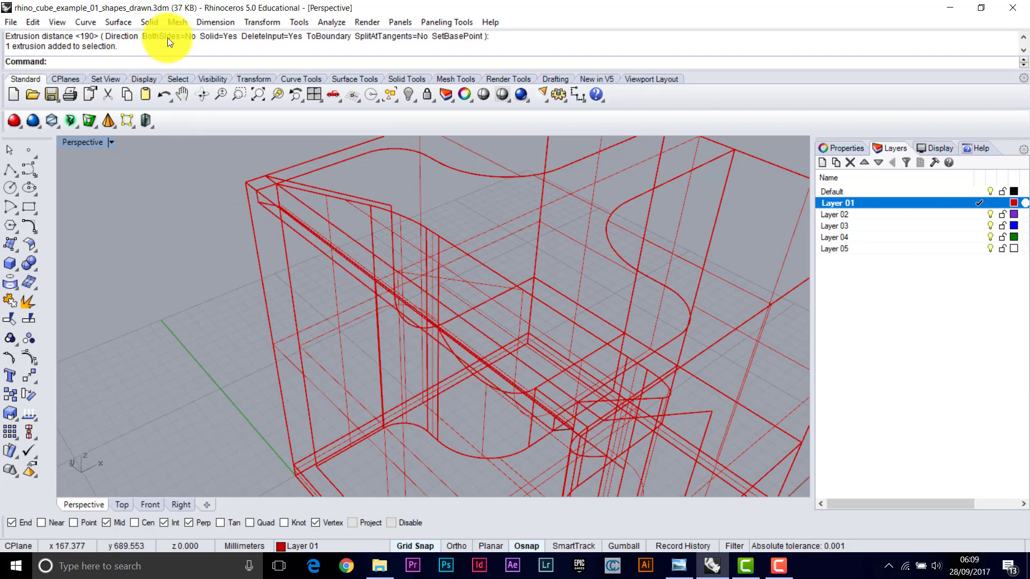
{"action": "left_click", "coordinate": [148, 23]}
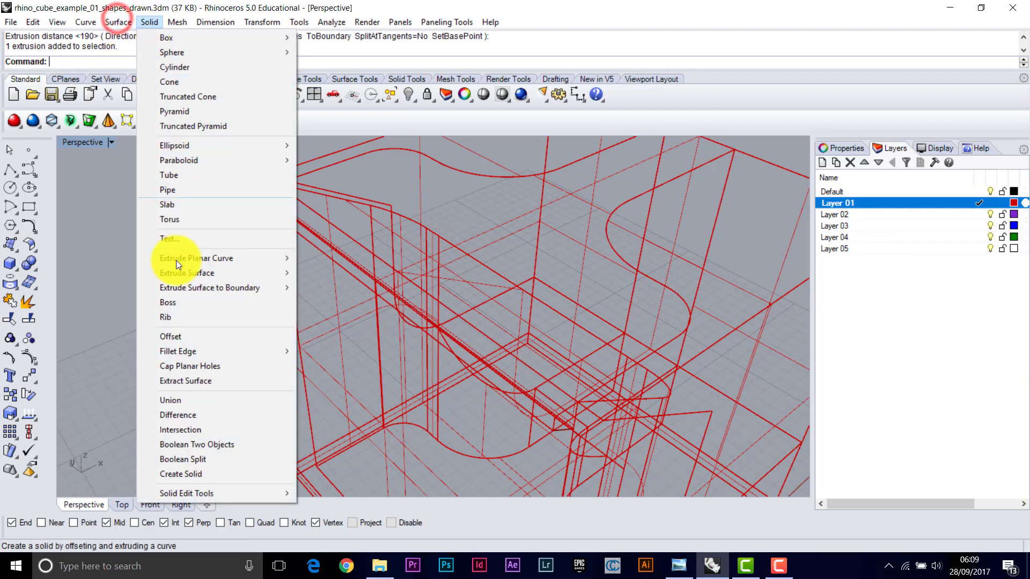
{"action": "left_click", "coordinate": [192, 414]}
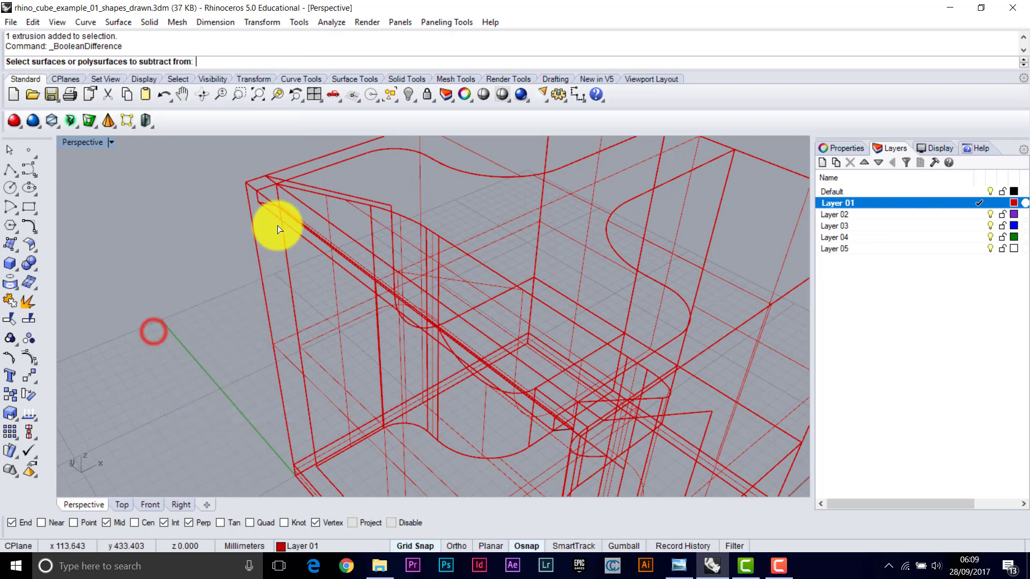
{"action": "left_click", "coordinate": [331, 164]}
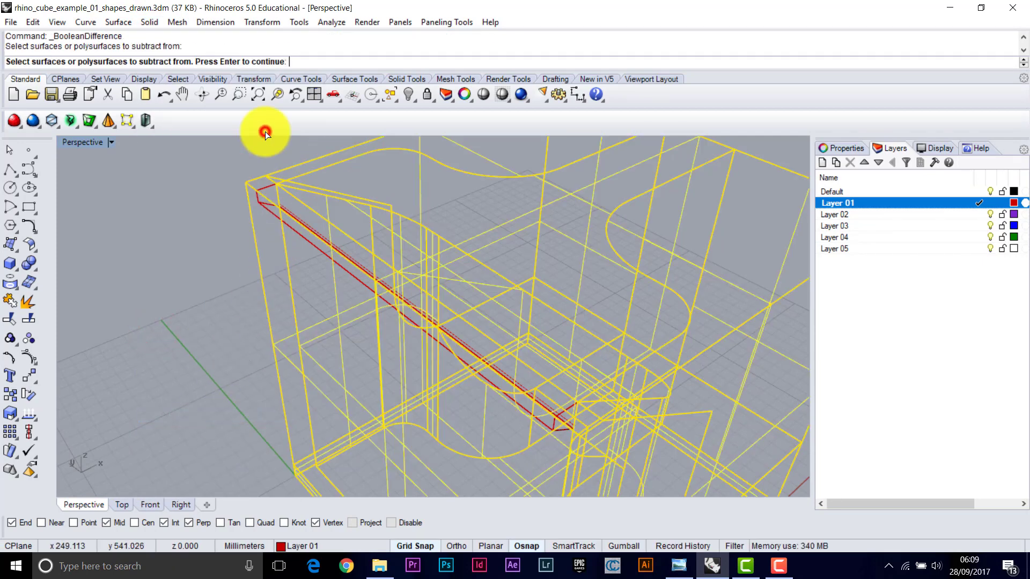
{"action": "key", "text": "Return"}
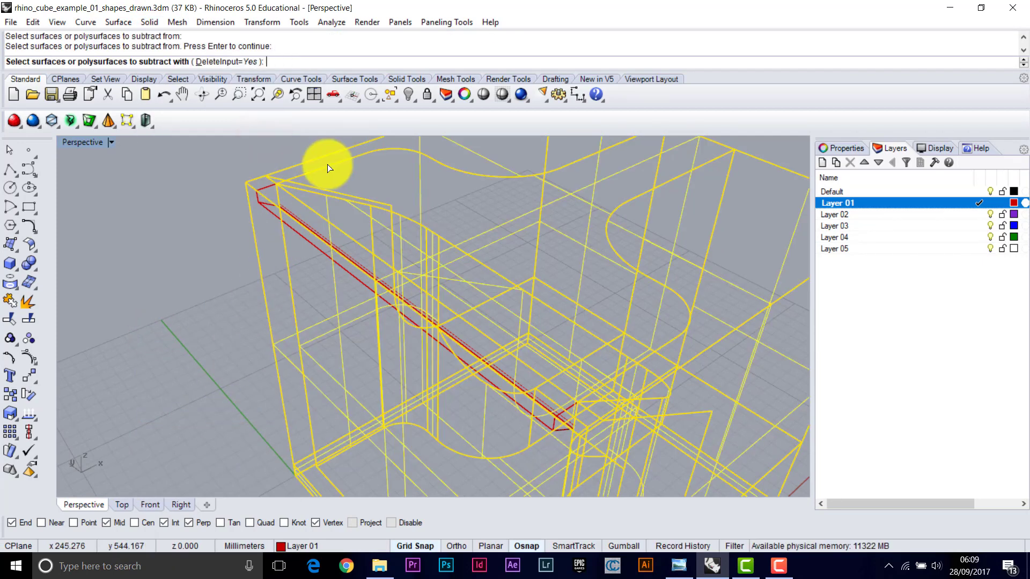
{"action": "left_click", "coordinate": [271, 210]}
{"action": "right_click", "coordinate": [217, 168]}
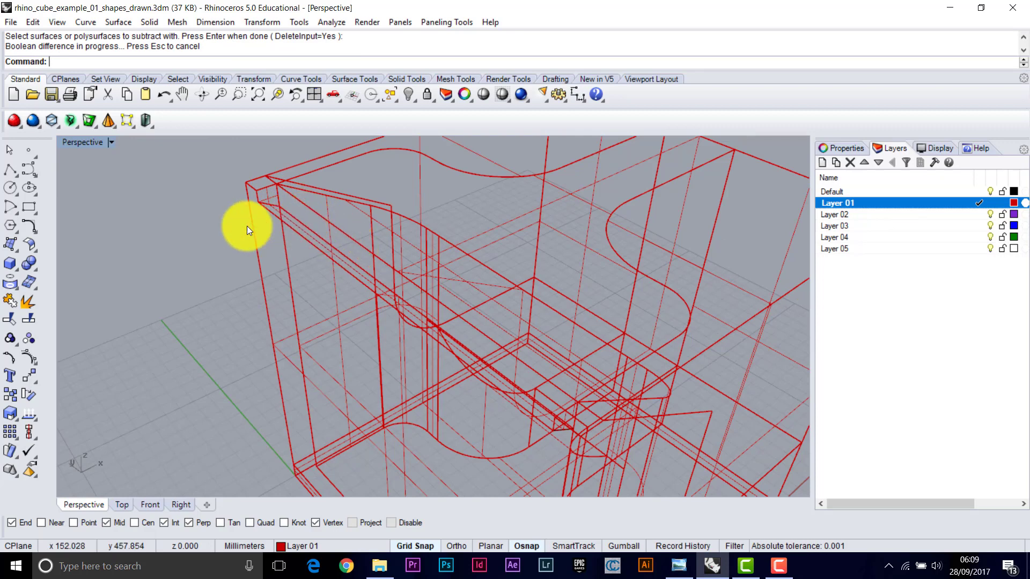
Examine the groove and the whole cube in rendered display
{"action": "middle_click", "coordinate": [158, 184]}
{"action": "left_click", "coordinate": [159, 238]}
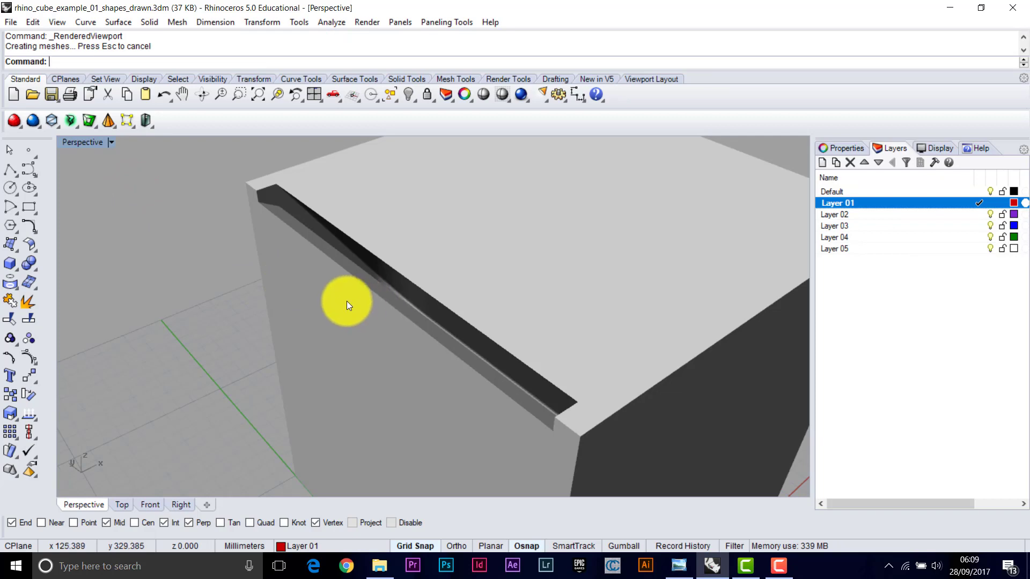
{"action": "right_click_drag", "start_coordinate": [347, 301], "coordinate": [344, 277]}
{"action": "scroll", "coordinate": [324, 274], "scroll_direction": "down", "scroll_amount": 3}
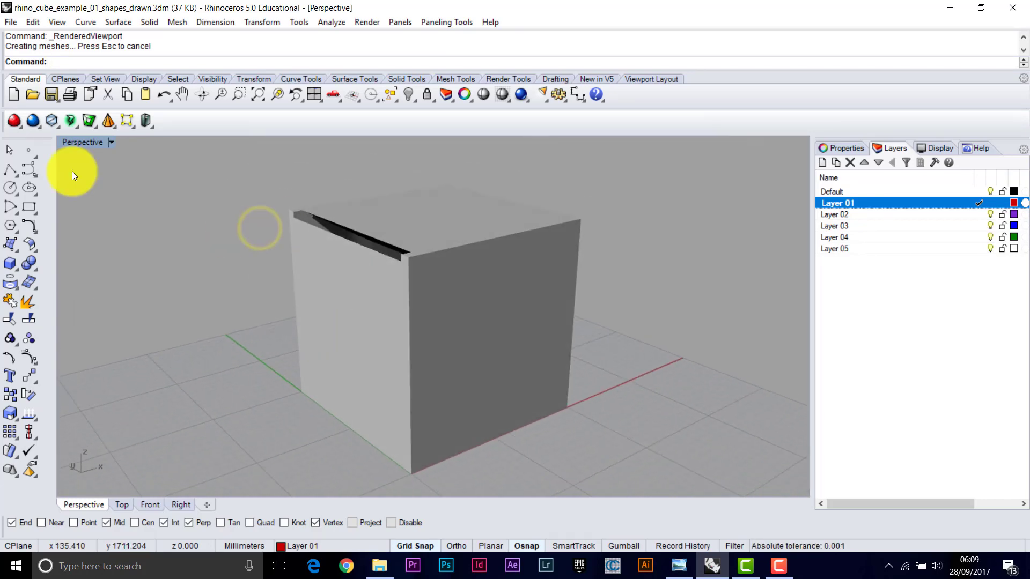
Return the perspective view to wireframe display and restore the four-viewport layout with the whole model framed in the Top view
{"action": "left_click", "coordinate": [79, 140]}
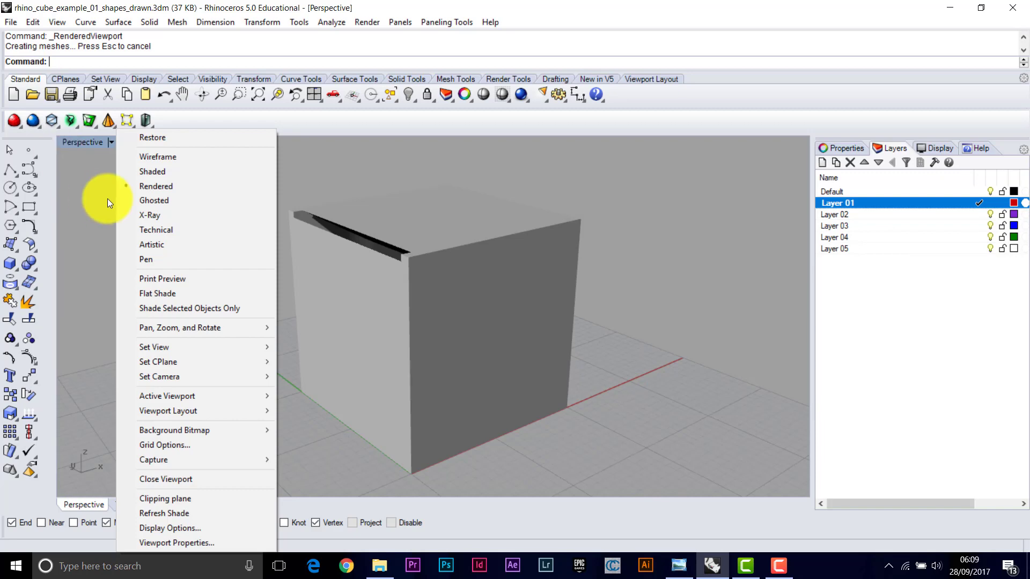
{"action": "left_click", "coordinate": [80, 158]}
{"action": "middle_click", "coordinate": [101, 199]}
{"action": "left_click", "coordinate": [145, 191]}
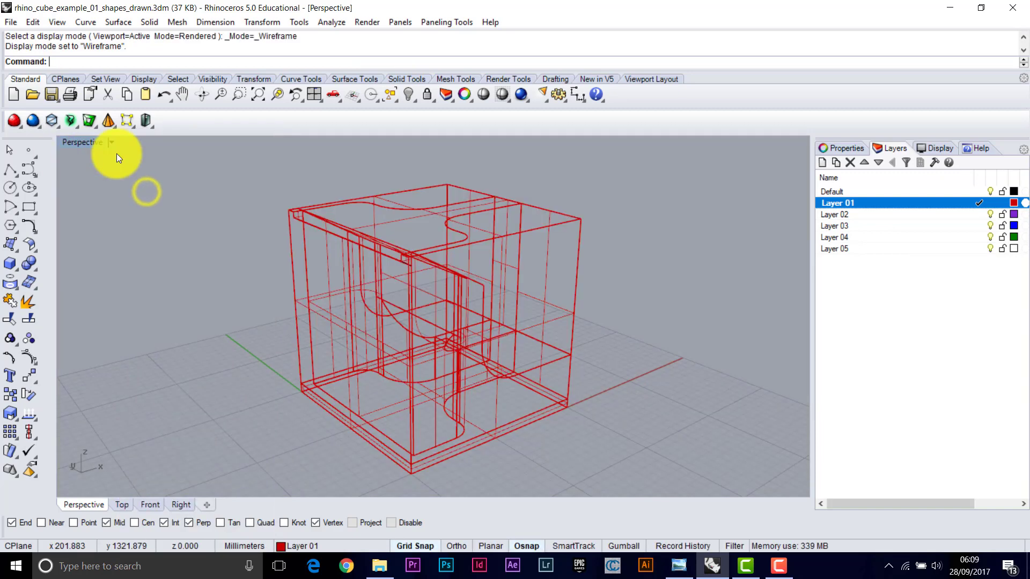
{"action": "double_click", "coordinate": [81, 141]}
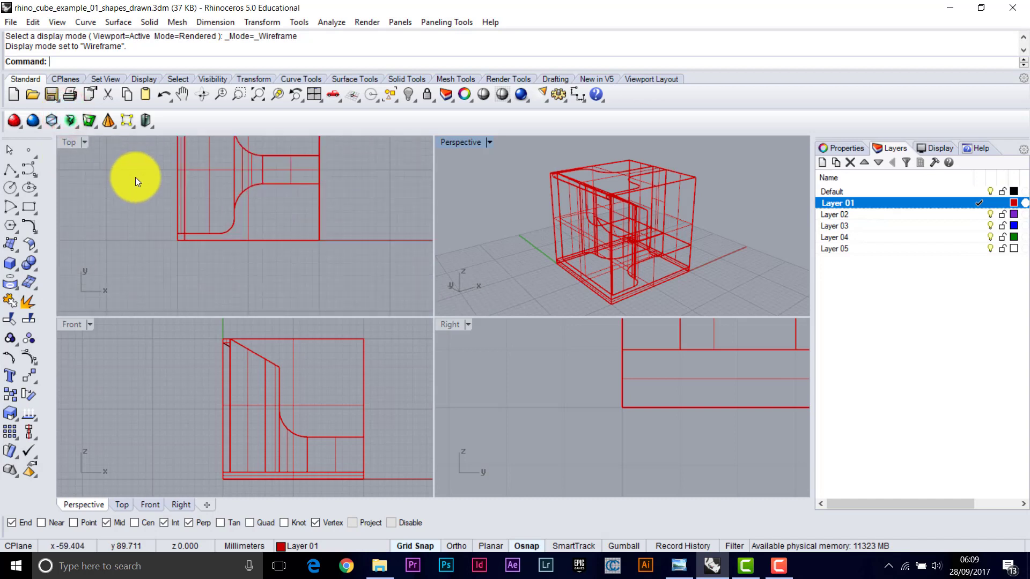
{"action": "scroll", "coordinate": [135, 177], "scroll_direction": "down", "scroll_amount": 4}
{"action": "right_click_drag", "start_coordinate": [173, 177], "coordinate": [201, 228]}
{"action": "scroll", "coordinate": [167, 223], "scroll_direction": "down", "scroll_amount": 4}
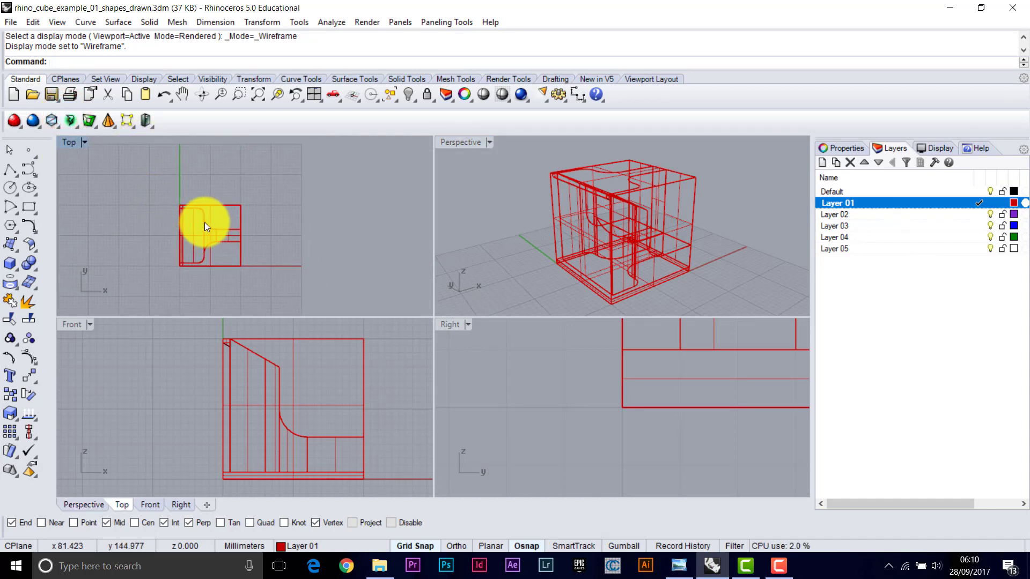
Make Layer 02 the current layer and maximize the Top view
{"action": "left_click", "coordinate": [975, 216]}
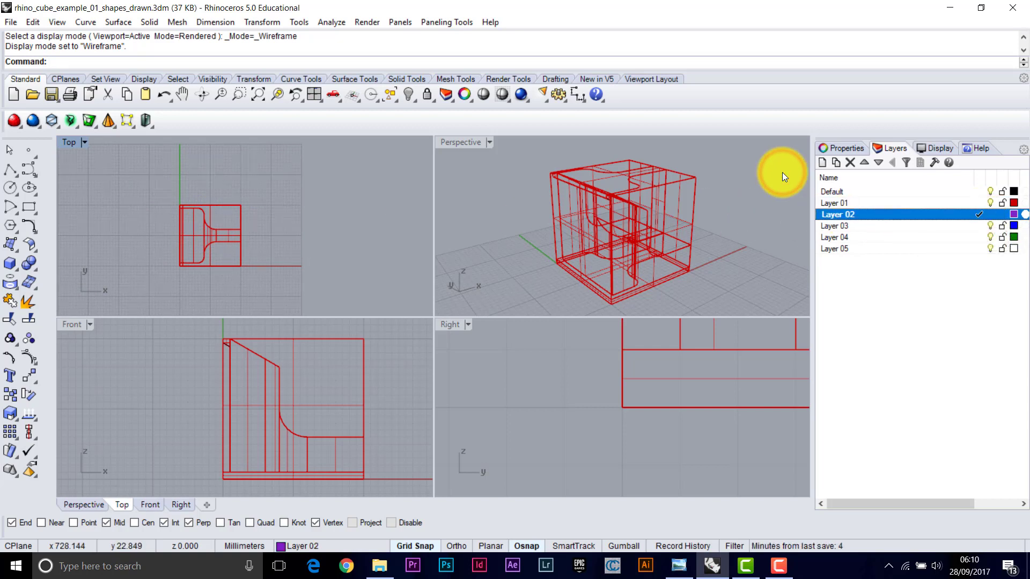
{"action": "mouse_move", "coordinate": [318, 223]}
{"action": "right_mouse_down"}
{"action": "mouse_move", "coordinate": [308, 224]}
{"action": "mouse_move", "coordinate": [329, 214]}
{"action": "right_mouse_up"}
{"action": "scroll", "coordinate": [217, 230], "scroll_direction": "up", "scroll_amount": 1}
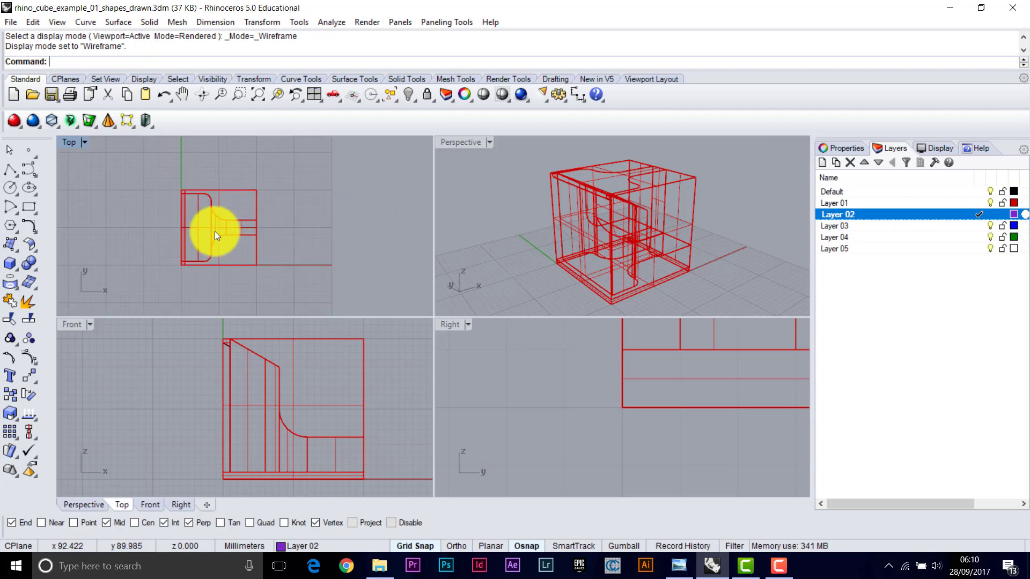
{"action": "double_click", "coordinate": [70, 138]}
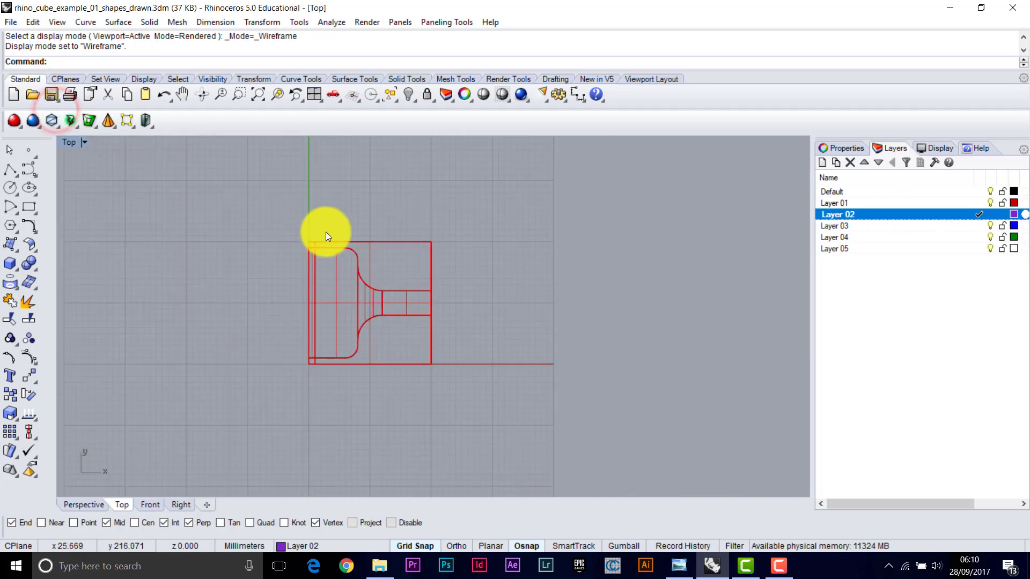
{"action": "mouse_move", "coordinate": [377, 242]}
{"action": "right_mouse_down"}
{"action": "mouse_move", "coordinate": [357, 246]}
{"action": "mouse_move", "coordinate": [372, 244]}
{"action": "right_mouse_up"}
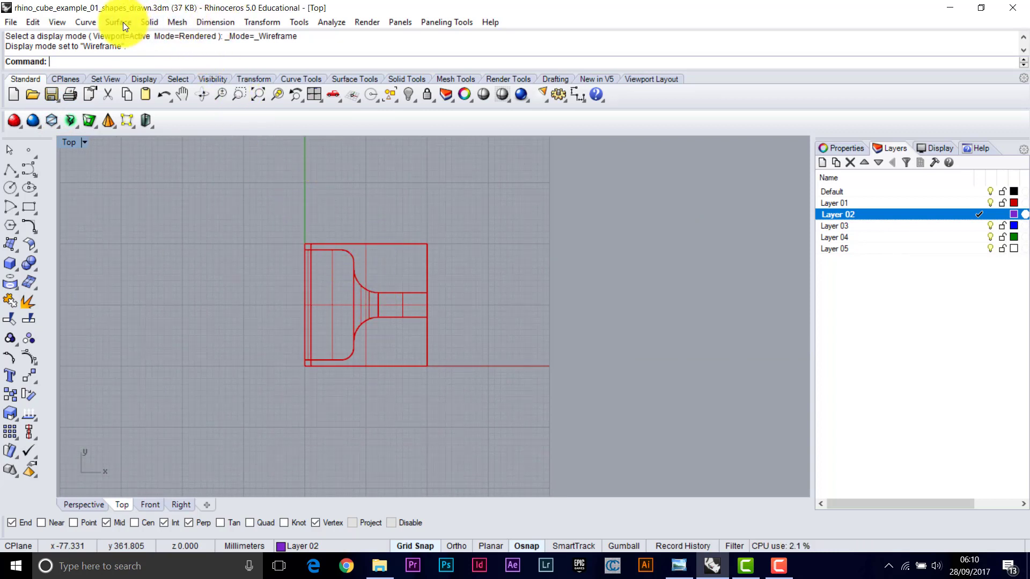
Create a section through the whole model in the Top view, from x -40 to x 240 along y 100
{"action": "left_click", "coordinate": [83, 22]}
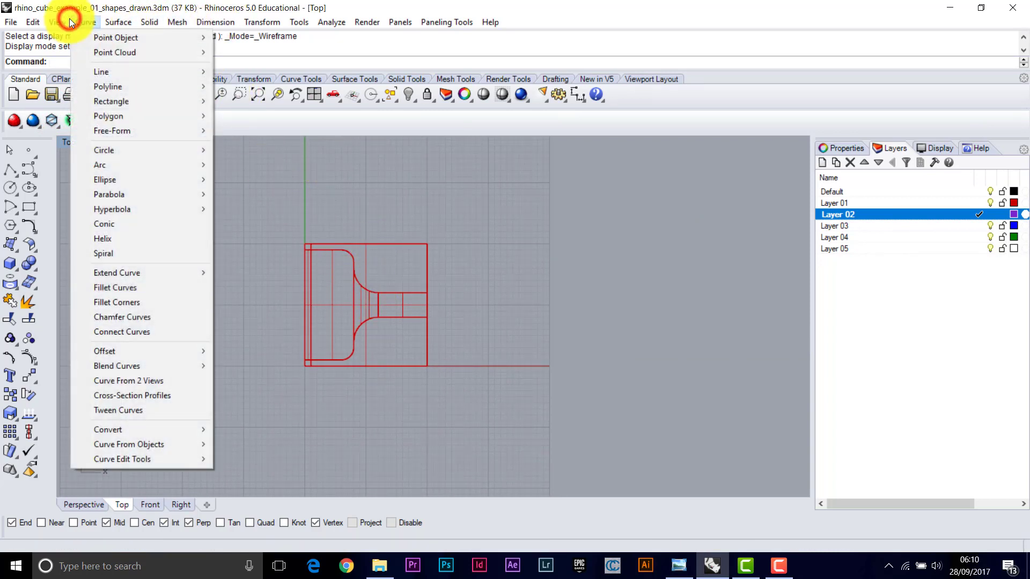
{"action": "mouse_move", "coordinate": [124, 449]}
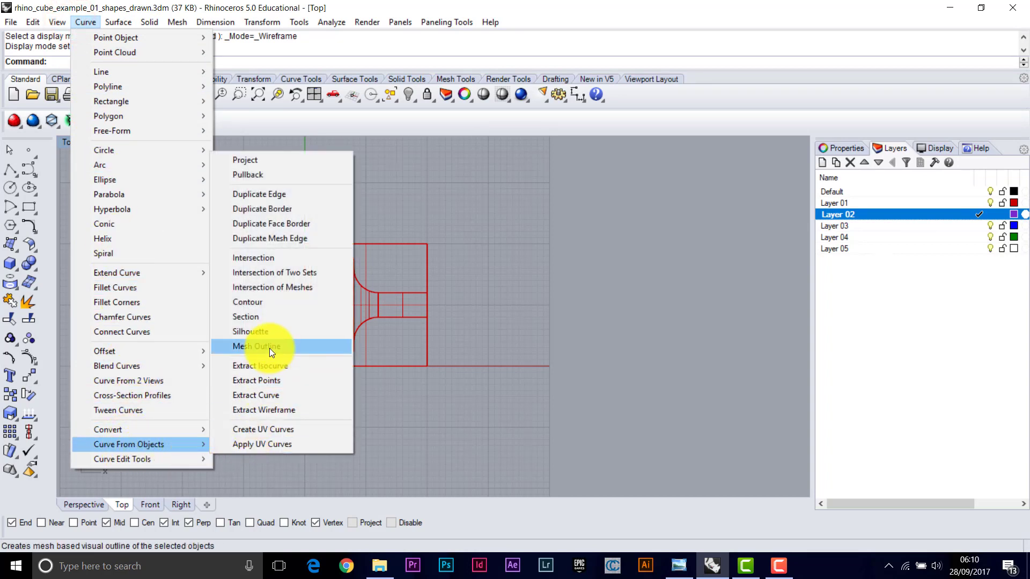
{"action": "left_click", "coordinate": [259, 316]}
{"action": "left_click", "coordinate": [207, 253]}
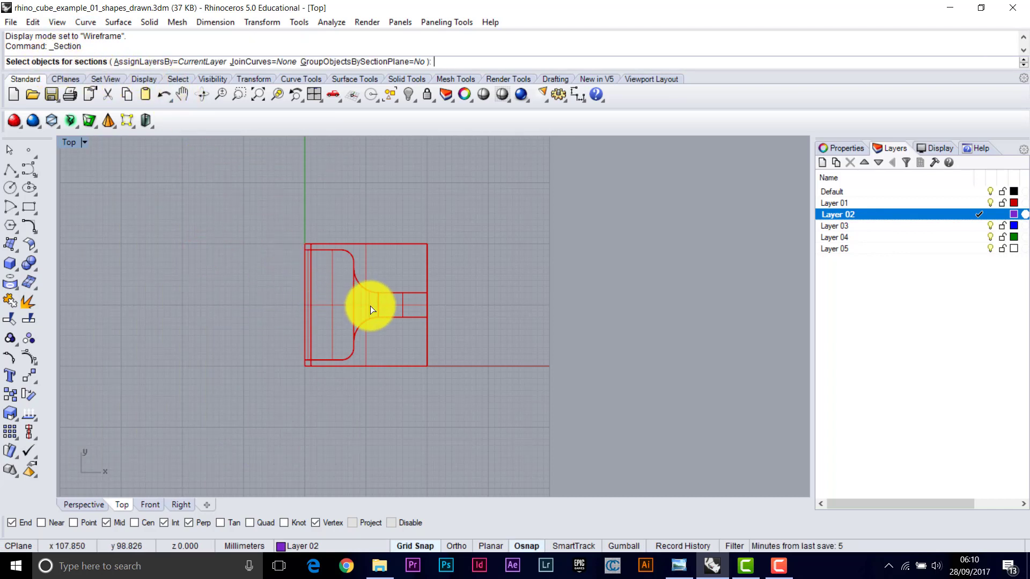
{"action": "left_click_drag", "start_coordinate": [370, 306], "coordinate": [296, 246]}
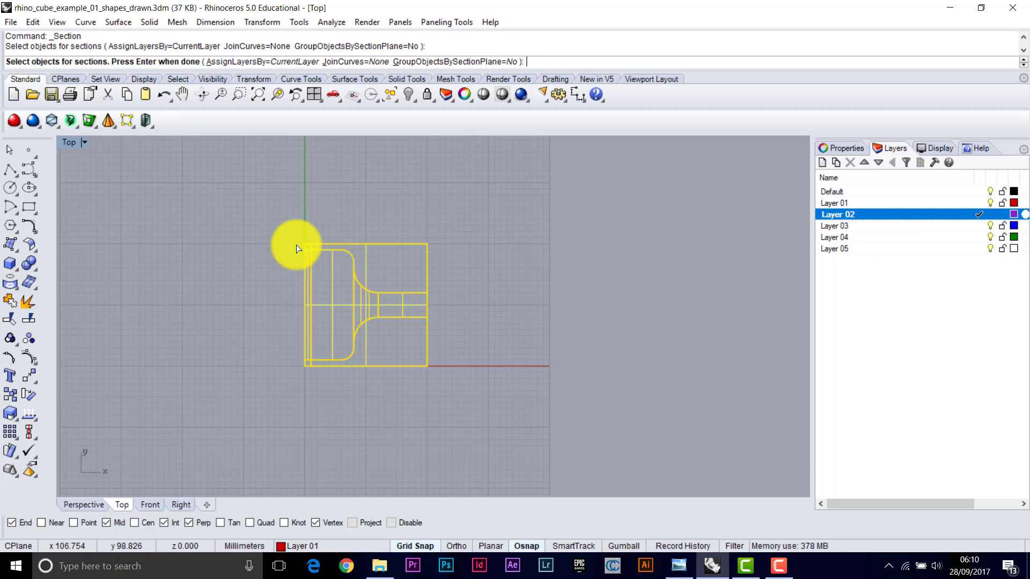
{"action": "key", "text": "Return"}
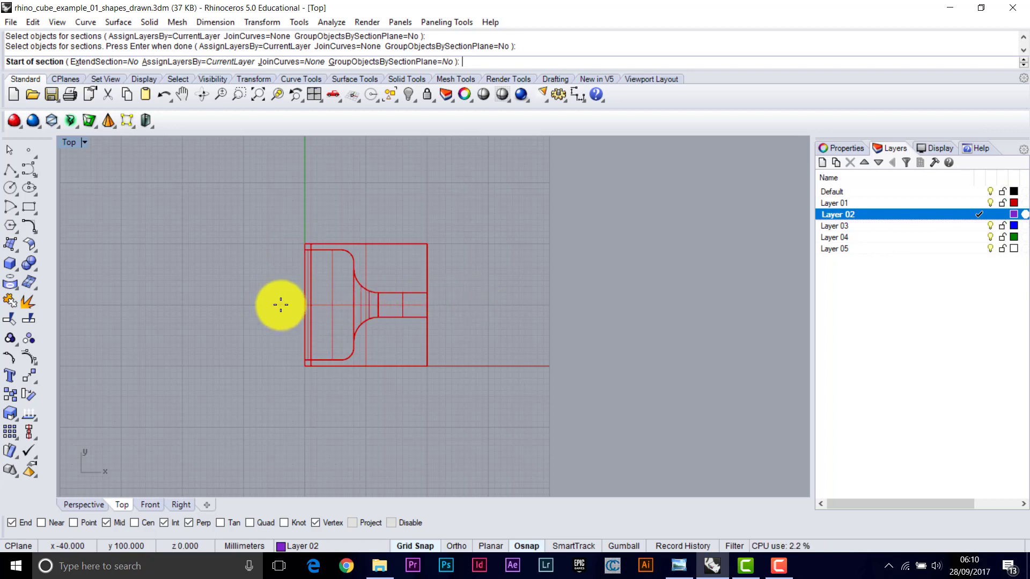
{"action": "left_click", "coordinate": [280, 305]}
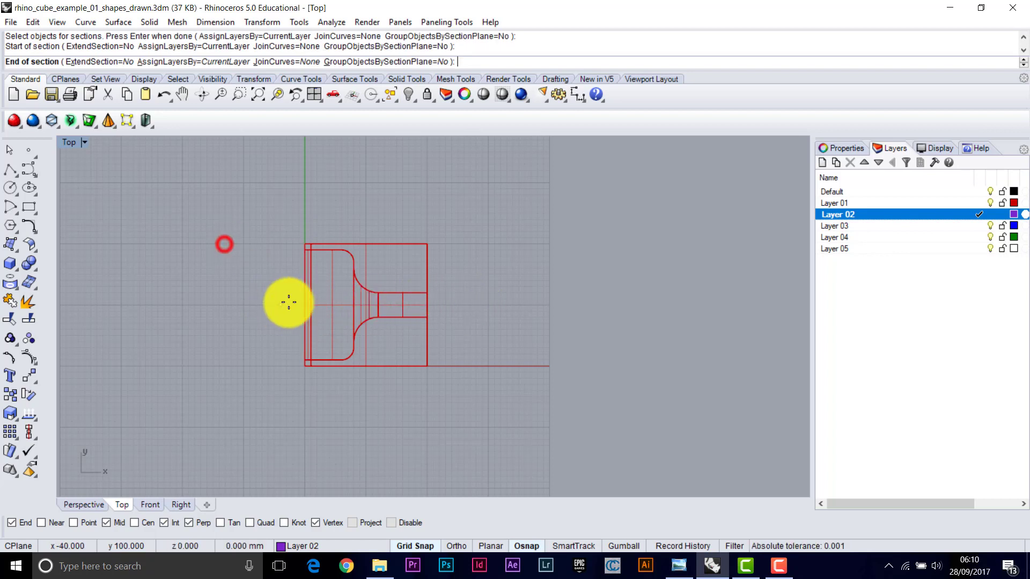
{"action": "left_click", "coordinate": [453, 305]}
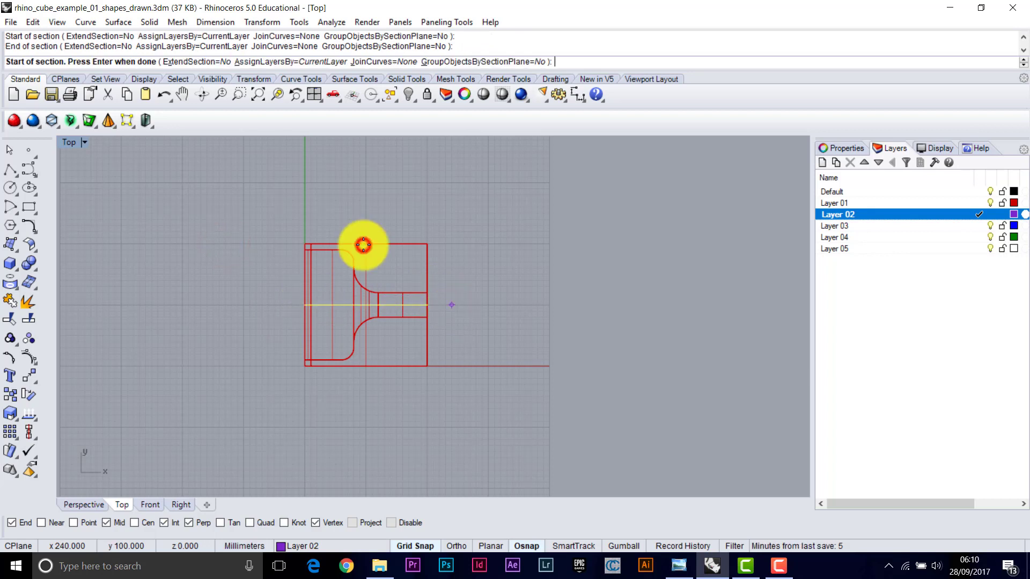
Restore the four-viewport layout and move the section curves in the positive X direction, clear of the solid
{"action": "double_click", "coordinate": [71, 143]}
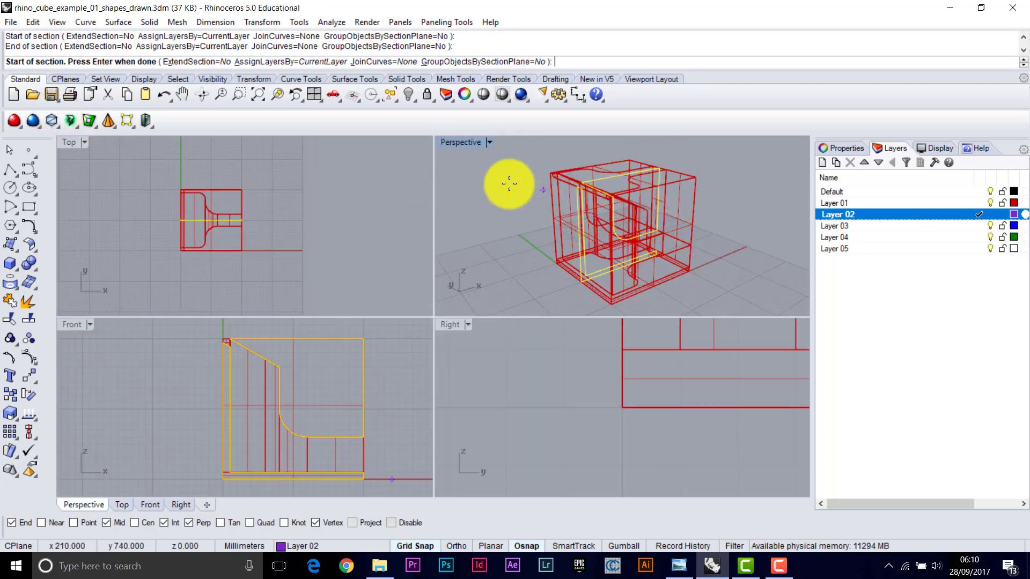
{"action": "left_click", "coordinate": [30, 375]}
{"action": "left_click", "coordinate": [148, 224]}
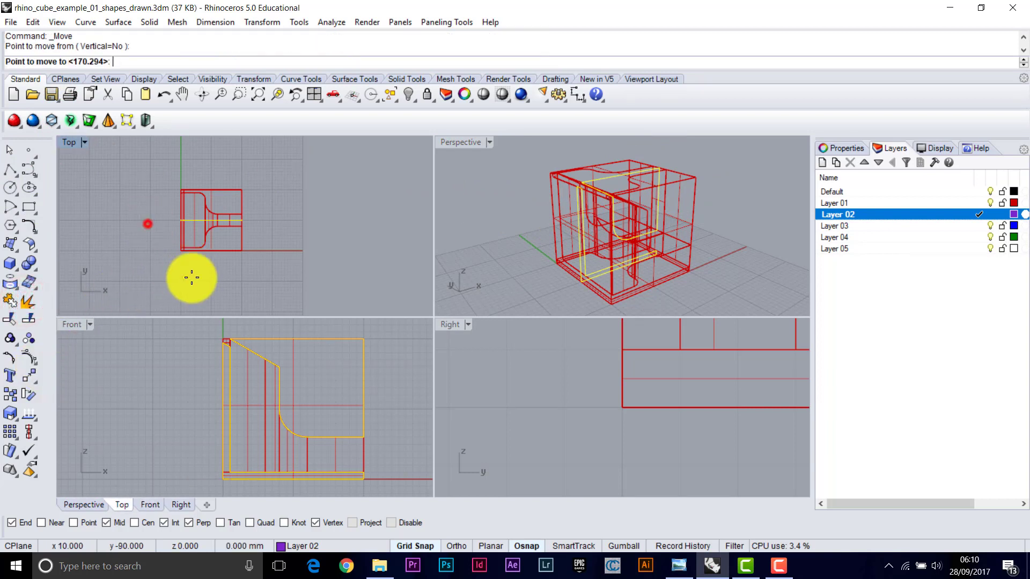
{"action": "left_click", "coordinate": [263, 278]}
{"action": "right_click_drag", "start_coordinate": [634, 219], "coordinate": [561, 229]}
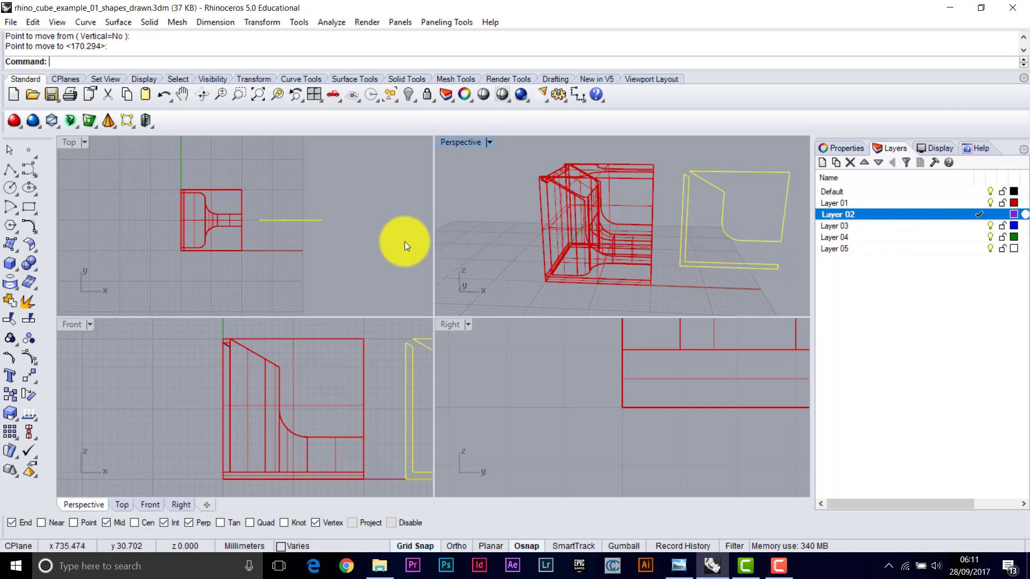
Try to create a section through the model in the Front view, starting at x -40, y 40
{"action": "right_click_drag", "start_coordinate": [214, 319], "coordinate": [193, 394]}
{"action": "scroll", "coordinate": [193, 395], "scroll_direction": "down", "scroll_amount": 2}
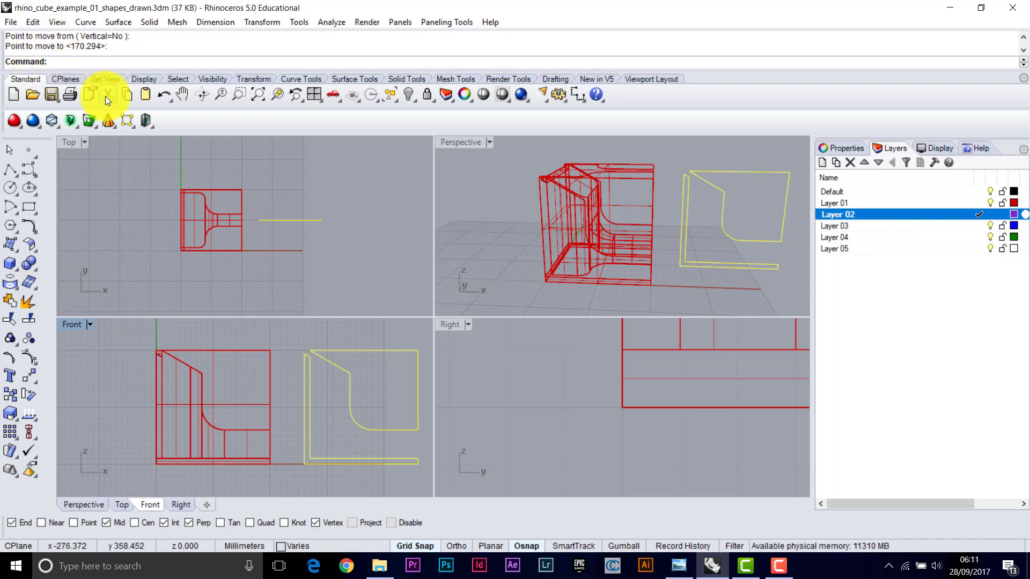
{"action": "left_click", "coordinate": [85, 22]}
{"action": "mouse_move", "coordinate": [138, 449]}
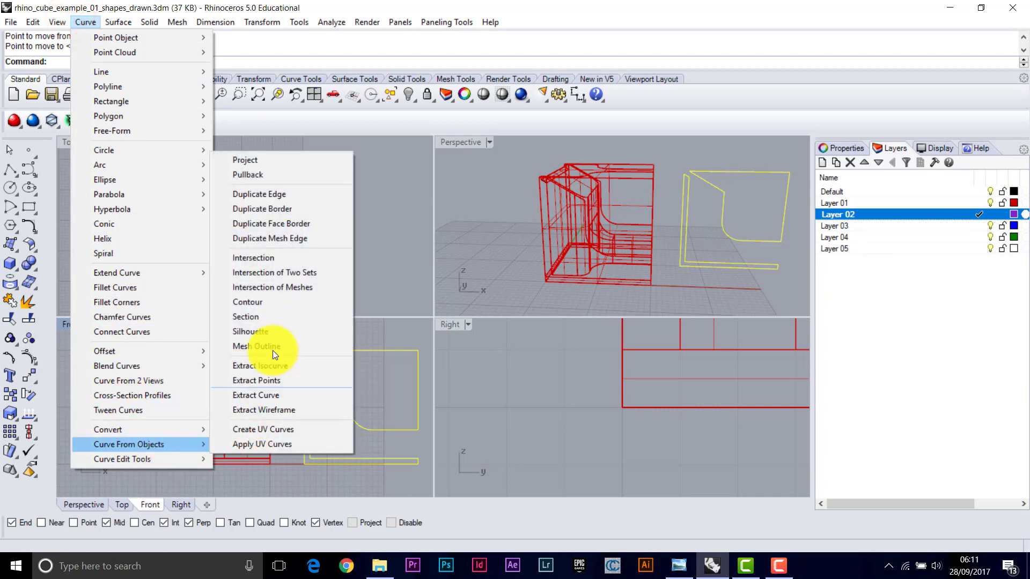
{"action": "left_click", "coordinate": [266, 317]}
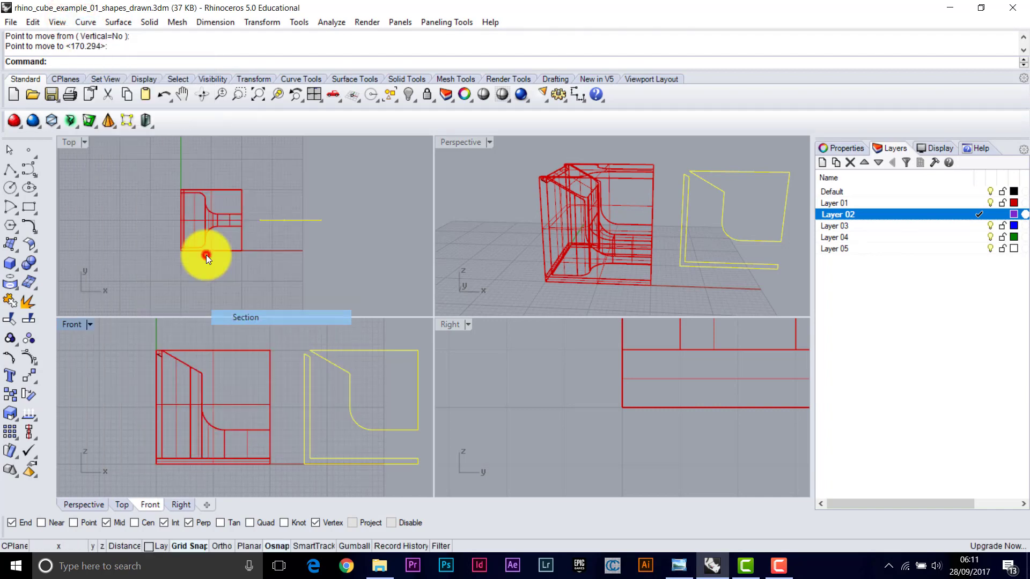
{"action": "left_click", "coordinate": [132, 440]}
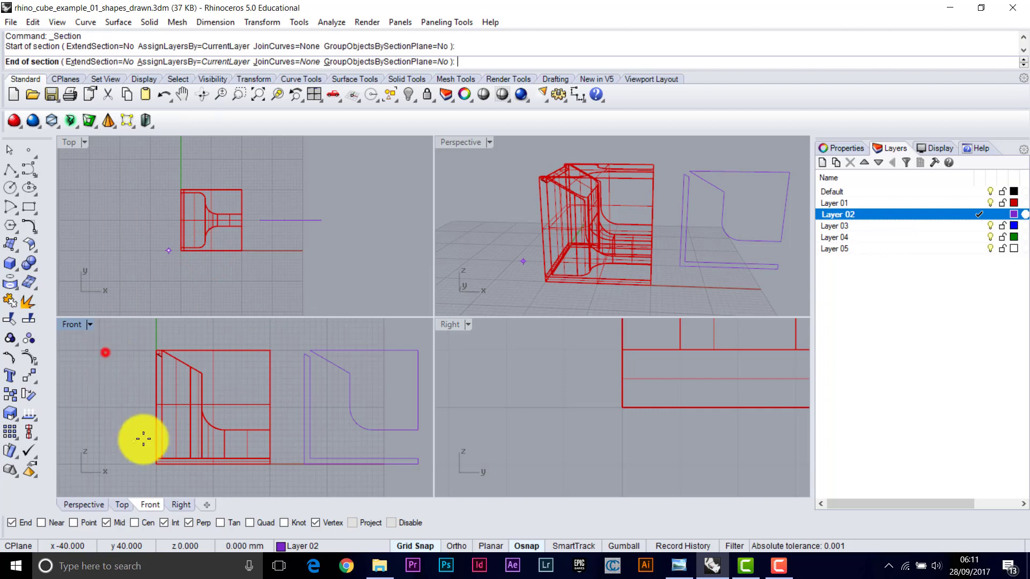
{"action": "left_click", "coordinate": [229, 352]}
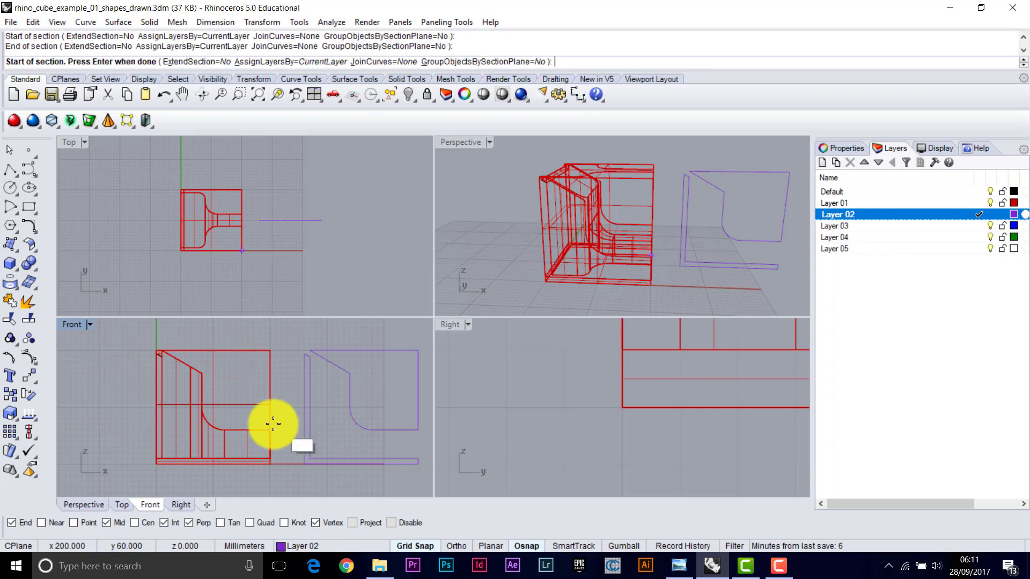
{"action": "key", "text": "Return"}
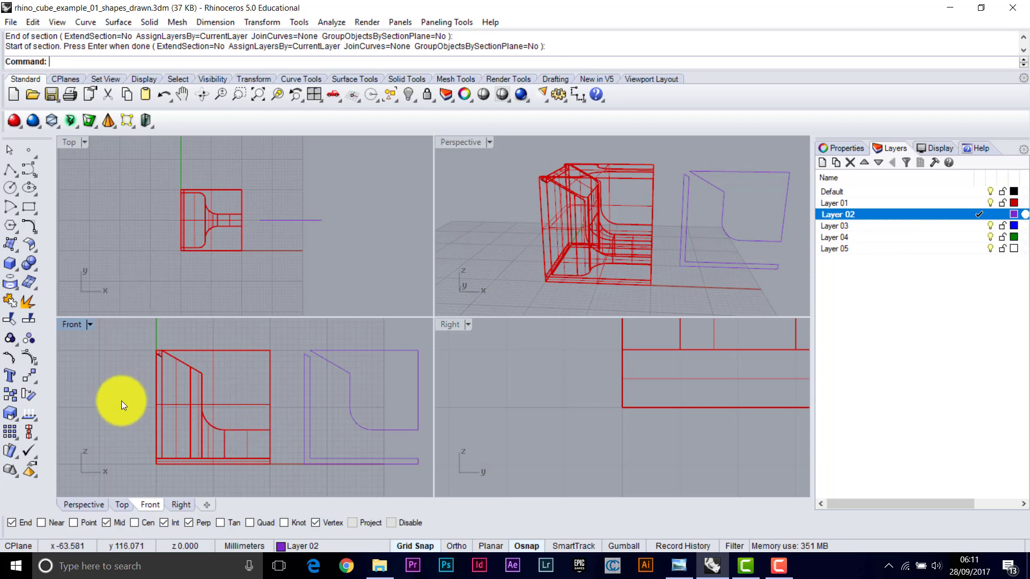
Create a horizontal section through the whole solid in the Front view, starting at x -30 along y 40
{"action": "key", "text": "Return"}
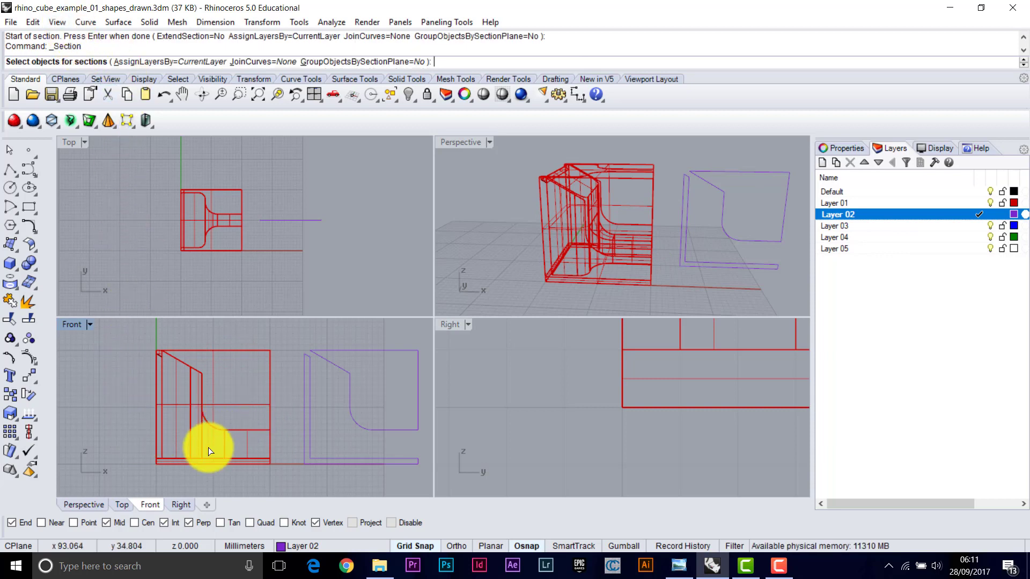
{"action": "left_click", "coordinate": [162, 352]}
{"action": "key", "text": "Return"}
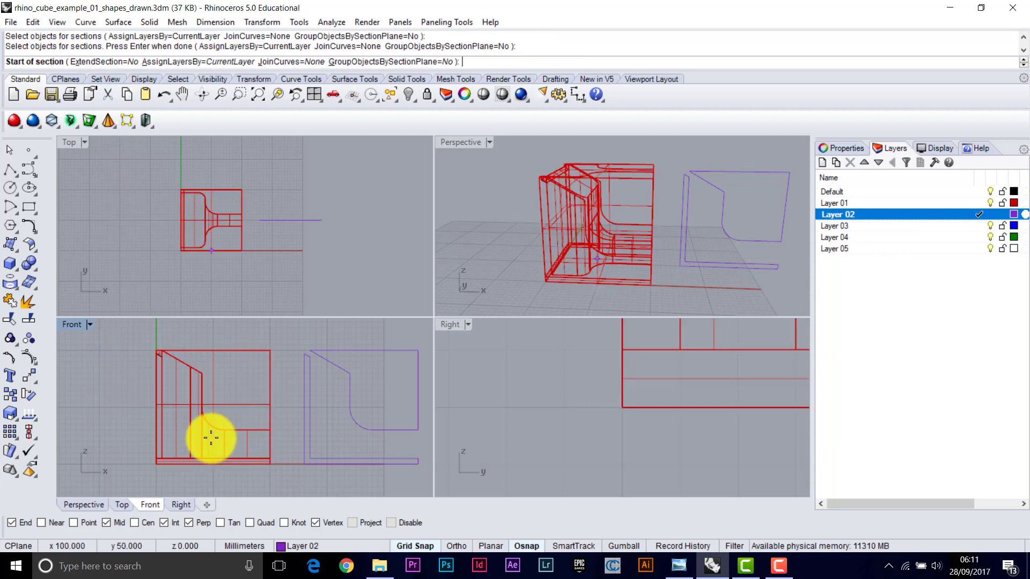
{"action": "left_click", "coordinate": [138, 441]}
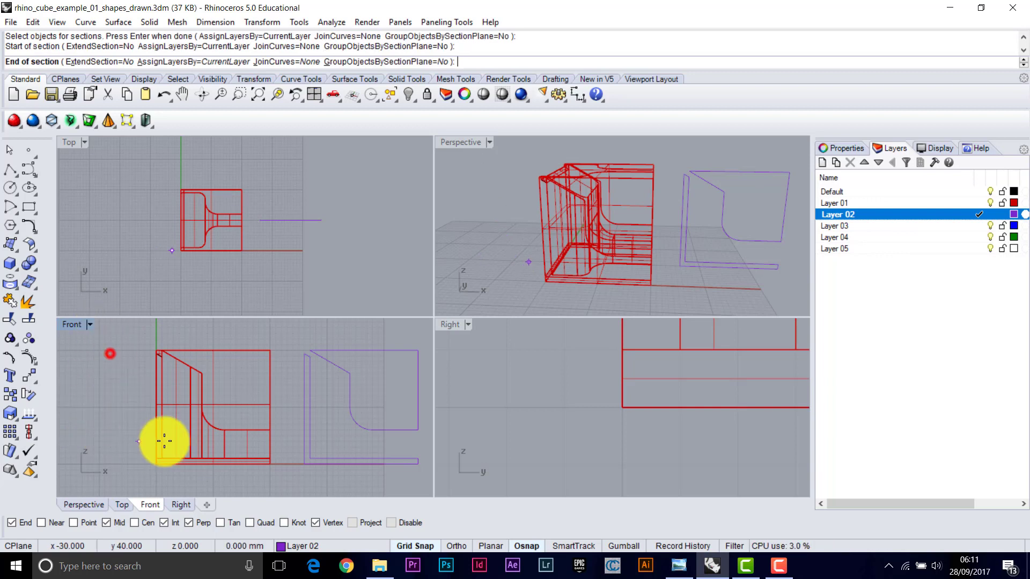
{"action": "left_click", "coordinate": [290, 439]}
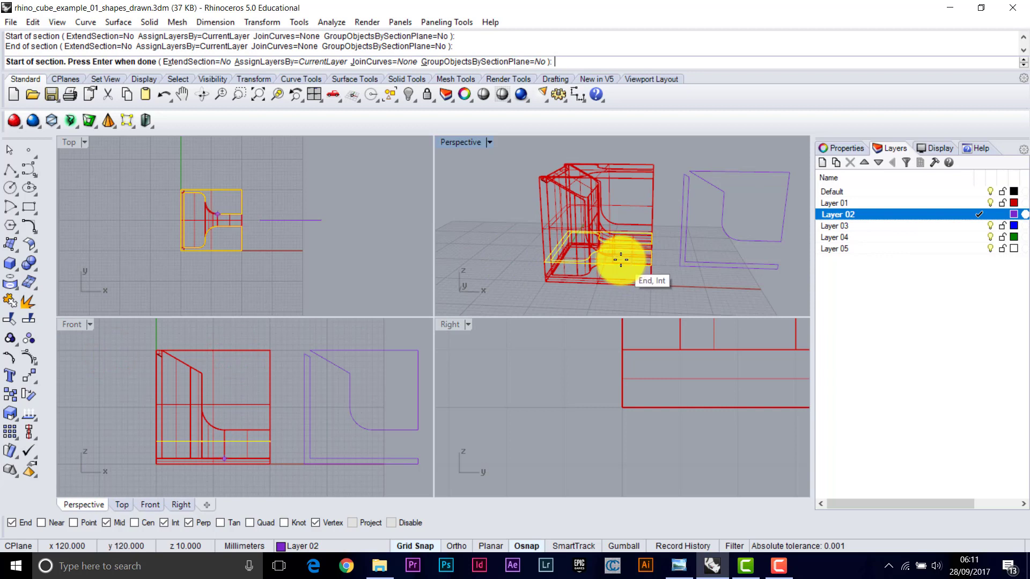
Move the horizontal section curves about 305 mm diagonally in the Top view, towards positive X and negative Y, clear of the solid
{"action": "left_click", "coordinate": [29, 377]}
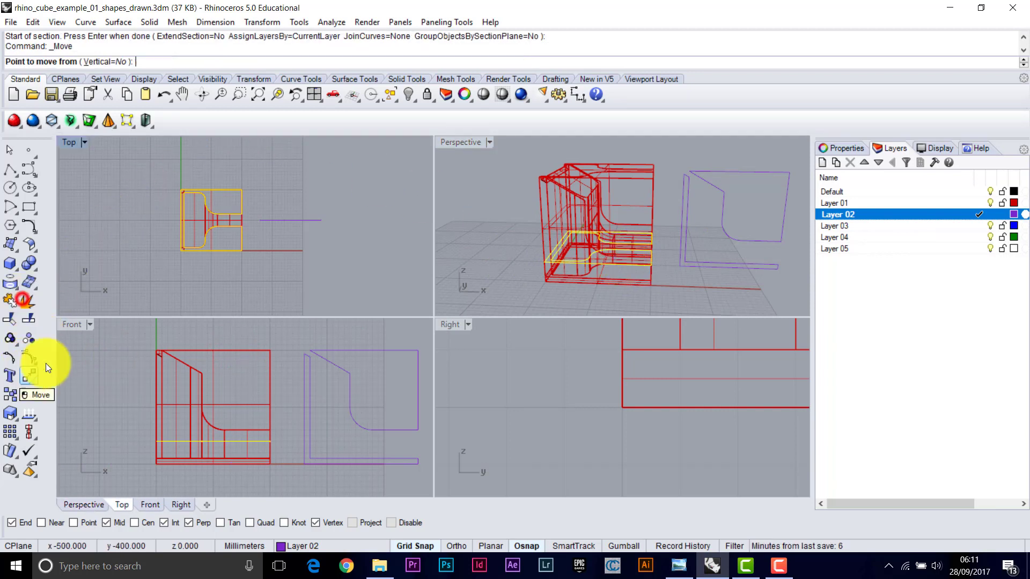
{"action": "left_click", "coordinate": [89, 186]}
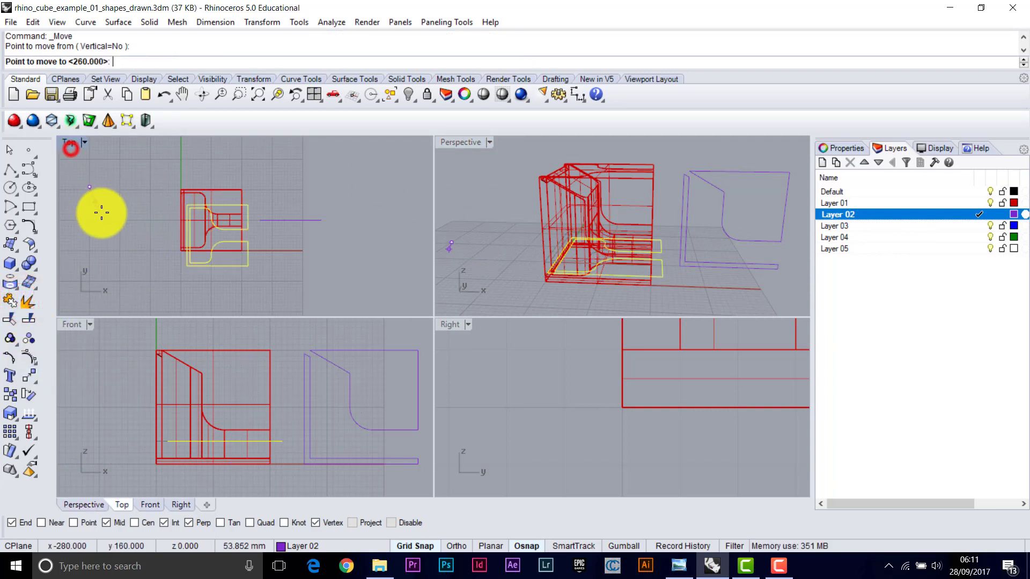
{"action": "left_click", "coordinate": [134, 187]}
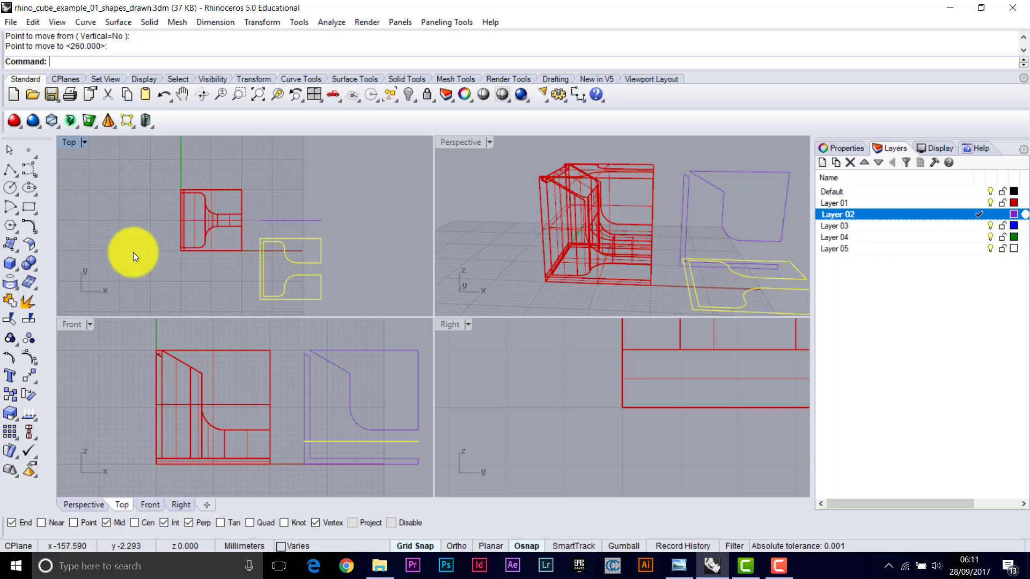
Make Layer 03 the current layer and contour the solid upward from its base in the Front view, with 20 mm between contours
{"action": "left_click", "coordinate": [977, 230]}
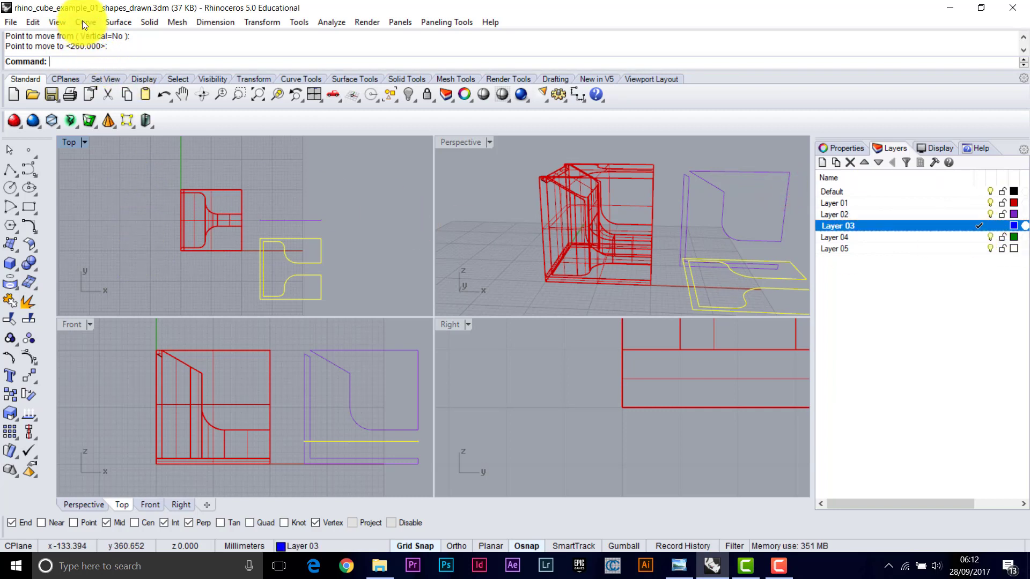
{"action": "left_click", "coordinate": [114, 145]}
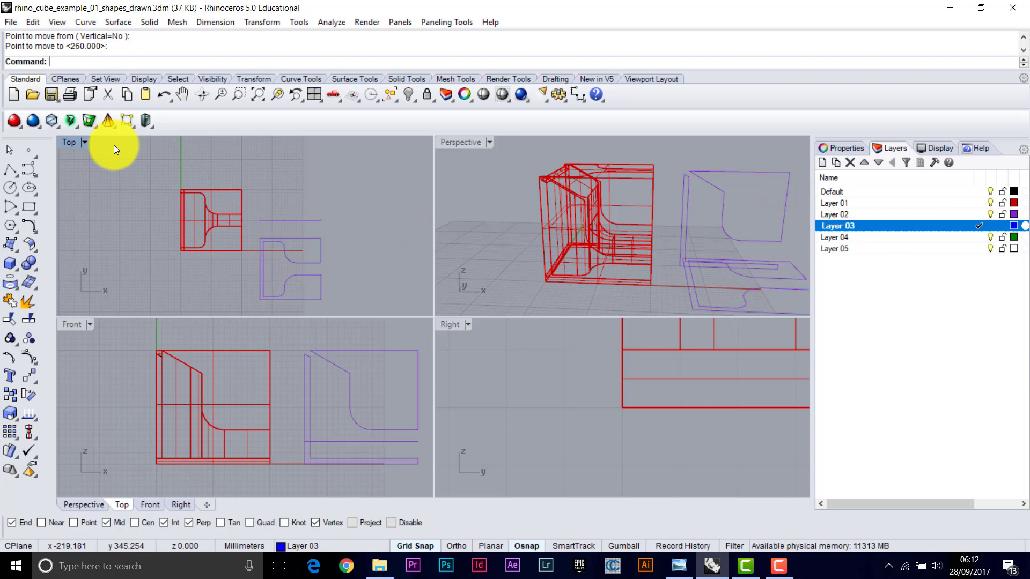
{"action": "left_click", "coordinate": [85, 22]}
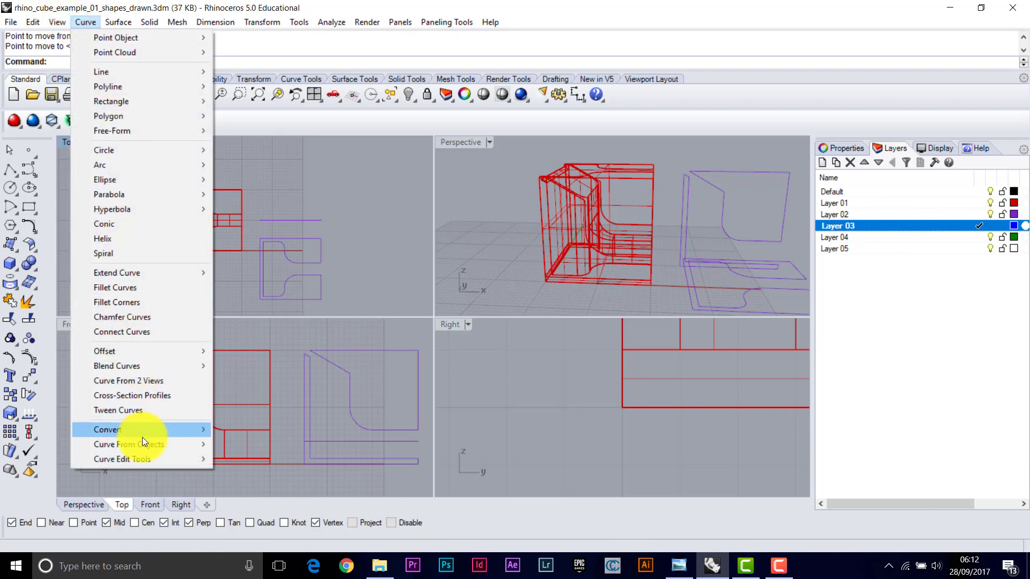
{"action": "mouse_move", "coordinate": [140, 445]}
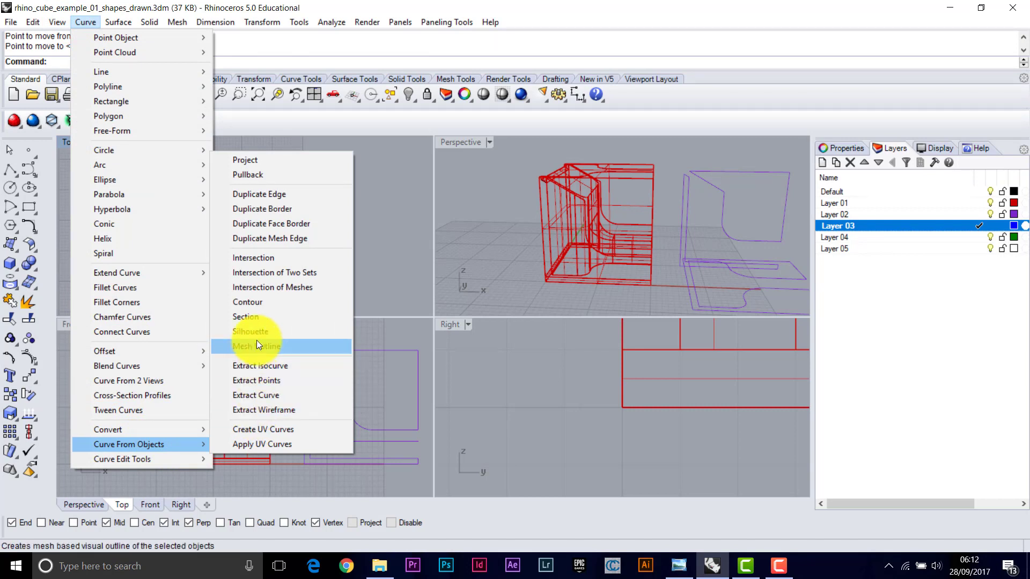
{"action": "left_click", "coordinate": [250, 301]}
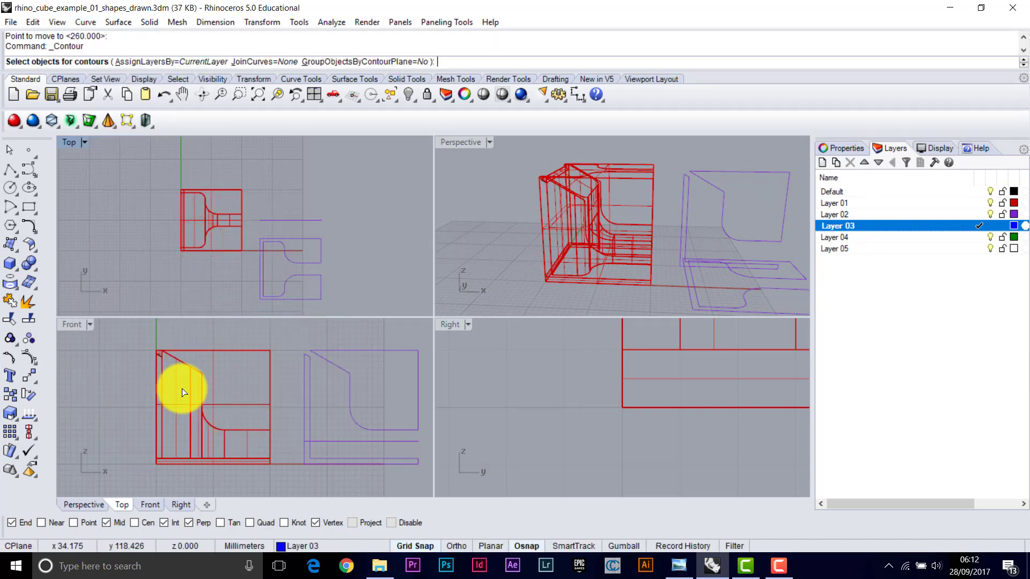
{"action": "left_click", "coordinate": [158, 348]}
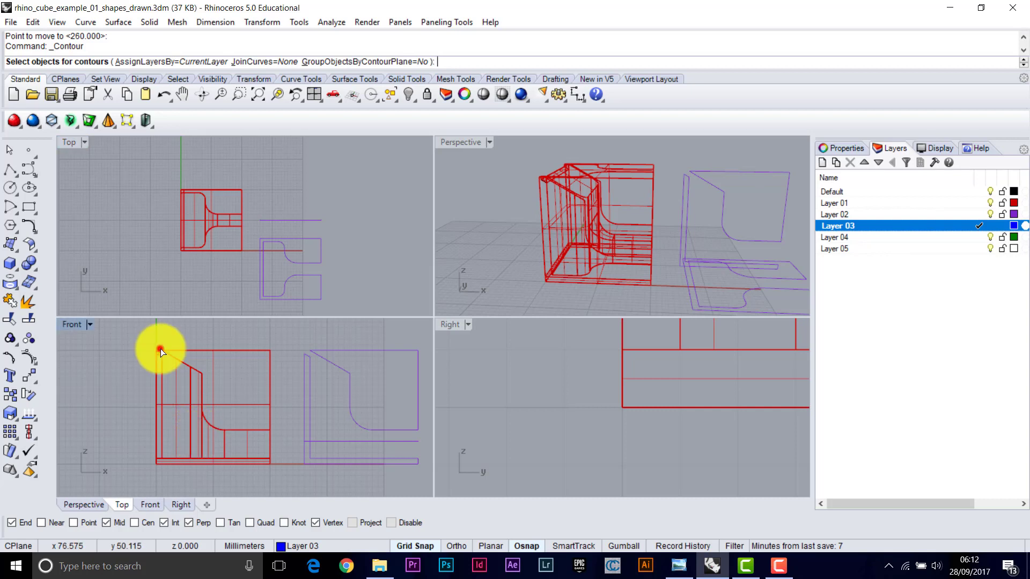
{"action": "key", "text": "Return"}
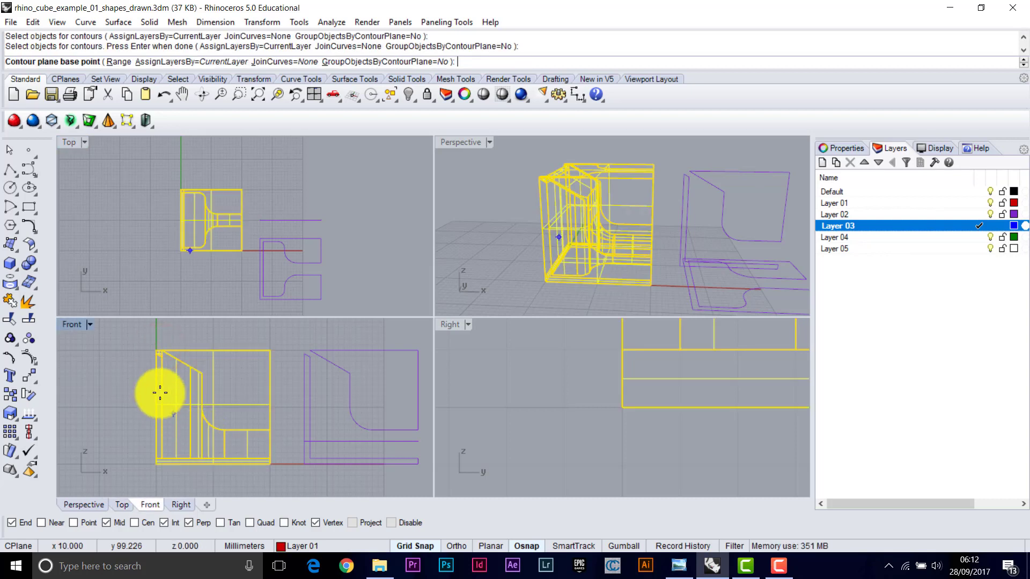
{"action": "left_click", "coordinate": [134, 464]}
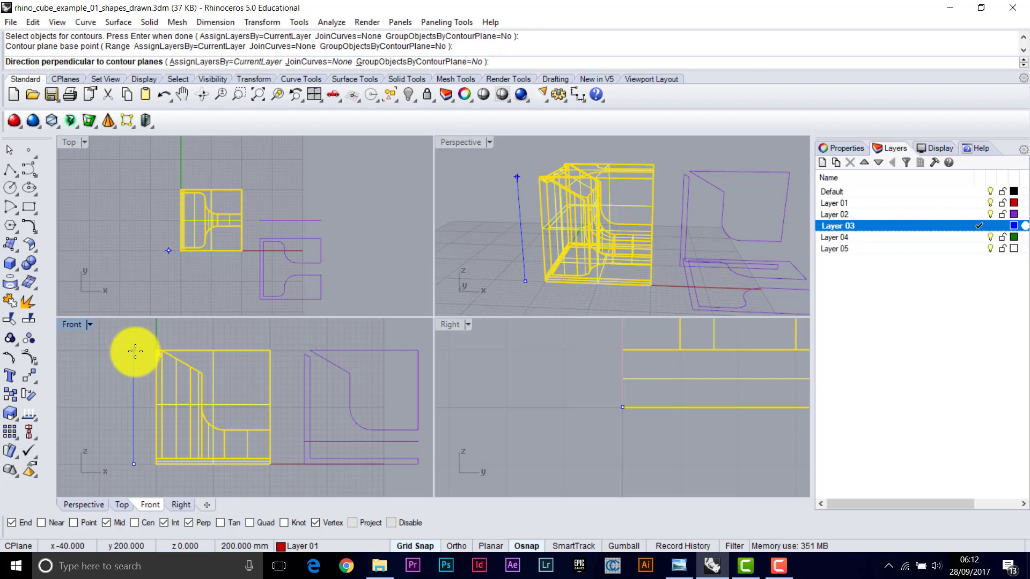
{"action": "left_click", "coordinate": [108, 280]}
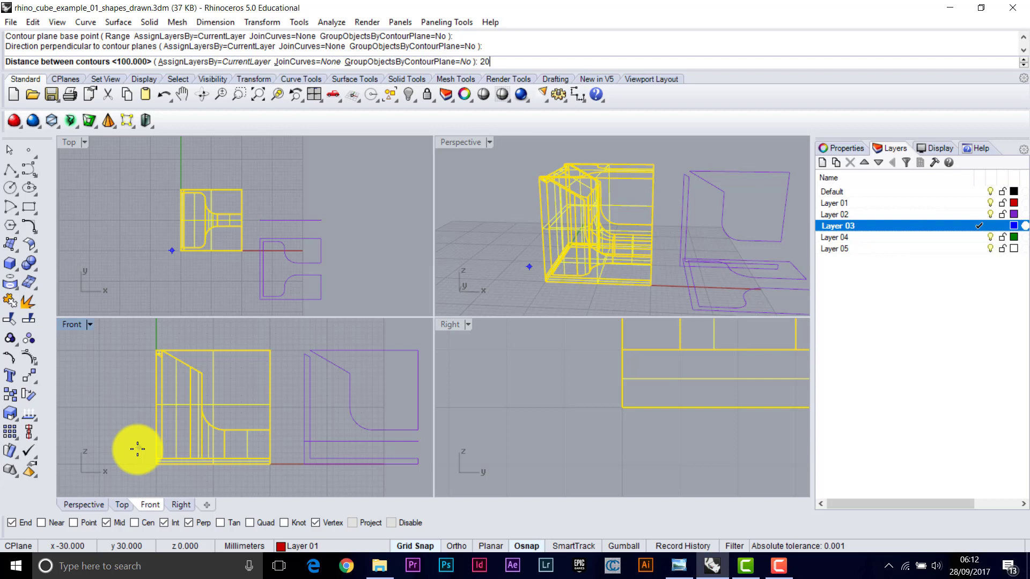
{"action": "type", "text": "20"}
{"action": "key", "text": "Return"}
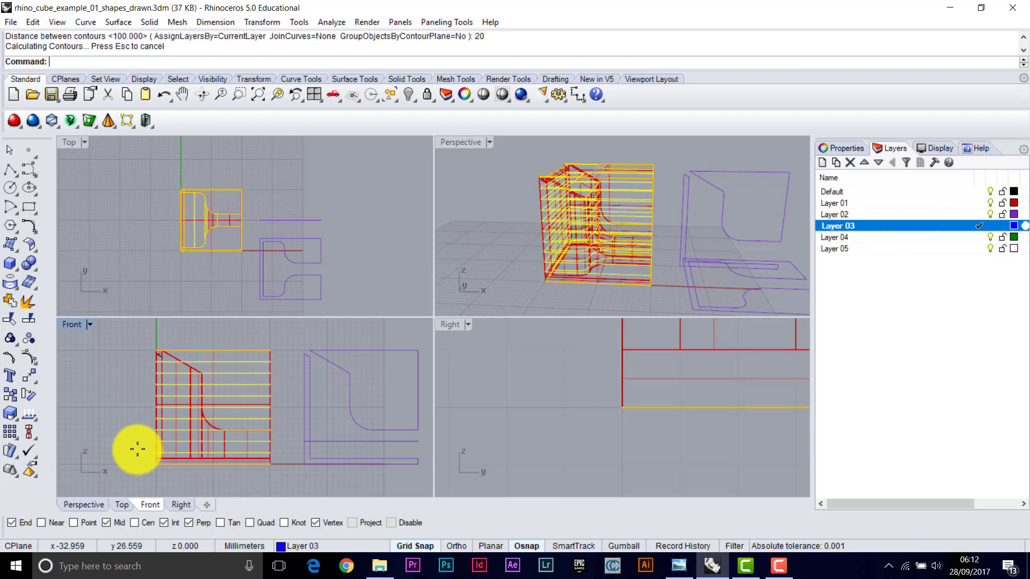
Move the contour curves in the negative X direction in the Top view, clear of the solid
{"action": "left_click", "coordinate": [29, 376]}
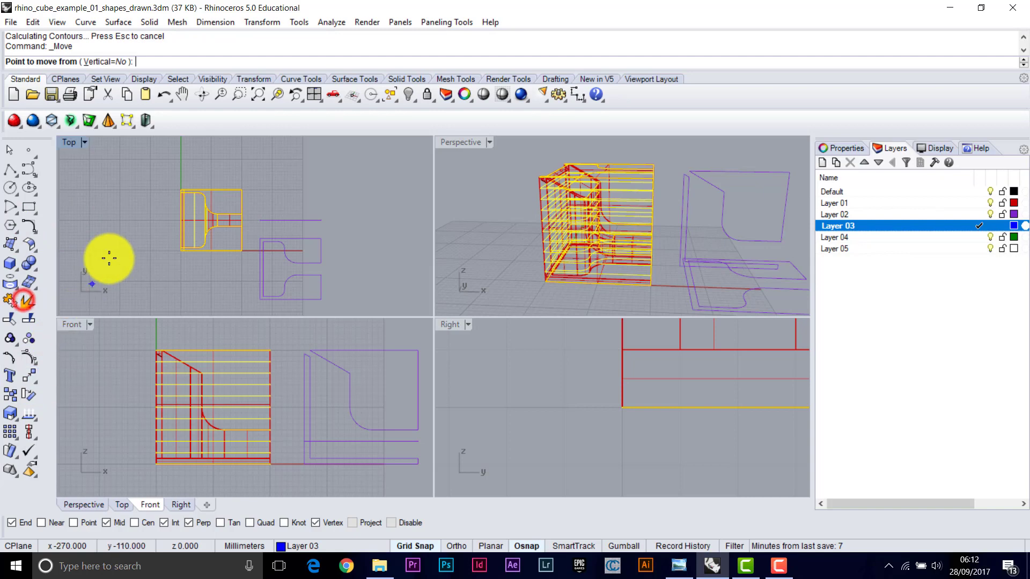
{"action": "left_click", "coordinate": [296, 168]}
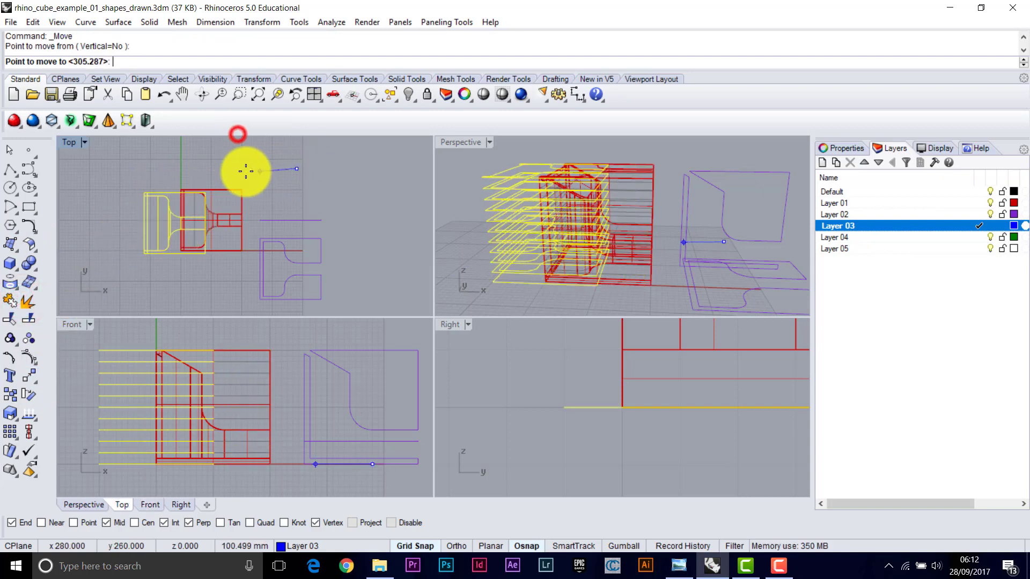
{"action": "left_click", "coordinate": [201, 168]}
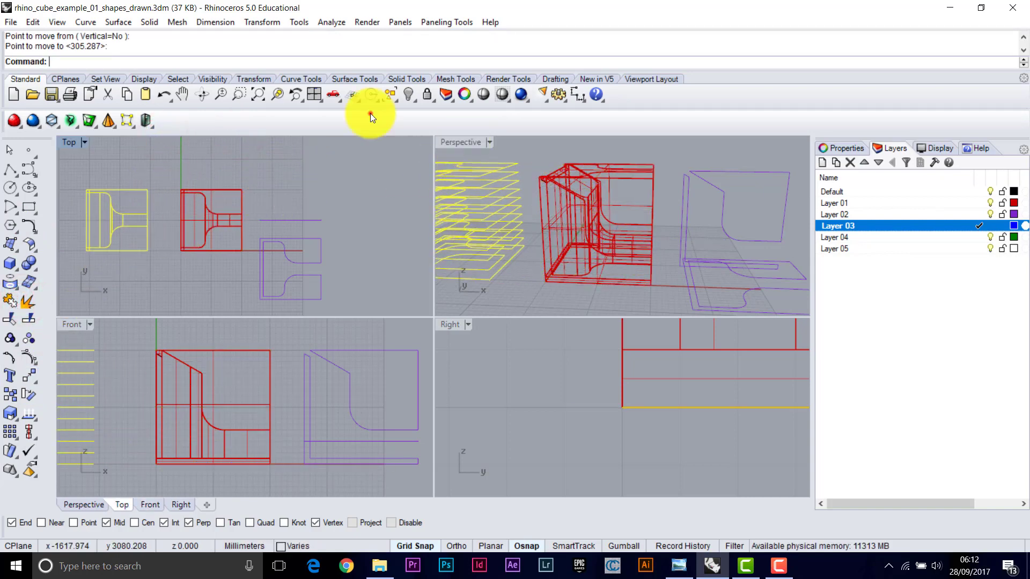
Maximize the Perspective view, examine the contour stack beside the solid and section curves from several angles, and deselect the contours
{"action": "double_click", "coordinate": [463, 142]}
{"action": "right_click_drag", "start_coordinate": [375, 289], "coordinate": [501, 271]}
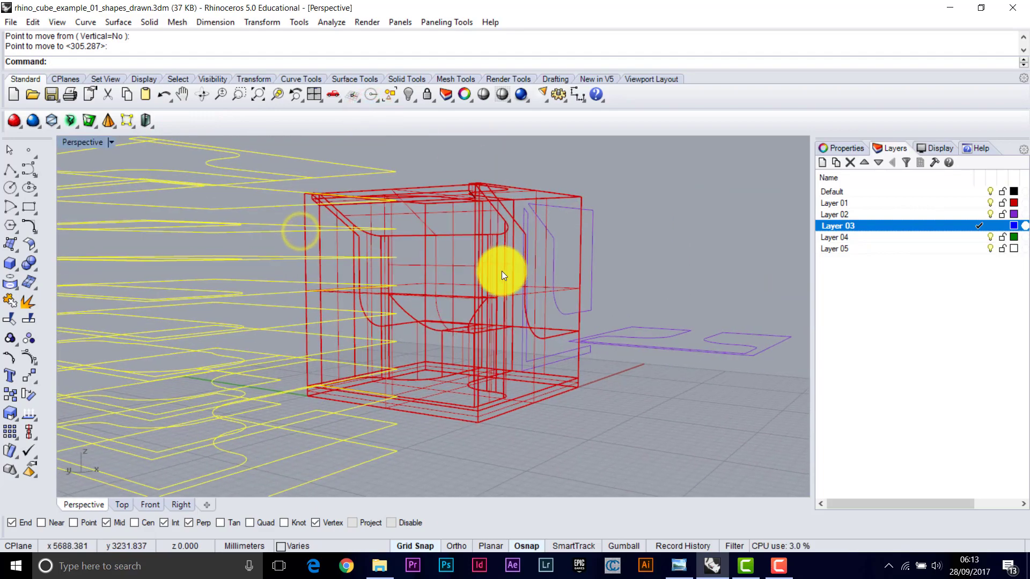
{"action": "scroll", "coordinate": [501, 271], "scroll_direction": "down", "scroll_amount": 5}
{"action": "right_click_drag", "start_coordinate": [455, 305], "coordinate": [194, 292]}
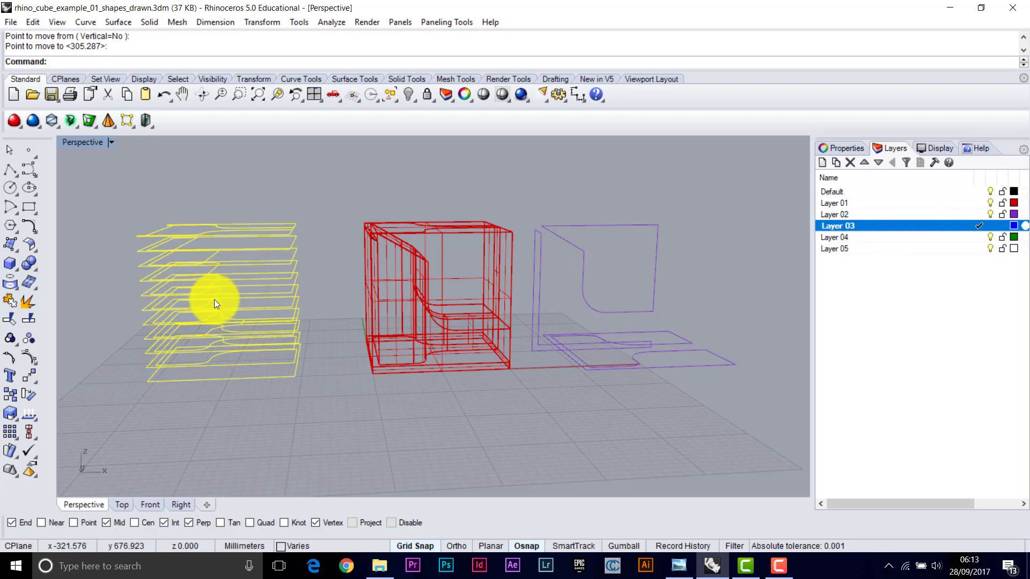
{"action": "scroll", "coordinate": [207, 309], "scroll_direction": "up", "scroll_amount": 2}
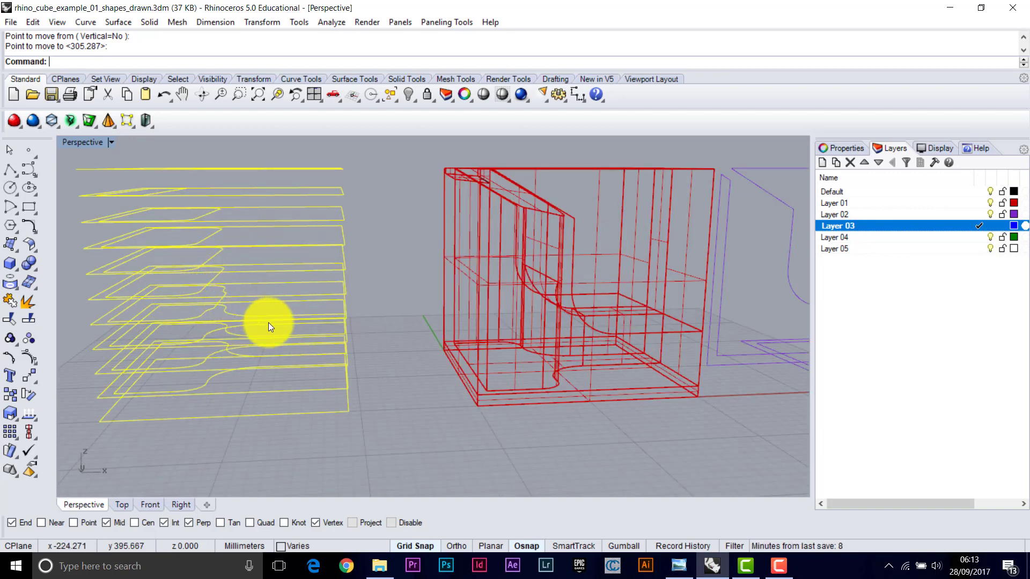
{"action": "scroll", "coordinate": [264, 300], "scroll_direction": "down", "scroll_amount": 3}
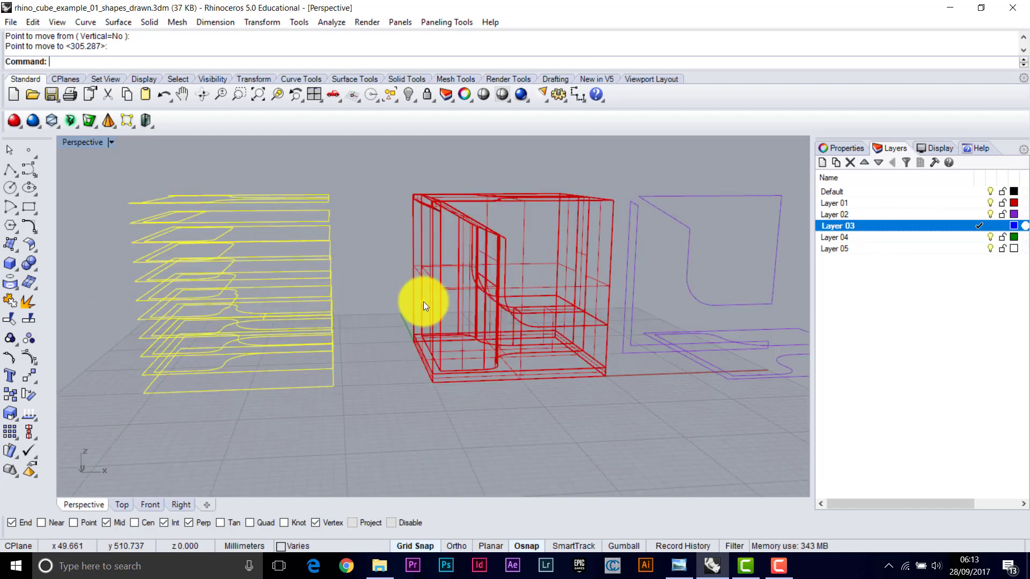
{"action": "right_click_drag", "start_coordinate": [421, 301], "coordinate": [483, 333], "text": "shift"}
{"action": "scroll", "coordinate": [482, 333], "scroll_direction": "down", "scroll_amount": 4}
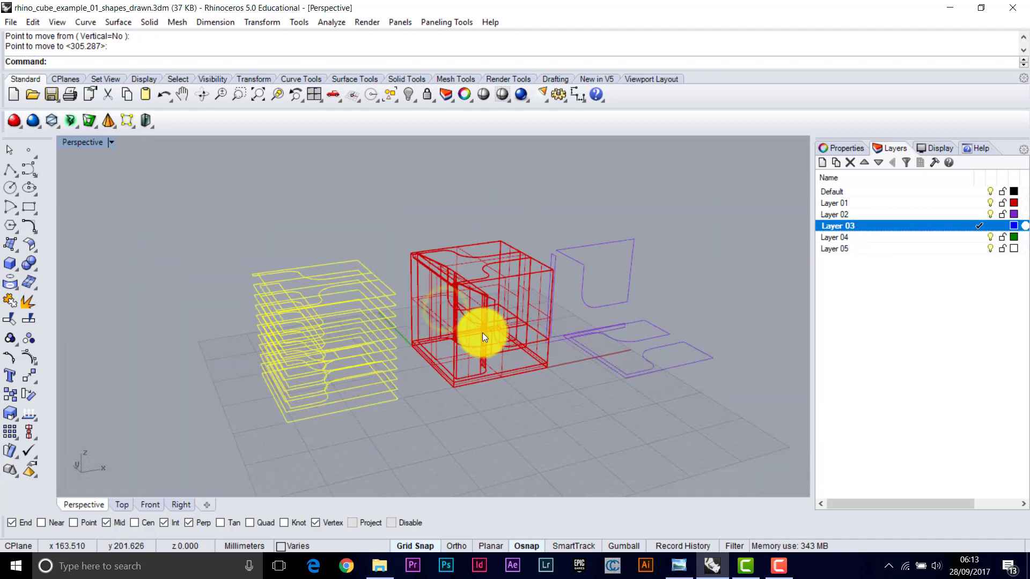
{"action": "left_click", "coordinate": [273, 173]}
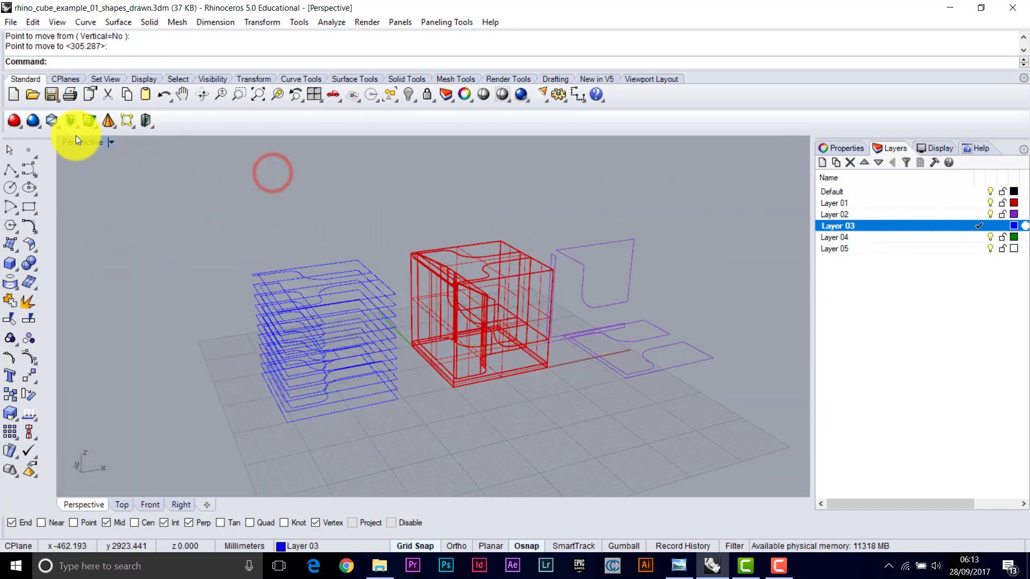
Restore the four-viewport layout and make Layer 04 the current layer
{"action": "left_click", "coordinate": [63, 116]}
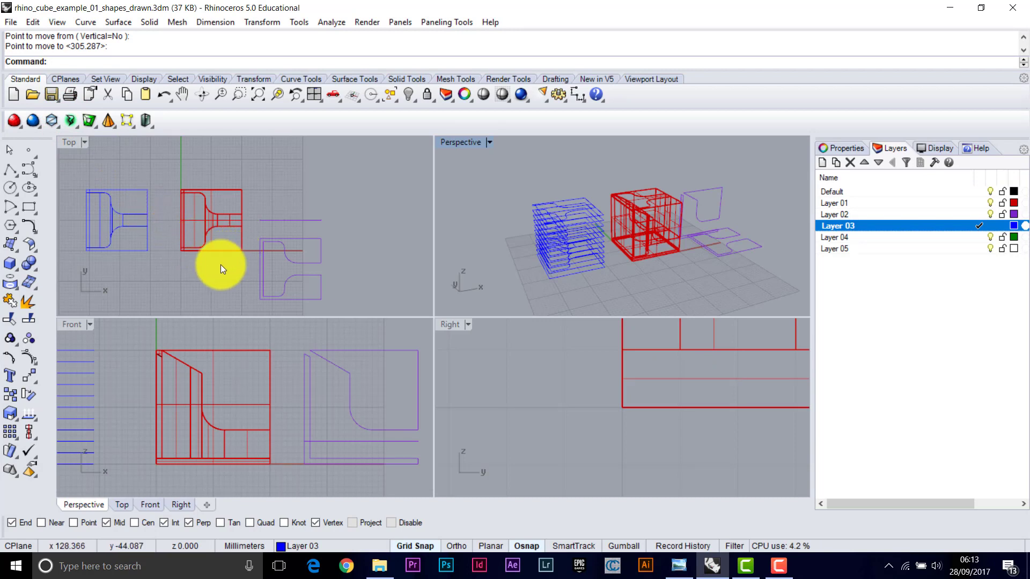
{"action": "scroll", "coordinate": [301, 269], "scroll_direction": "down", "scroll_amount": 2}
{"action": "right_click_drag", "start_coordinate": [294, 263], "coordinate": [278, 261]}
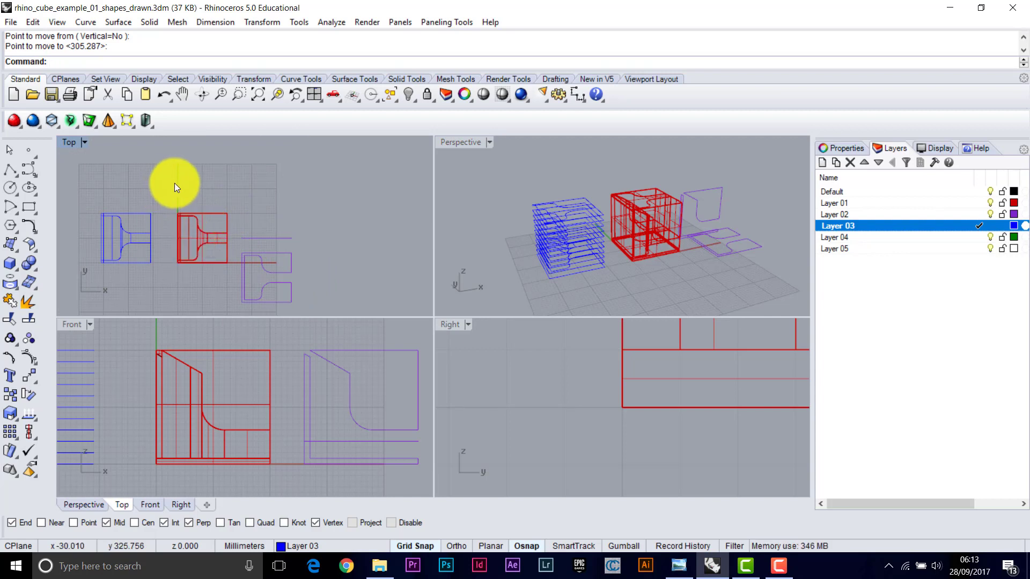
{"action": "left_click", "coordinate": [979, 237]}
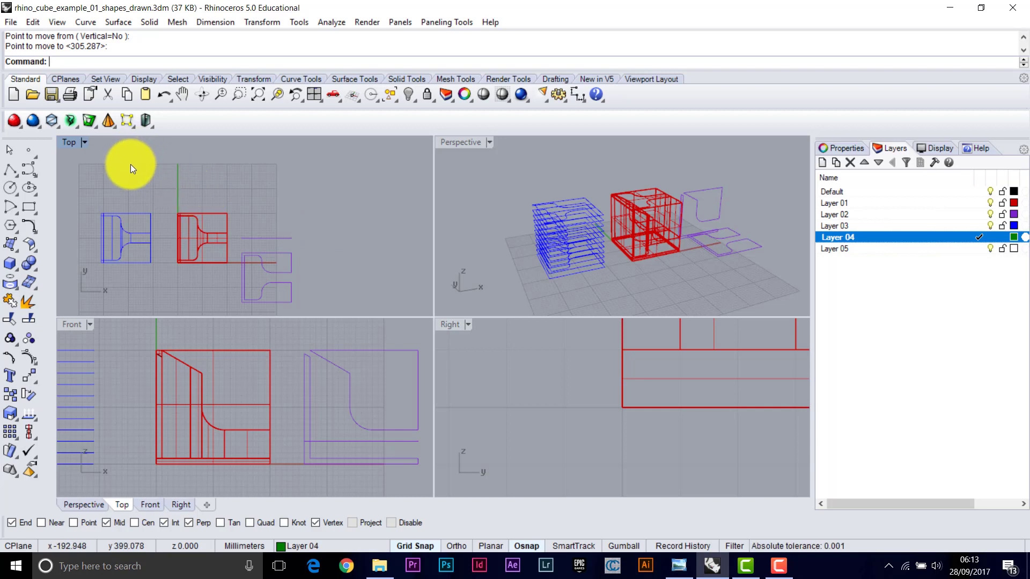
Generate 2D drawings of the vessel solid with Make2D, using the 4 View (Europe) layout
{"action": "type", "text": "Make2D"}
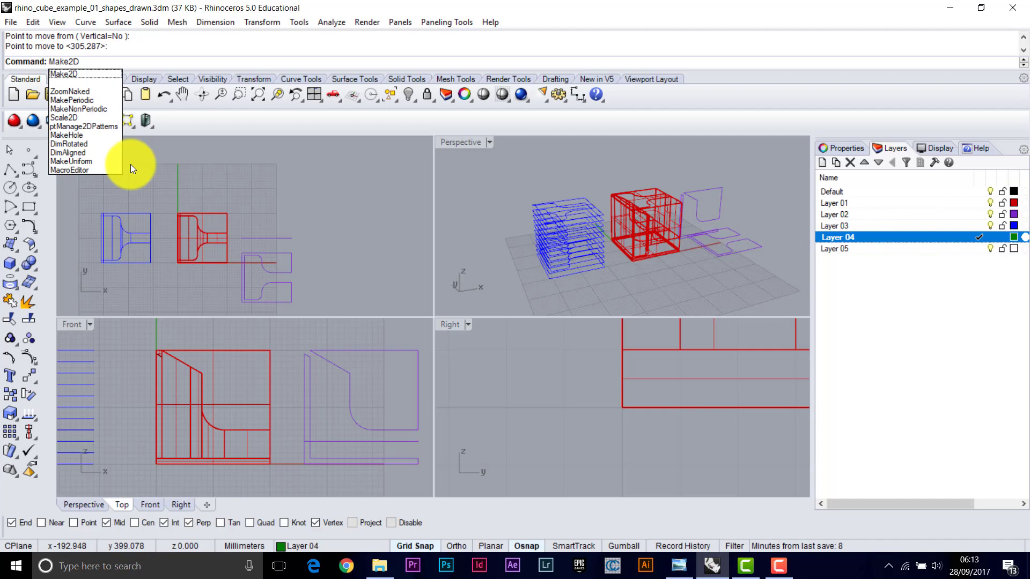
{"action": "key", "text": "Return"}
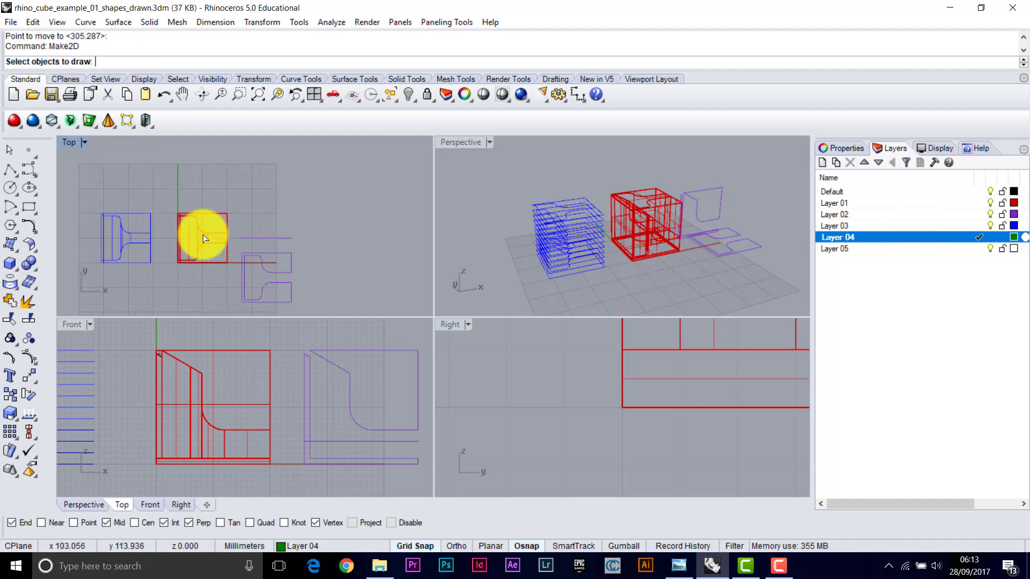
{"action": "left_click", "coordinate": [162, 188]}
{"action": "left_click", "coordinate": [203, 234]}
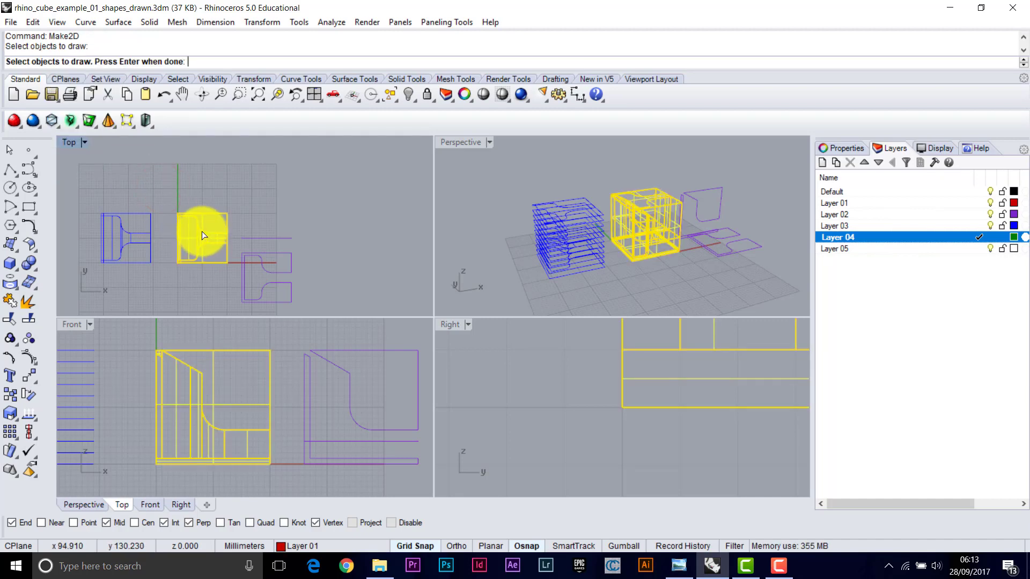
{"action": "key", "text": "Return"}
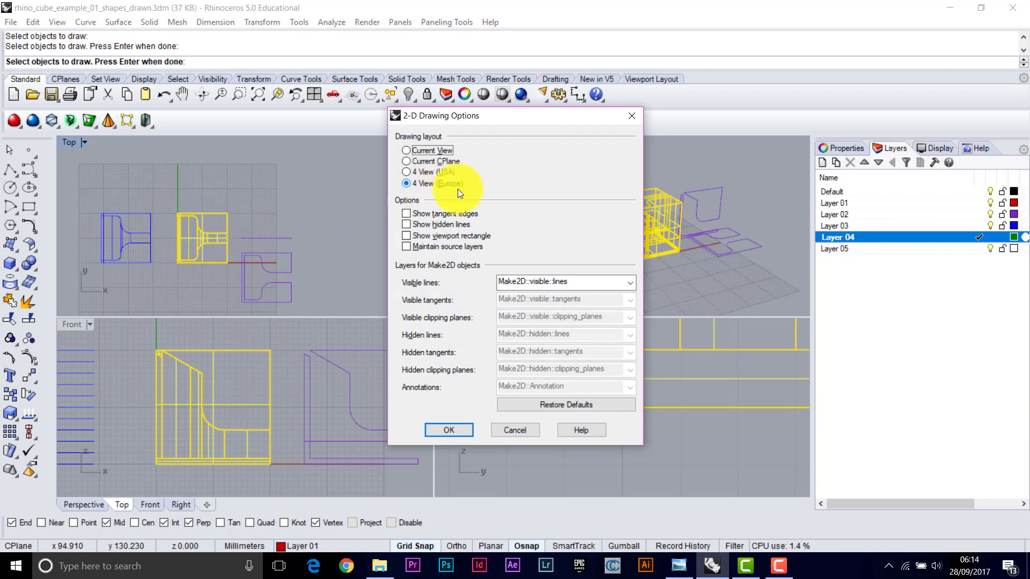
{"action": "left_click", "coordinate": [449, 430]}
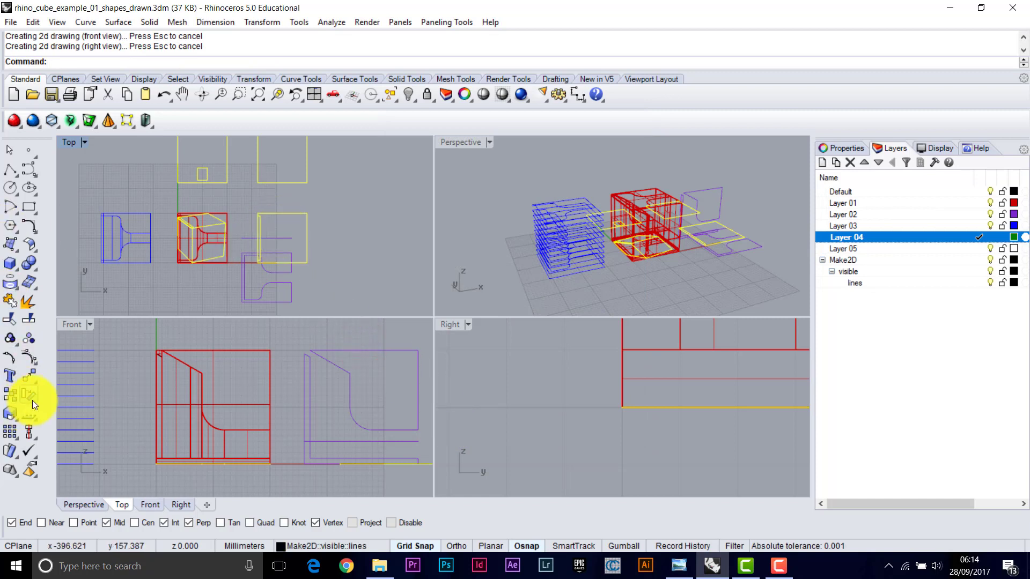
Move the generated 2D drawings in the positive X direction in the Top view, clear of the solid and section curves
{"action": "left_click", "coordinate": [30, 377]}
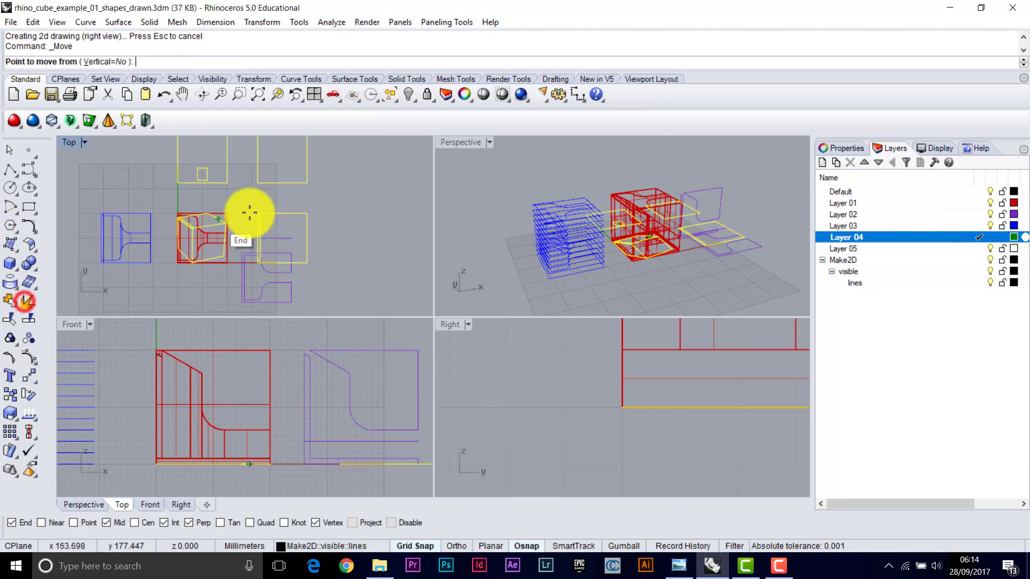
{"action": "left_click", "coordinate": [161, 294]}
{"action": "left_click", "coordinate": [260, 231]}
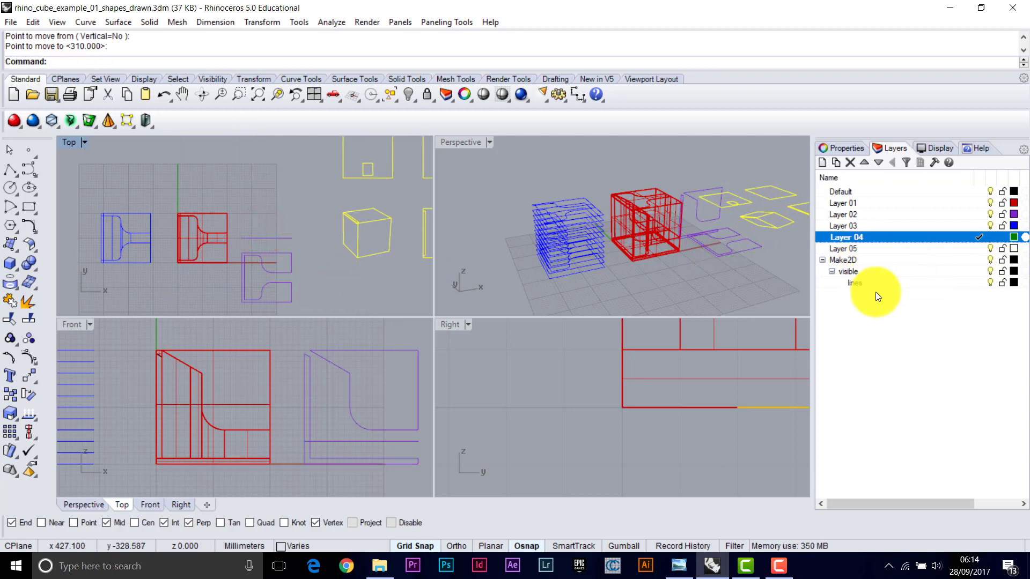
Maximize the Top view, deselect the 2D drawings, and examine them beside the solid, contours and sections
{"action": "right_click_drag", "start_coordinate": [344, 242], "coordinate": [251, 248]}
{"action": "double_click", "coordinate": [65, 143]}
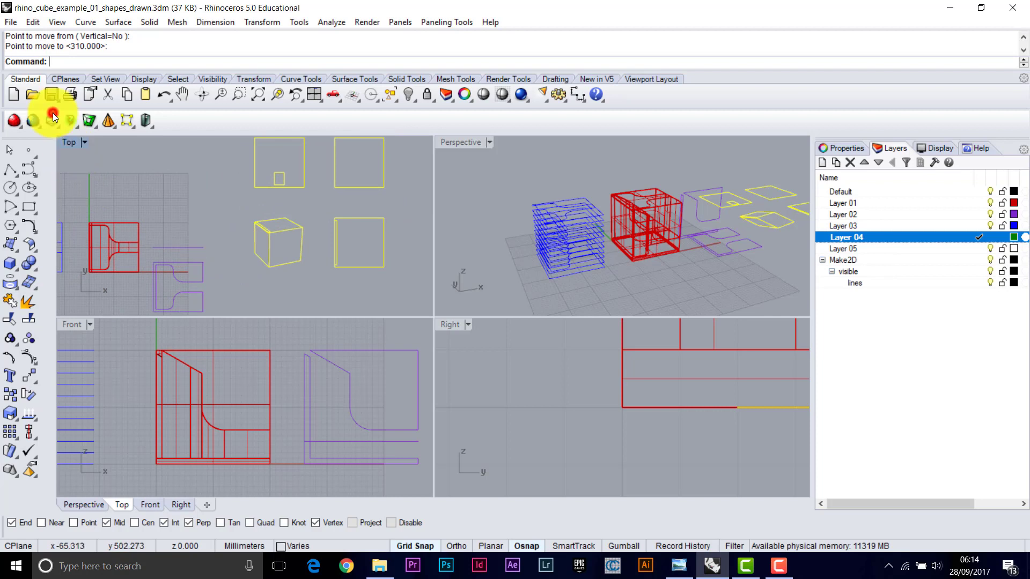
{"action": "left_click", "coordinate": [379, 216]}
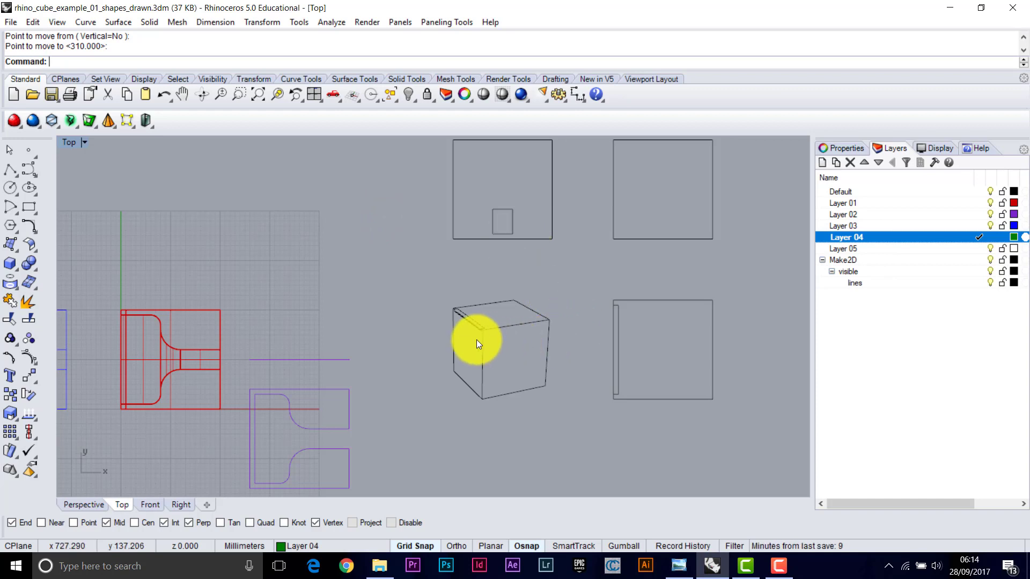
{"action": "scroll", "coordinate": [463, 324], "scroll_direction": "down", "scroll_amount": 4}
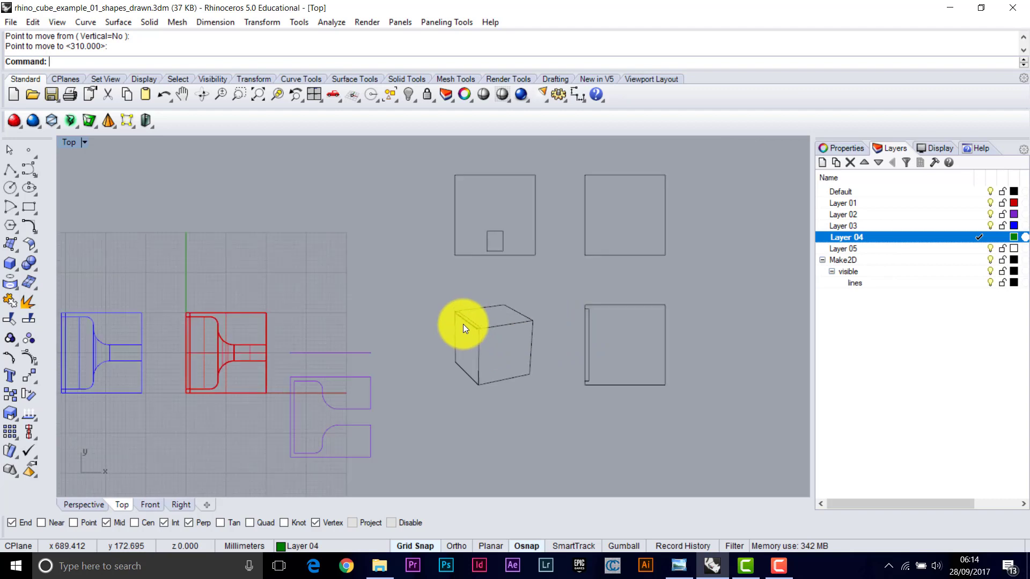
{"action": "right_click_drag", "start_coordinate": [436, 320], "coordinate": [475, 306]}
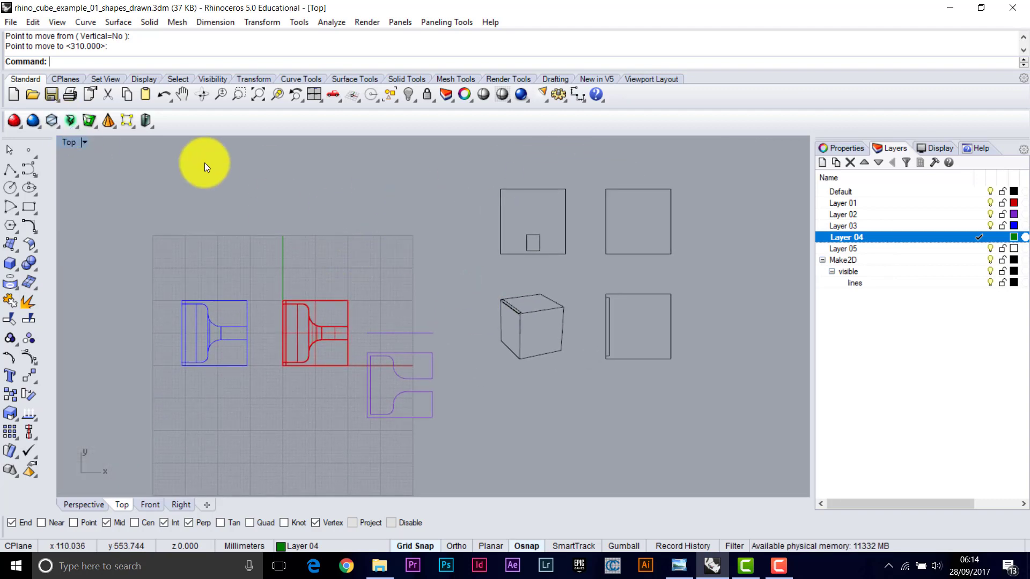
Save the model under the new file name rhino_cube_example_01_modelled_and_sectioned.3dm in the vessel_space_solid_modeling folder
{"action": "left_click", "coordinate": [12, 22]}
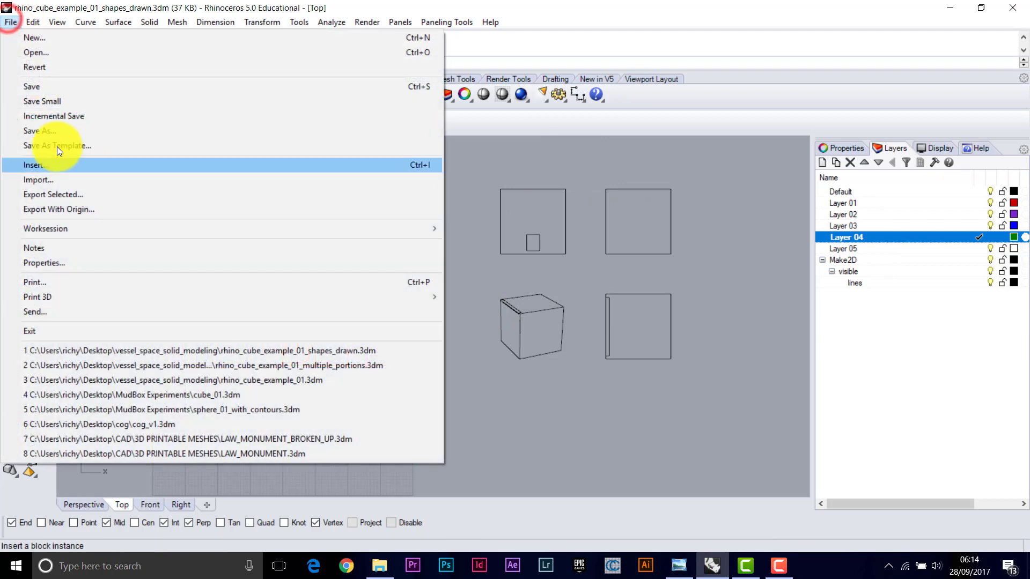
{"action": "left_click", "coordinate": [38, 130]}
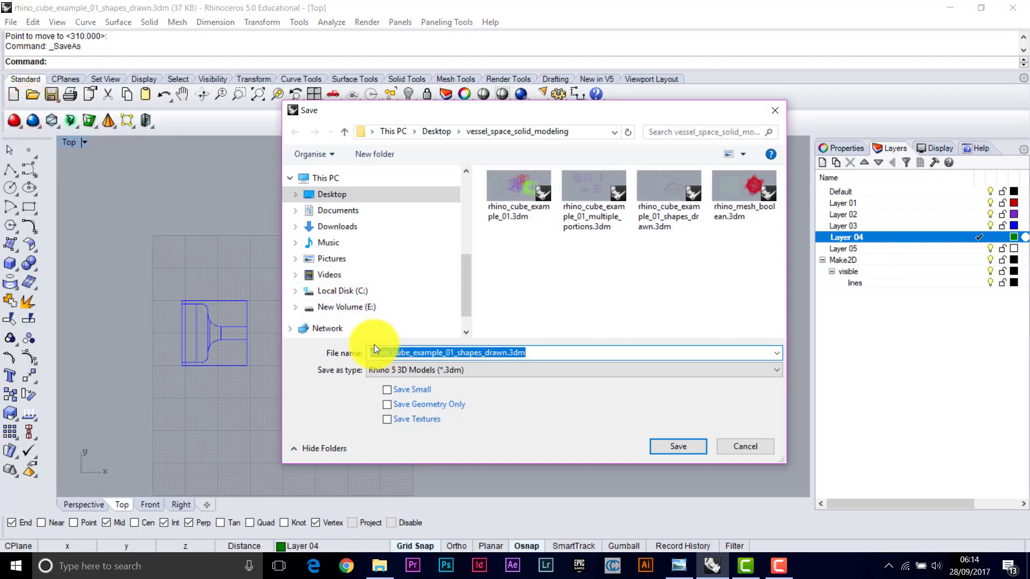
{"action": "left_click", "coordinate": [509, 353]}
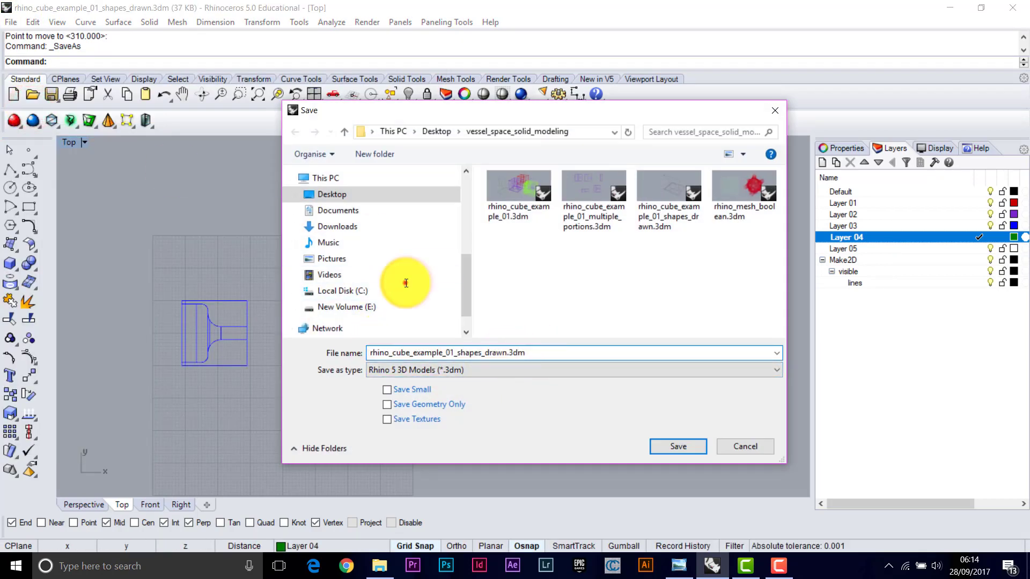
{"action": "key", "text": "BackSpace"}
{"action": "key", "text": "BackSpace"}
{"action": "key", "text": "BackSpace"}
{"action": "key", "text": "BackSpace"}
{"action": "key", "text": "BackSpace"}
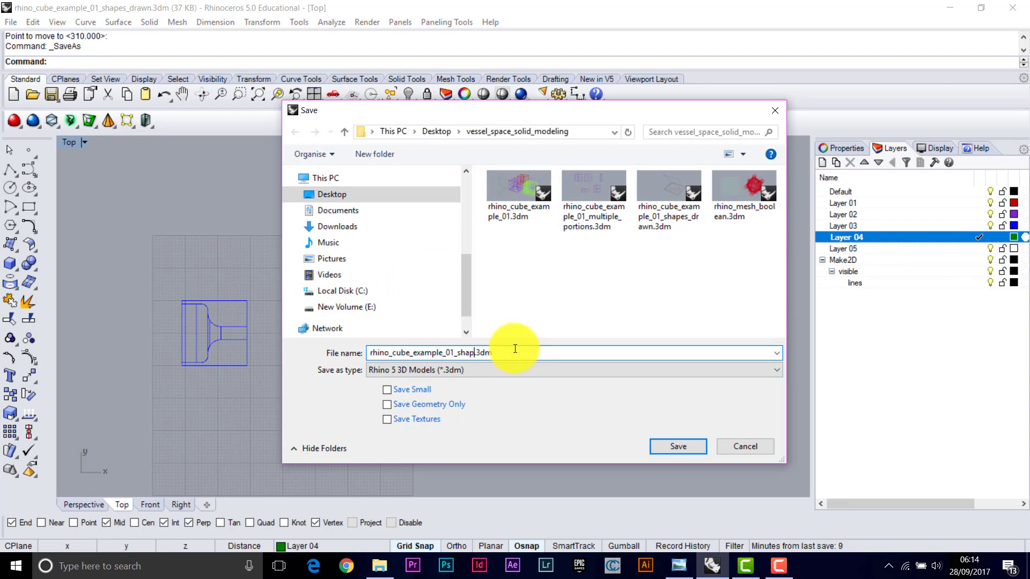
{"action": "key", "text": "BackSpace"}
{"action": "key", "text": "BackSpace"}
{"action": "key", "text": "BackSpace"}
{"action": "type", "text": "modelled"}
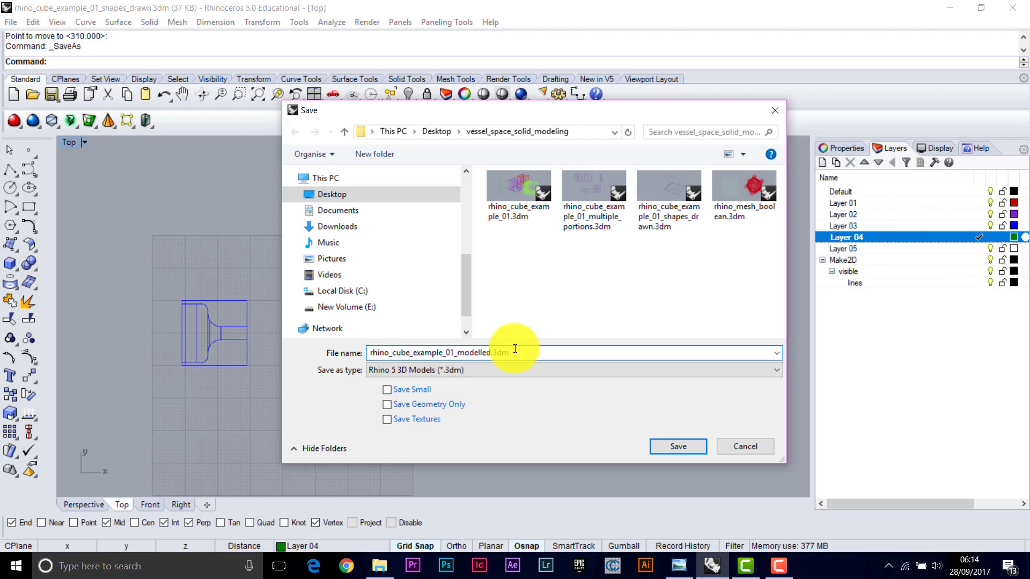
{"action": "type", "text": "_and_sect"}
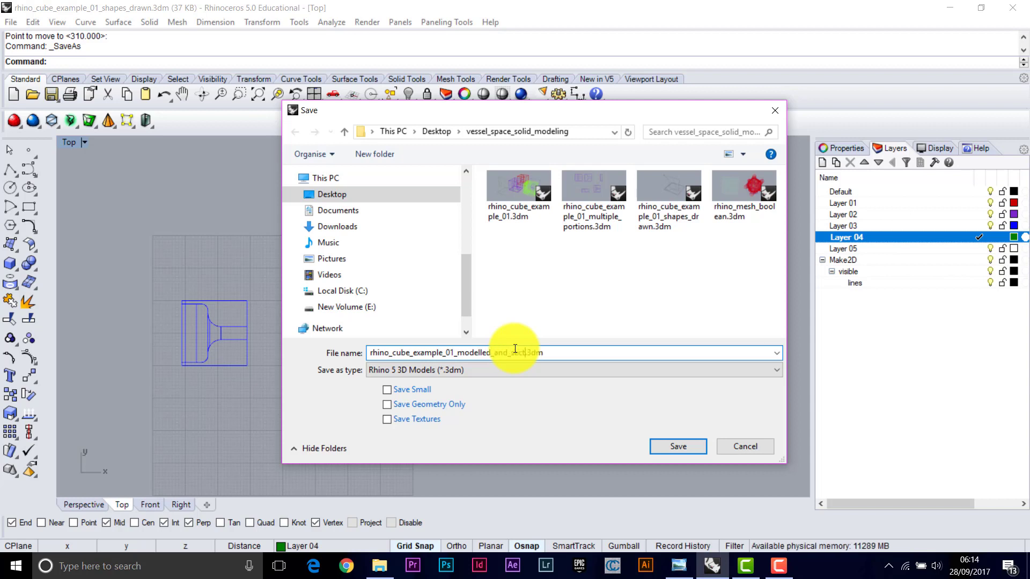
{"action": "type", "text": "ioned"}
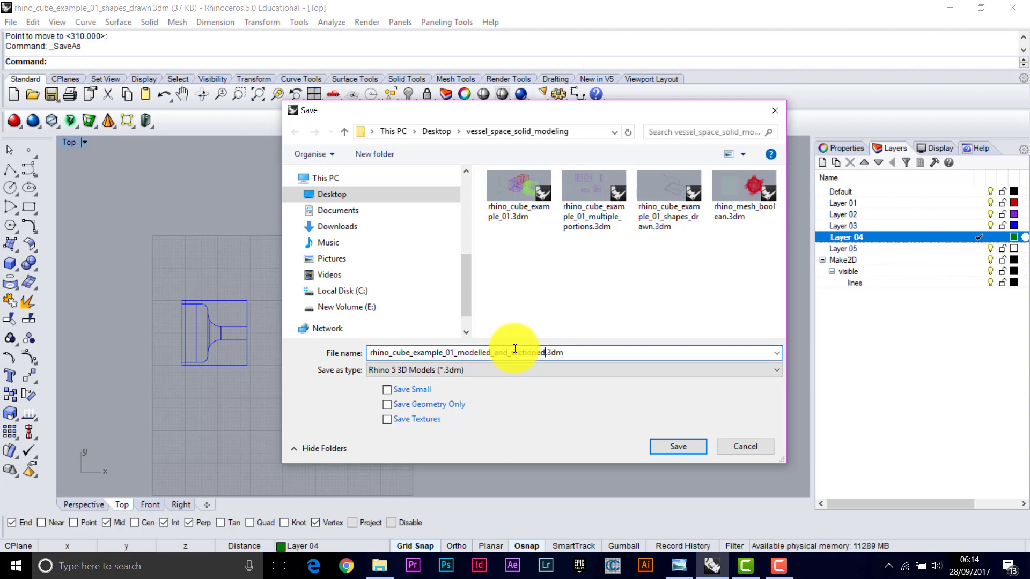
{"action": "left_click", "coordinate": [679, 447]}
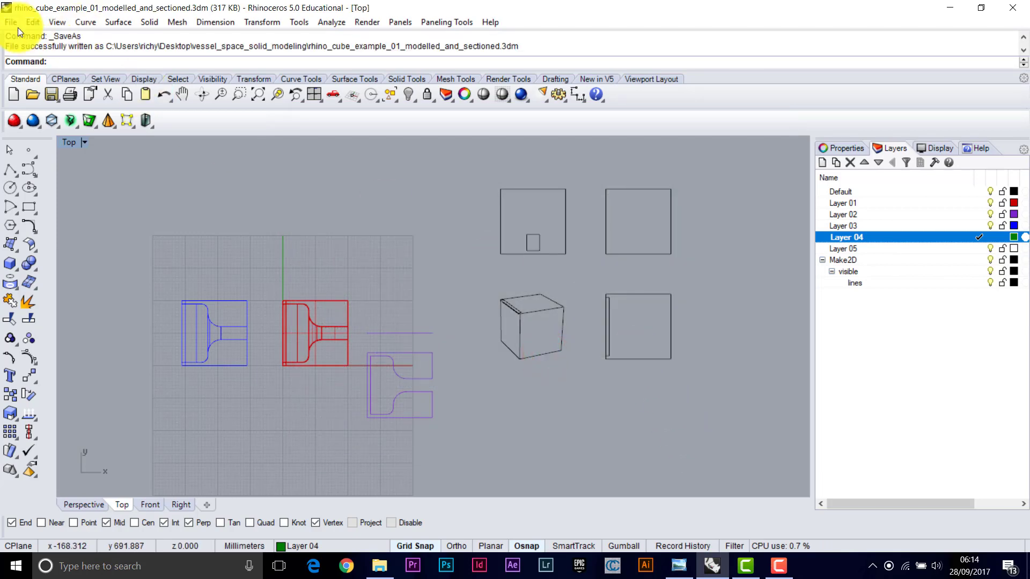
Open the recent file rhino_cube_example_01_multiple_portions.3dm and examine its separated vessel portions in the Perspective and Top views
{"action": "left_click", "coordinate": [11, 17]}
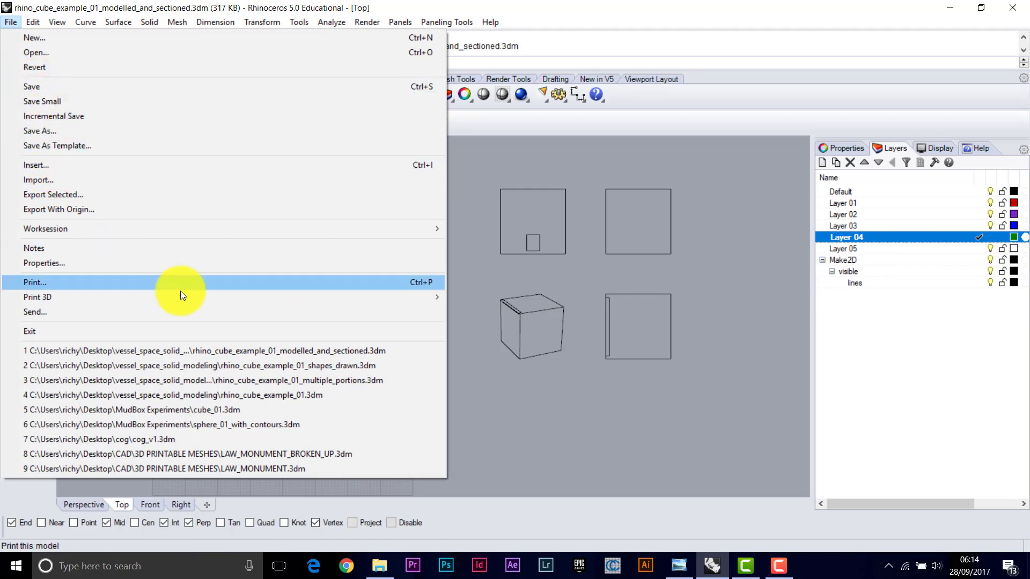
{"action": "left_click", "coordinate": [229, 381]}
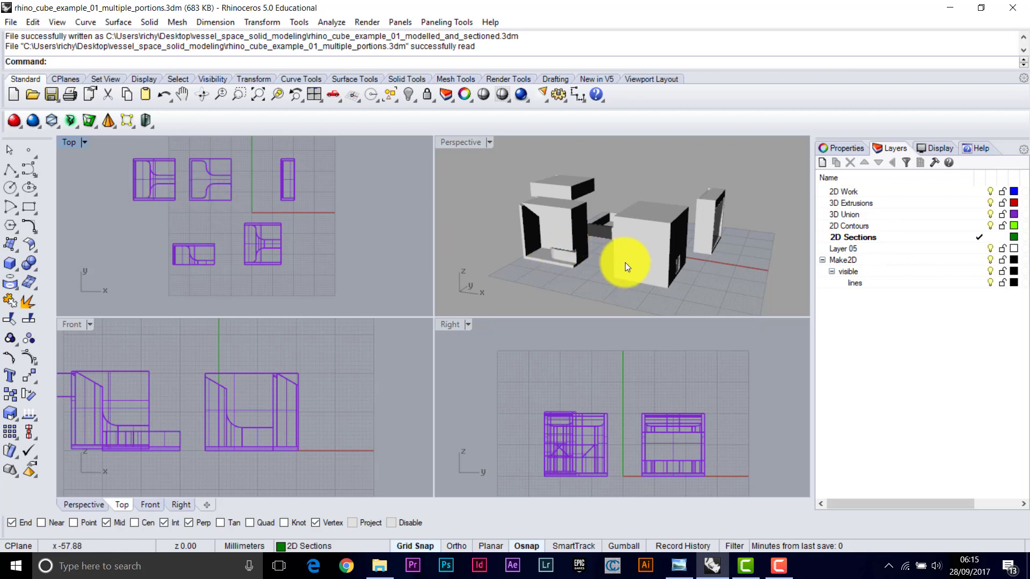
{"action": "right_click_drag", "start_coordinate": [626, 263], "coordinate": [706, 299]}
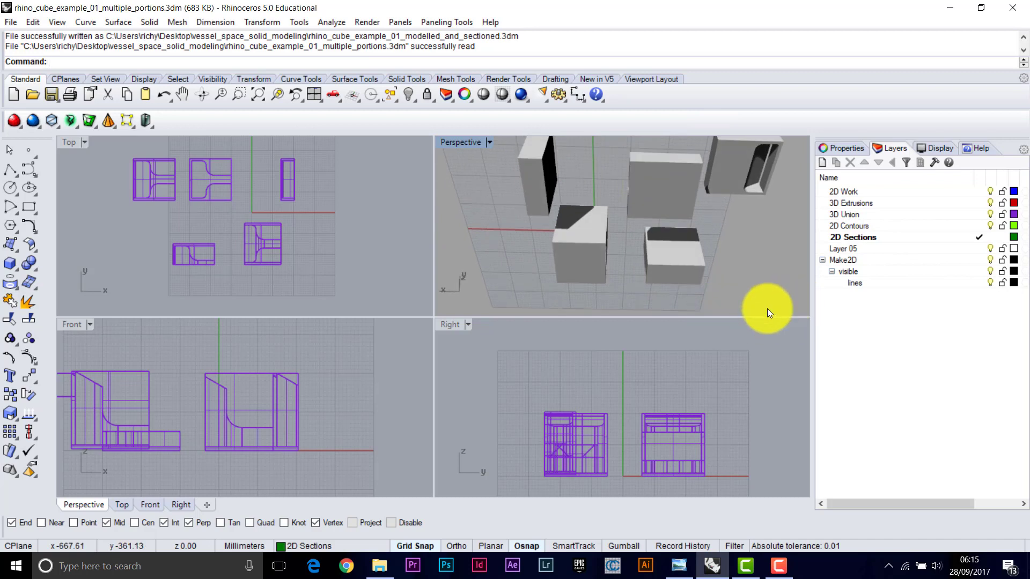
{"action": "right_click_drag", "start_coordinate": [673, 218], "coordinate": [585, 267]}
{"action": "left_click", "coordinate": [245, 263]}
{"action": "left_click", "coordinate": [331, 250]}
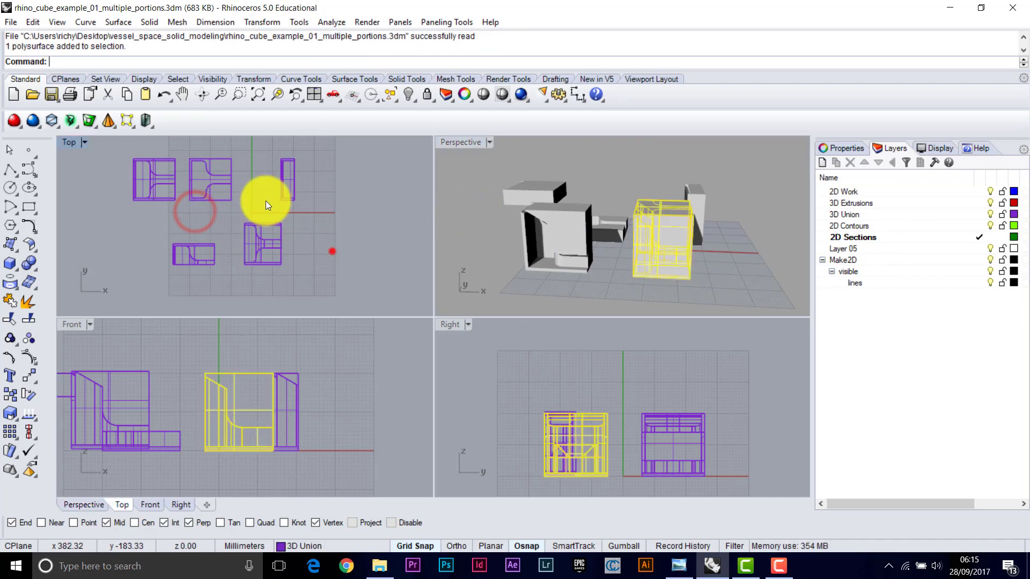
{"action": "right_click_drag", "start_coordinate": [318, 246], "coordinate": [320, 270]}
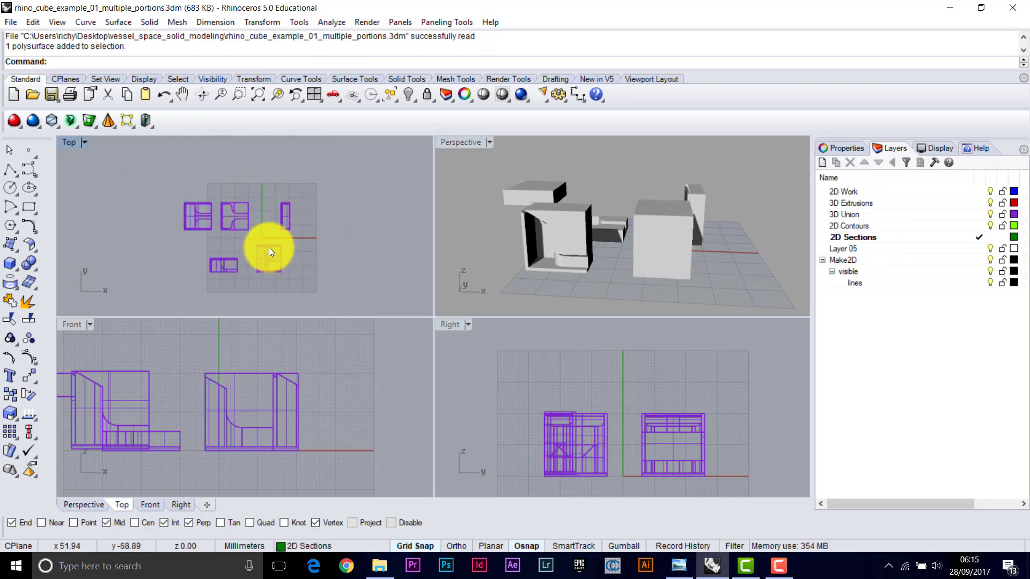
{"action": "right_click_drag", "start_coordinate": [282, 233], "coordinate": [249, 235]}
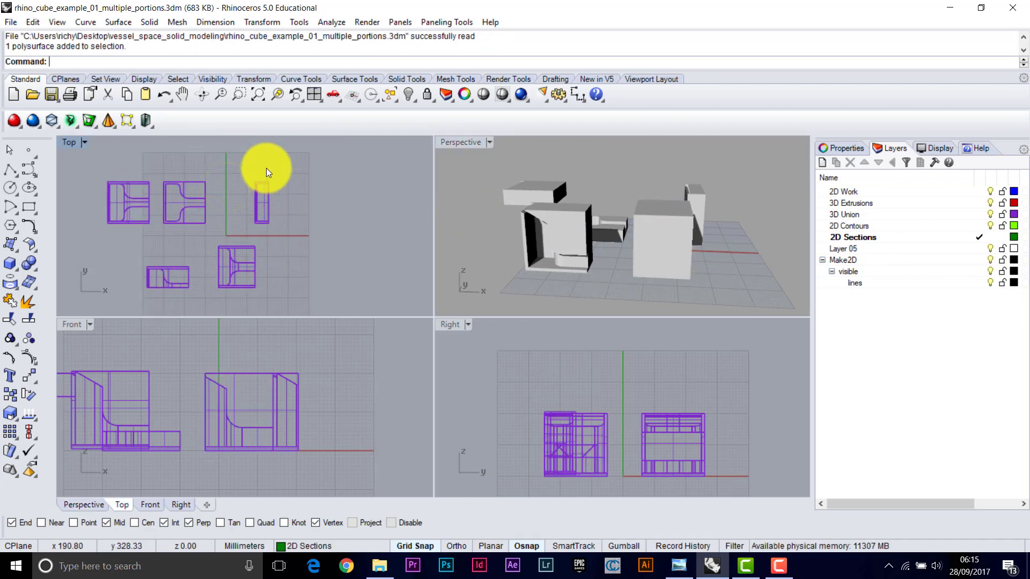
Make 2D drawings of all vessel portions in the 4 View (Europe) layout, showing tangent edges, hidden lines and viewport rectangle and maintaining source layers
{"action": "type", "text": "Make2D"}
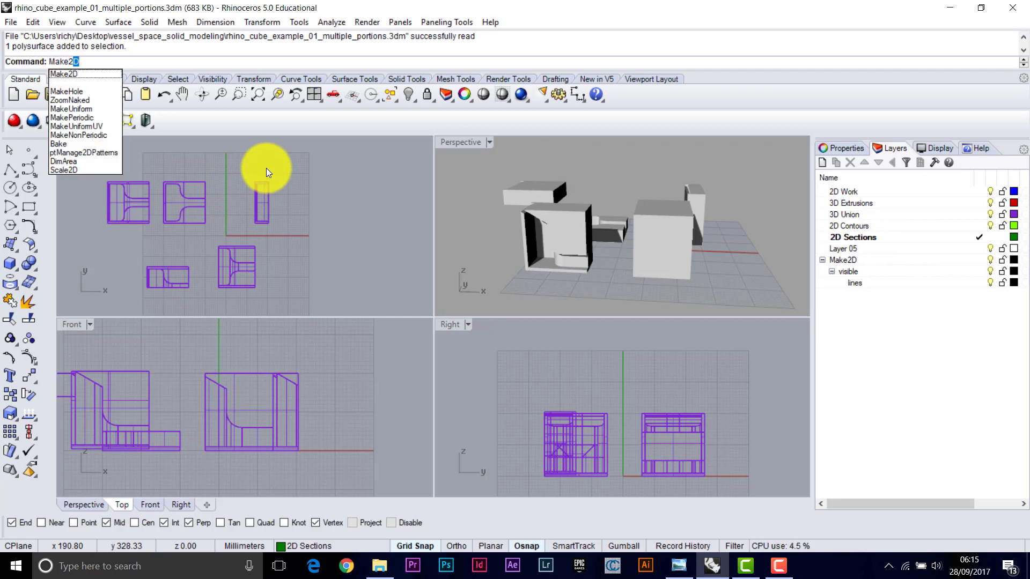
{"action": "key", "text": "Return"}
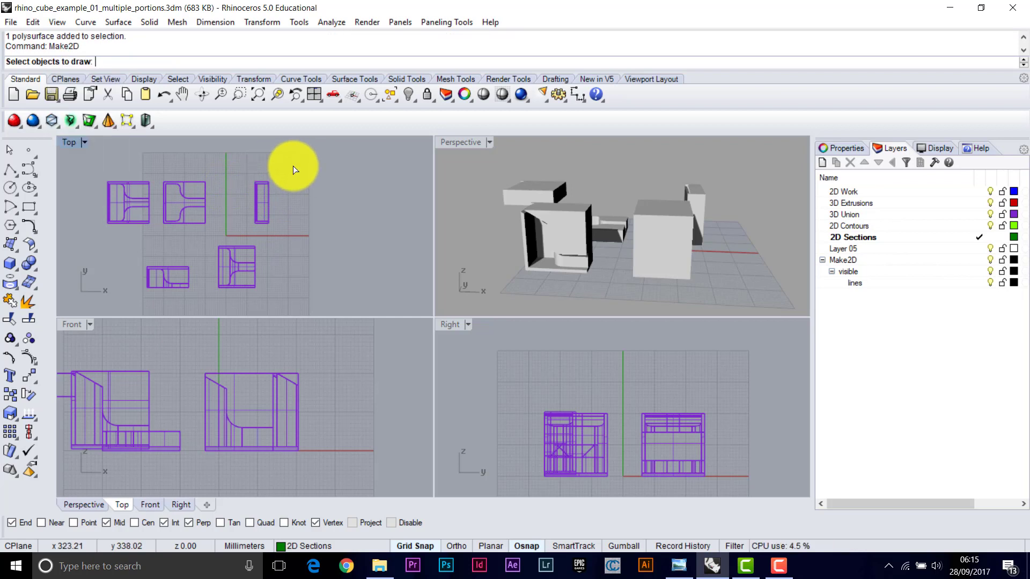
{"action": "left_click_drag", "start_coordinate": [293, 166], "coordinate": [110, 281]}
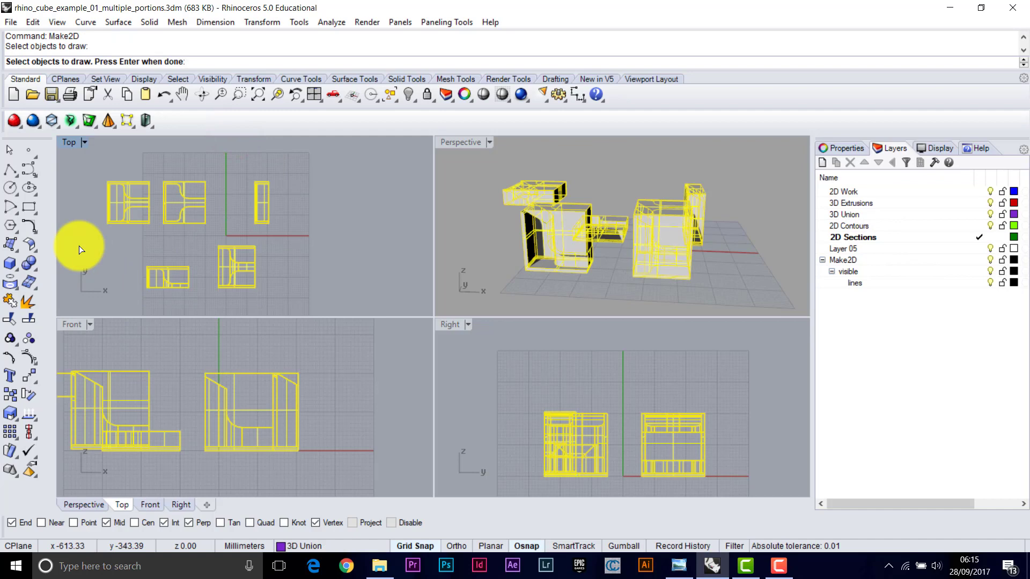
{"action": "key", "text": "Return"}
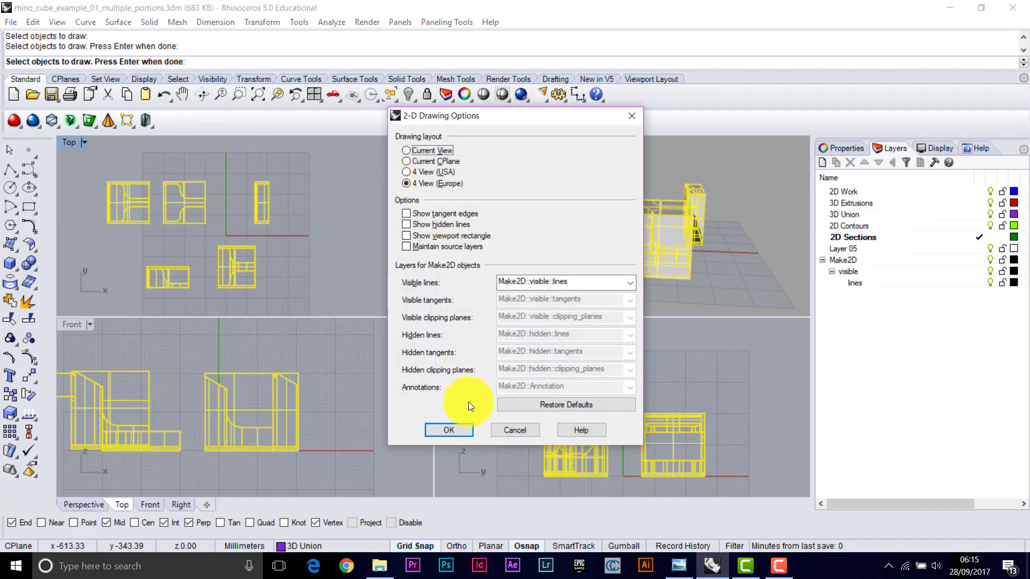
{"action": "left_click", "coordinate": [448, 430]}
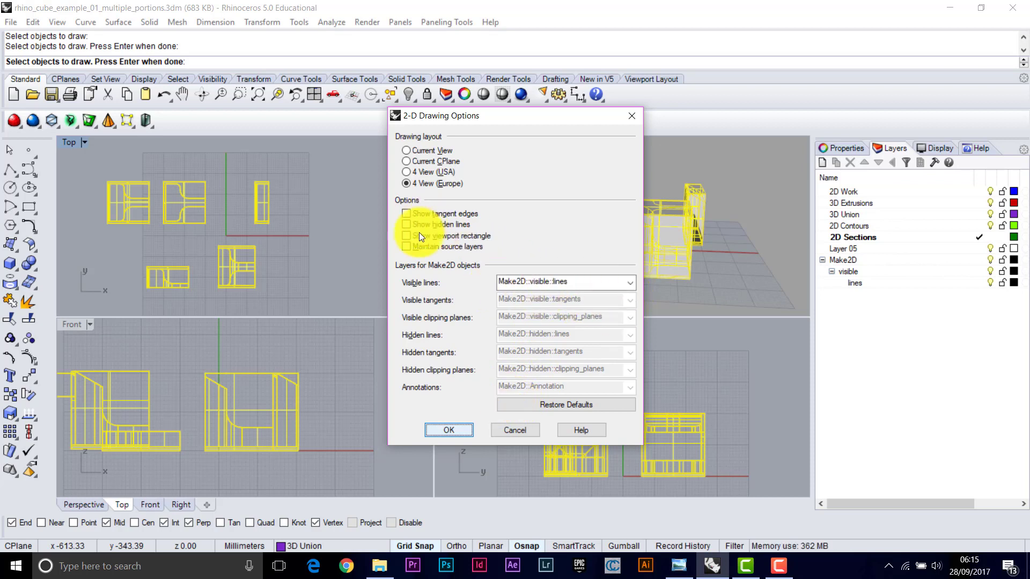
{"action": "left_click", "coordinate": [406, 214]}
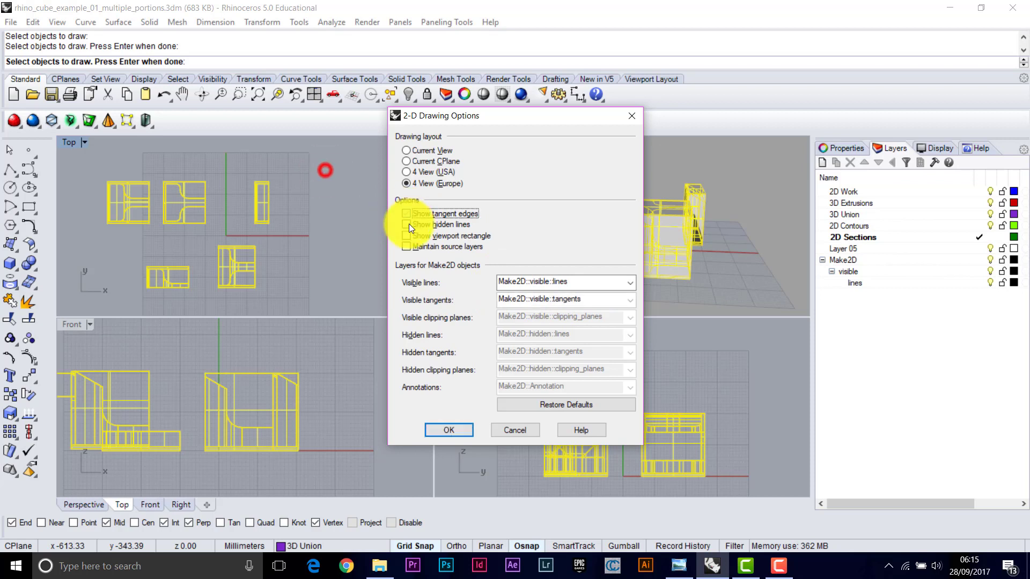
{"action": "left_click", "coordinate": [407, 225]}
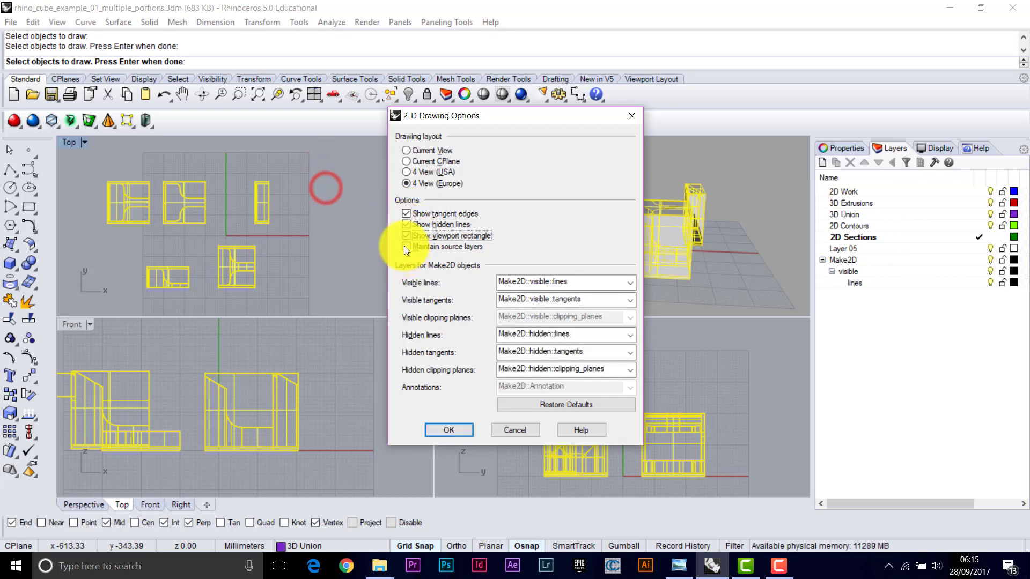
{"action": "left_click", "coordinate": [406, 247]}
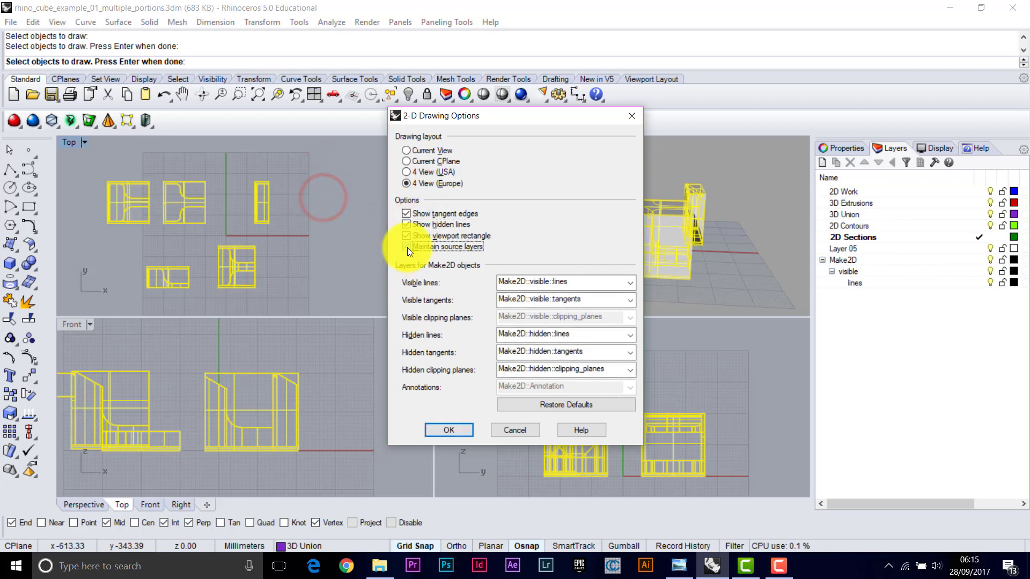
{"action": "left_click", "coordinate": [453, 429]}
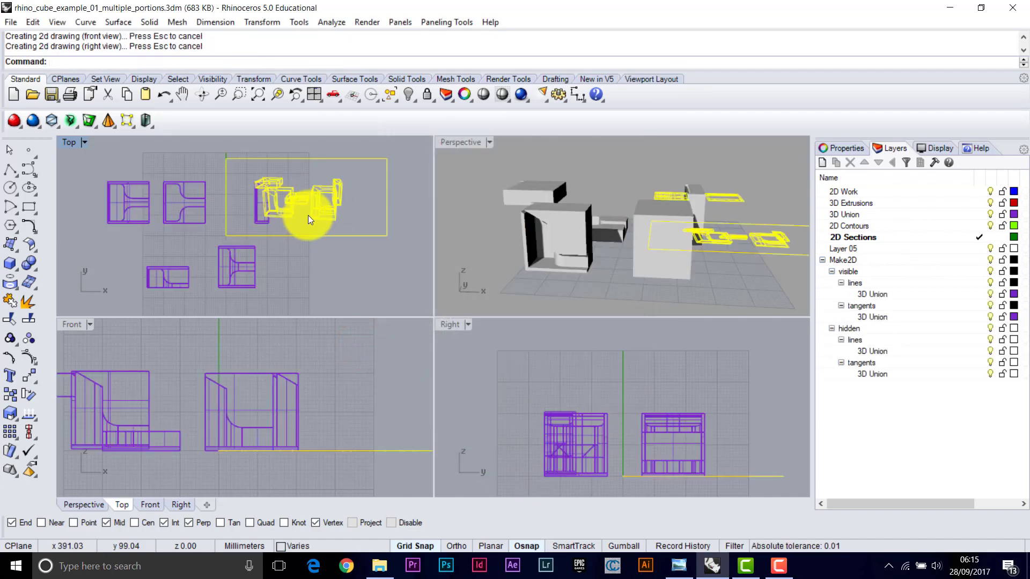
{"action": "scroll", "coordinate": [311, 217], "scroll_direction": "down", "scroll_amount": 8}
{"action": "right_click_drag", "start_coordinate": [362, 216], "coordinate": [256, 275]}
{"action": "scroll", "coordinate": [268, 267], "scroll_direction": "up", "scroll_amount": 6}
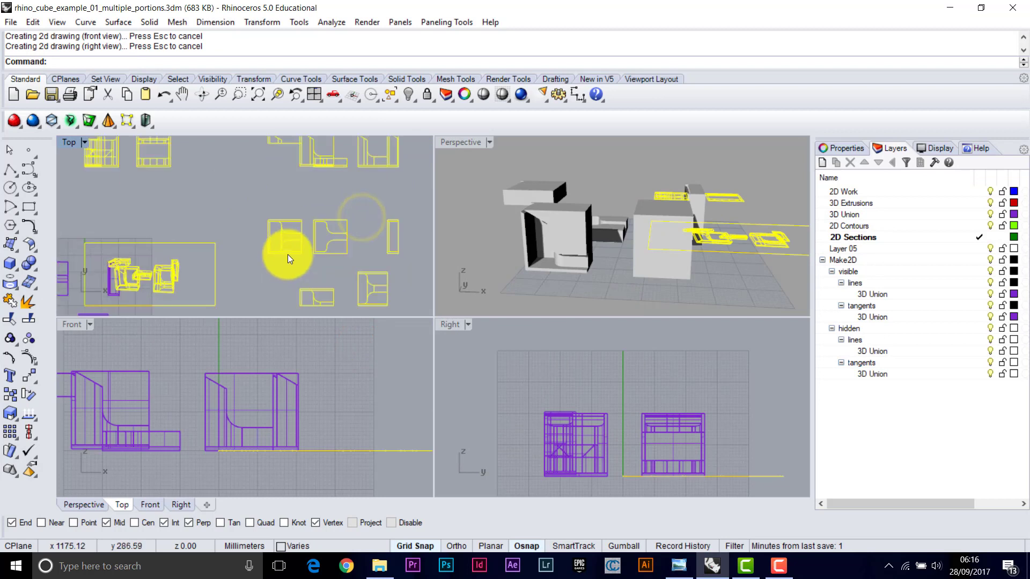
Move the generated 2D drawings about 314 mm along positive X in the Top view, clear of the vessel portions, and deselect them
{"action": "scroll", "coordinate": [268, 265], "scroll_direction": "down", "scroll_amount": 3}
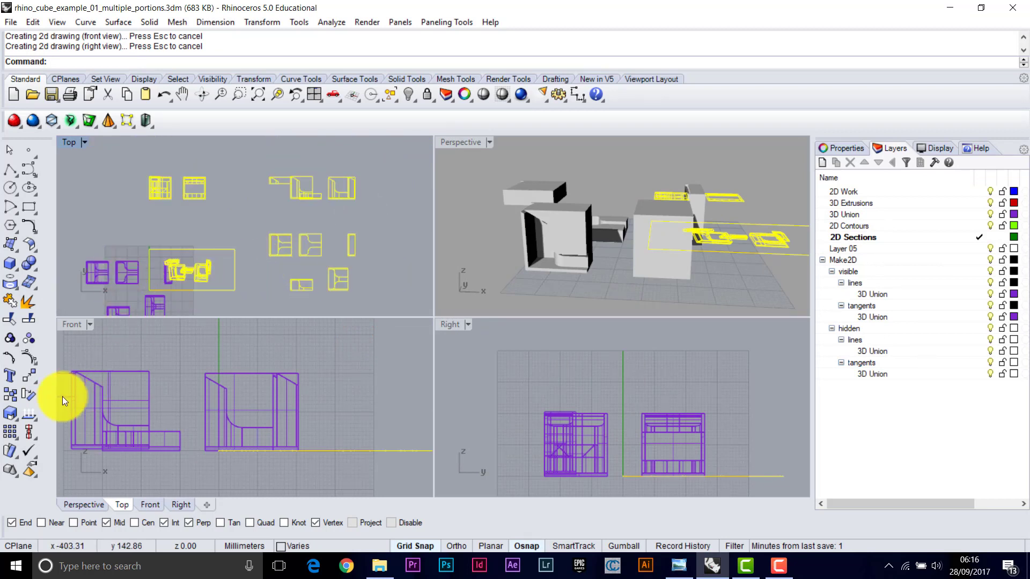
{"action": "left_click", "coordinate": [31, 377]}
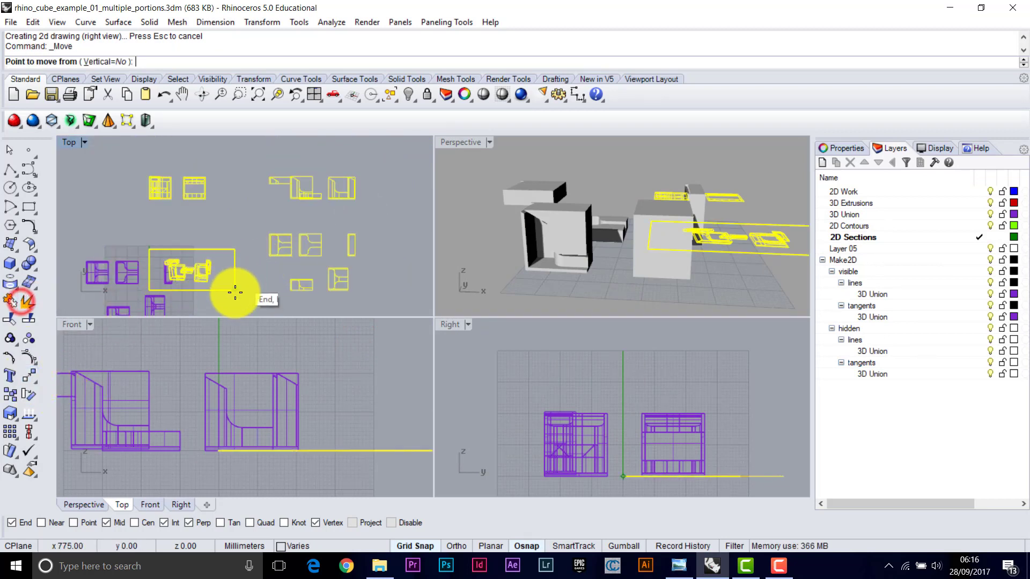
{"action": "left_click", "coordinate": [188, 239]}
{"action": "left_click", "coordinate": [214, 243]}
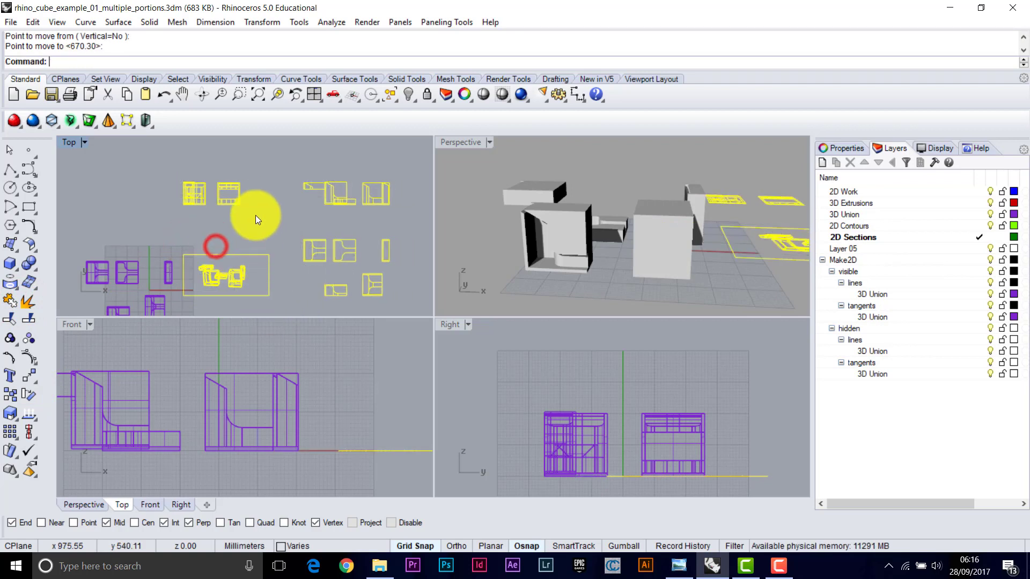
{"action": "left_click", "coordinate": [205, 171]}
Examine the generated plans and elevations in the Top view for places where the vessel portions overlap one another
{"action": "scroll", "coordinate": [292, 252], "scroll_direction": "up", "scroll_amount": 2}
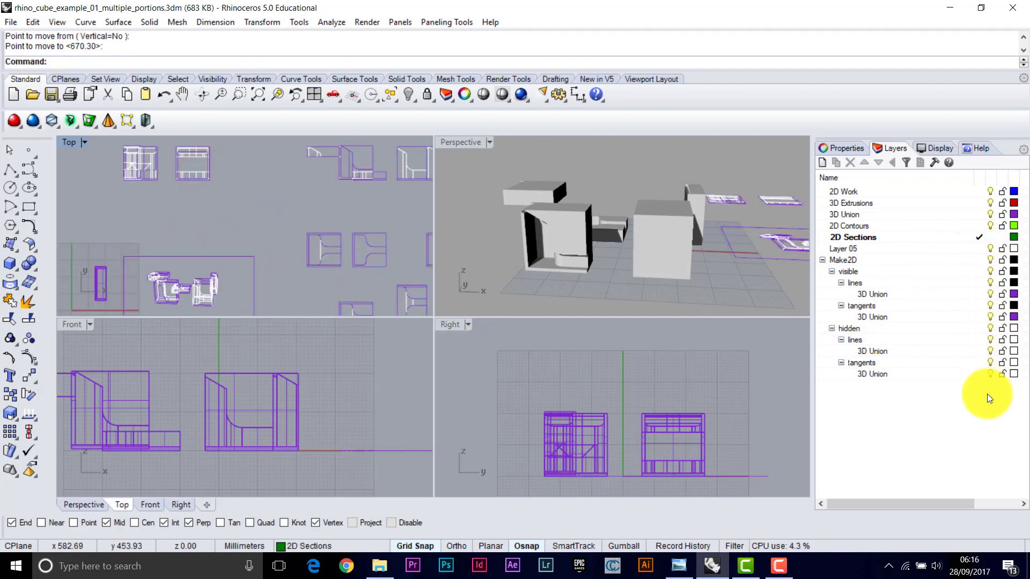
{"action": "right_click_drag", "start_coordinate": [310, 212], "coordinate": [244, 222]}
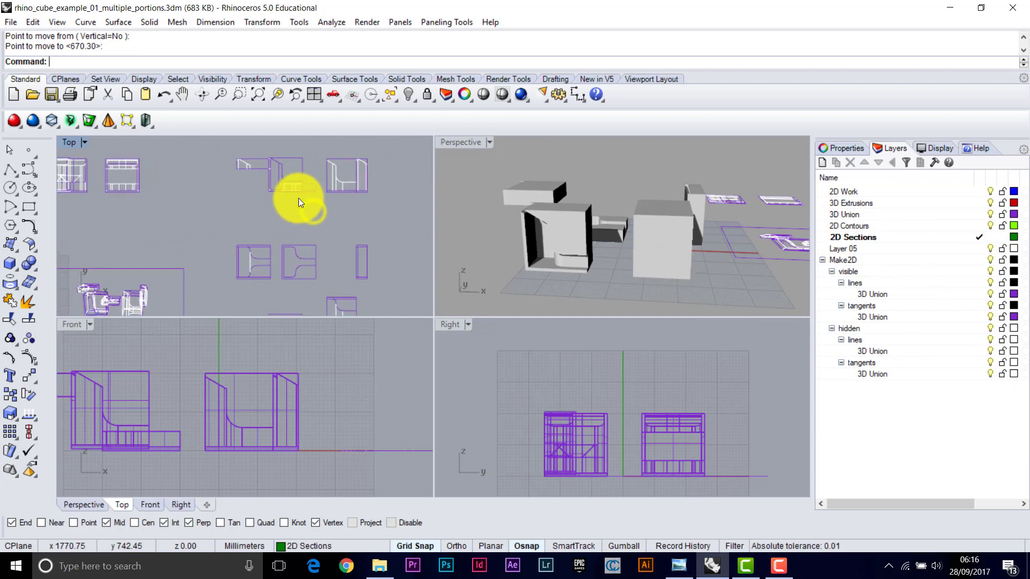
{"action": "scroll", "coordinate": [314, 195], "scroll_direction": "up", "scroll_amount": 6}
{"action": "right_click_drag", "start_coordinate": [339, 197], "coordinate": [271, 258]}
{"action": "scroll", "coordinate": [275, 215], "scroll_direction": "up", "scroll_amount": 5}
{"action": "scroll", "coordinate": [259, 220], "scroll_direction": "down", "scroll_amount": 3}
{"action": "scroll", "coordinate": [206, 211], "scroll_direction": "down", "scroll_amount": 6}
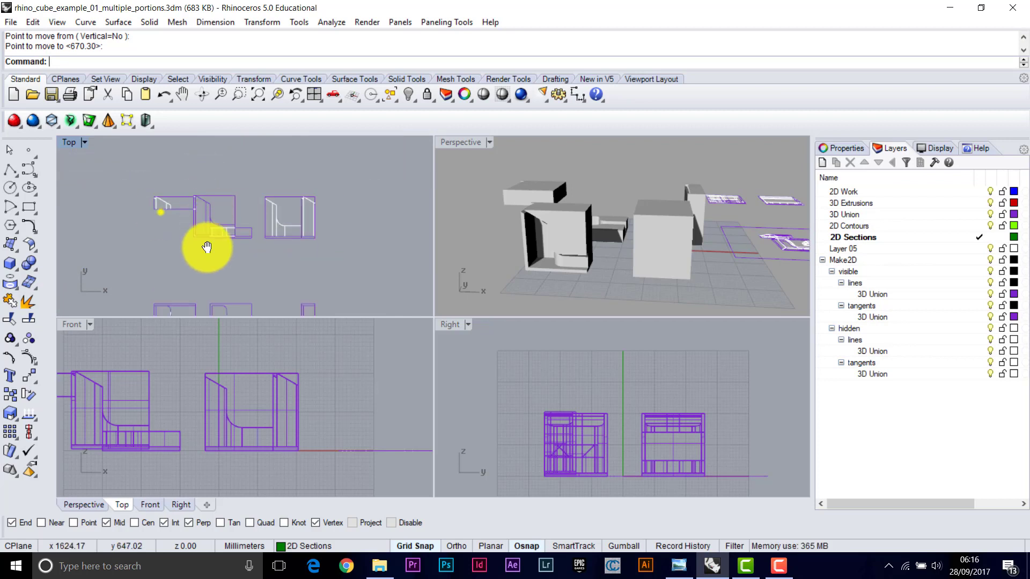
{"action": "right_click_drag", "start_coordinate": [207, 247], "coordinate": [239, 170]}
{"action": "right_click_drag", "start_coordinate": [214, 227], "coordinate": [243, 247]}
Delete all the generated 2D drawing curves, keeping only the solid vessel portions
{"action": "scroll", "coordinate": [201, 227], "scroll_direction": "down", "scroll_amount": 8}
{"action": "left_click_drag", "start_coordinate": [374, 149], "coordinate": [186, 269]}
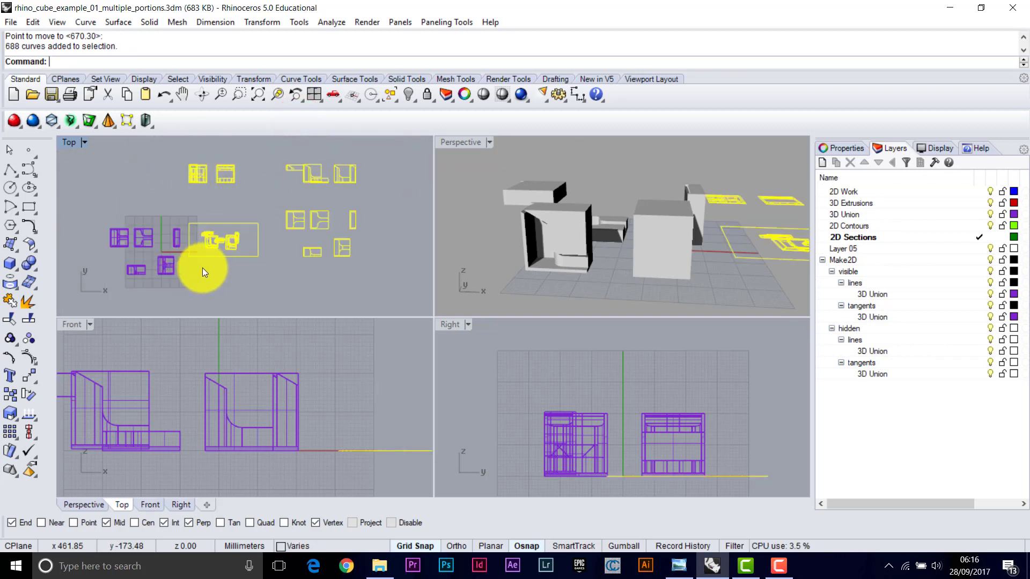
{"action": "key", "text": "Delete"}
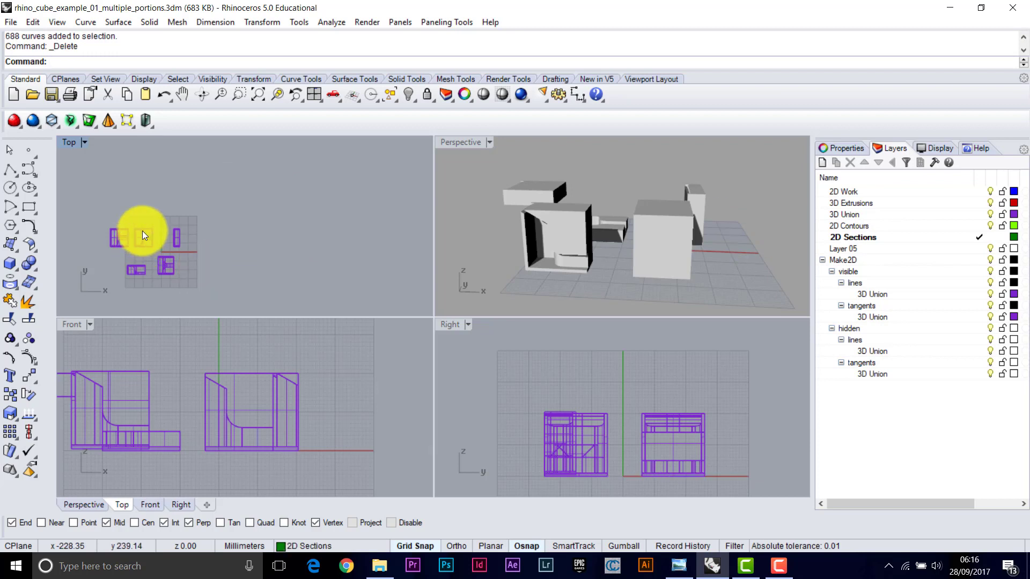
Move the raised flat vessel portion about 281 mm towards positive Y in the Top view, off the corner of the grid
{"action": "scroll", "coordinate": [95, 239], "scroll_direction": "up", "scroll_amount": 1}
{"action": "left_click", "coordinate": [117, 244]}
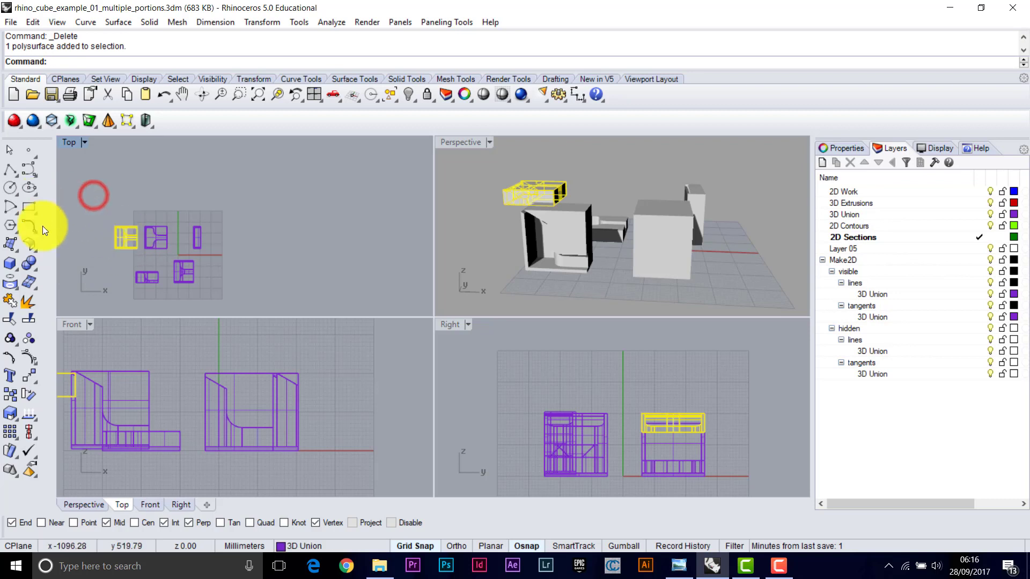
{"action": "left_click", "coordinate": [30, 378]}
{"action": "left_click", "coordinate": [224, 178]}
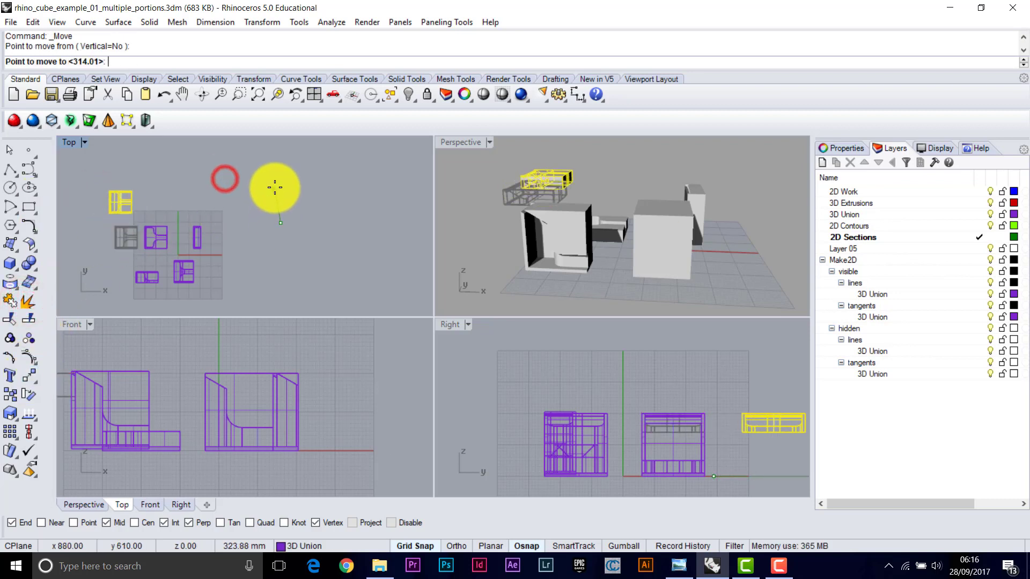
{"action": "left_click", "coordinate": [224, 153]}
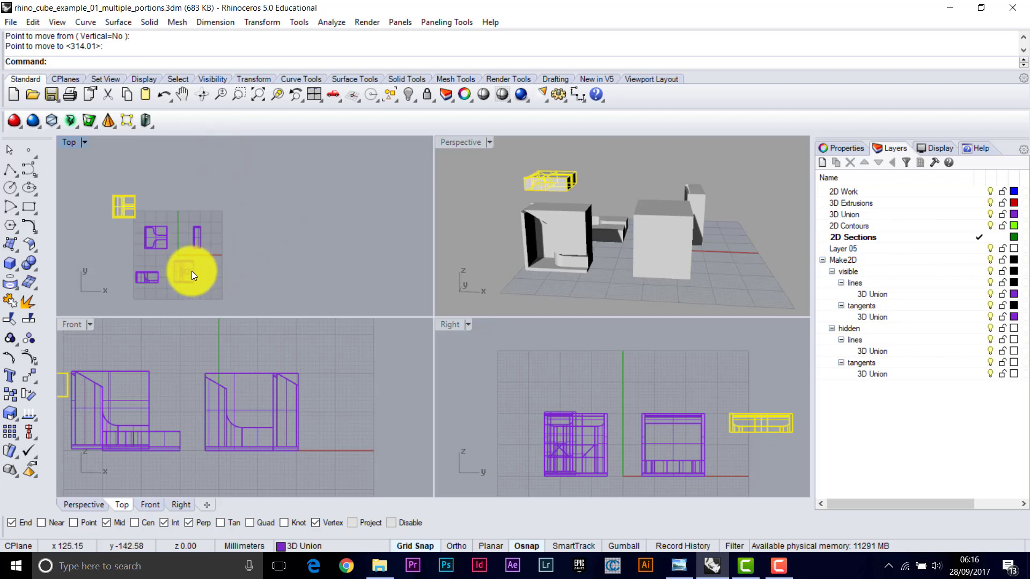
Move the large box-shaped portion below the X axis about 32 mm closer to the origin in the Top view
{"action": "left_click", "coordinate": [189, 270]}
{"action": "right_click", "coordinate": [248, 281]}
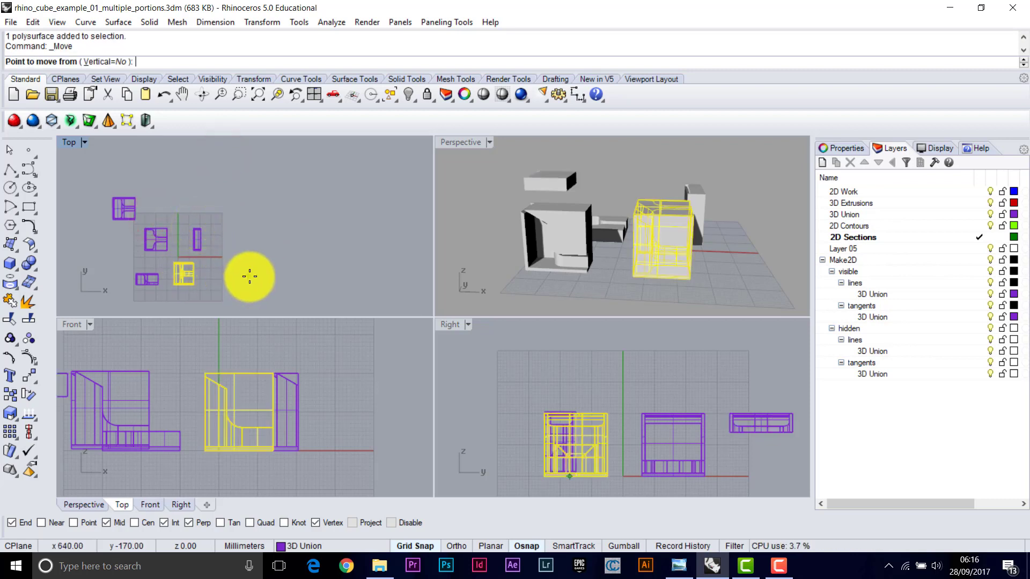
{"action": "left_click", "coordinate": [247, 280]}
{"action": "left_click", "coordinate": [247, 278]}
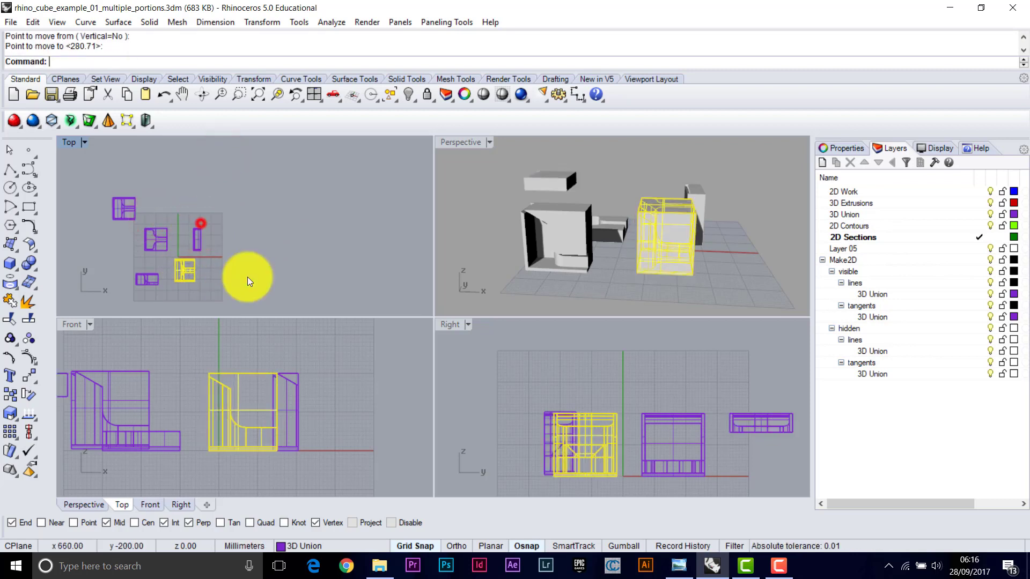
Move the narrow upright portion about 573 mm towards positive X and negative Y, diagonally beyond the large box-shaped portion
{"action": "left_click", "coordinate": [195, 247]}
{"action": "right_click", "coordinate": [232, 197]}
{"action": "left_click", "coordinate": [230, 194]}
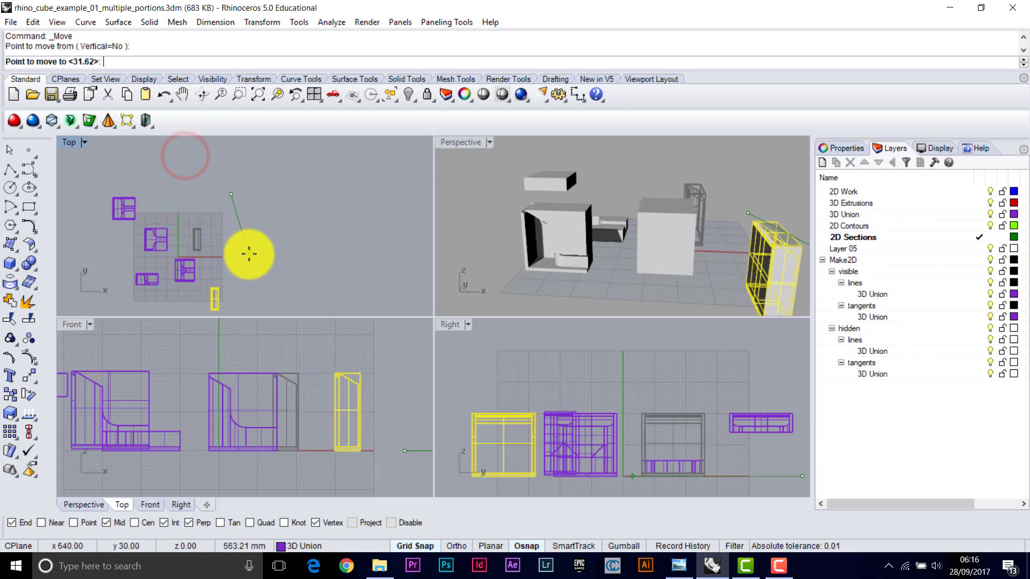
{"action": "left_click", "coordinate": [249, 254]}
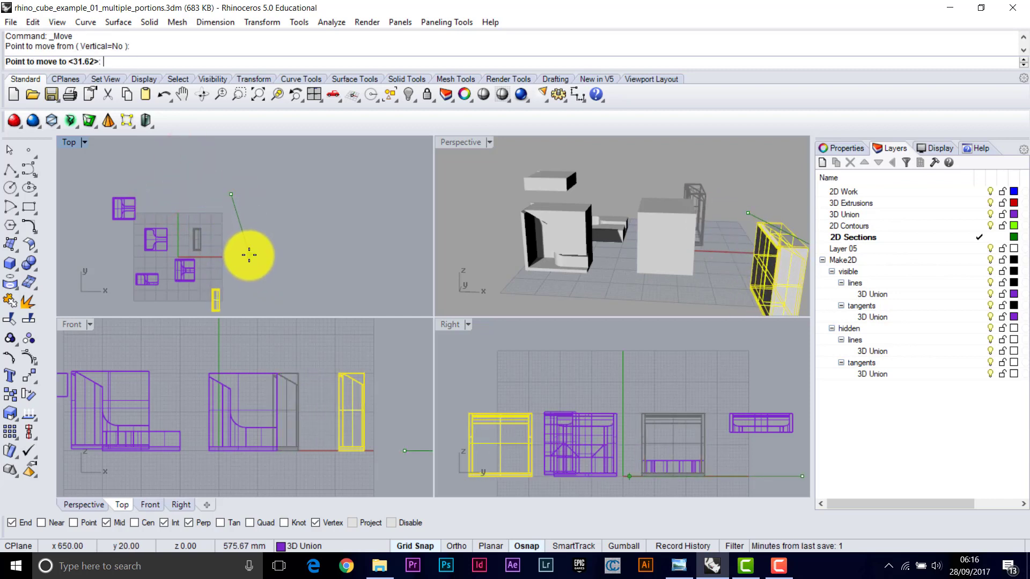
{"action": "left_click", "coordinate": [200, 205]}
Move the remaining open portion about 1002 mm diagonally past the narrow one, completing the staggered row, and check its spacing in the Right view
{"action": "left_click", "coordinate": [121, 227]}
{"action": "right_click", "coordinate": [132, 161]}
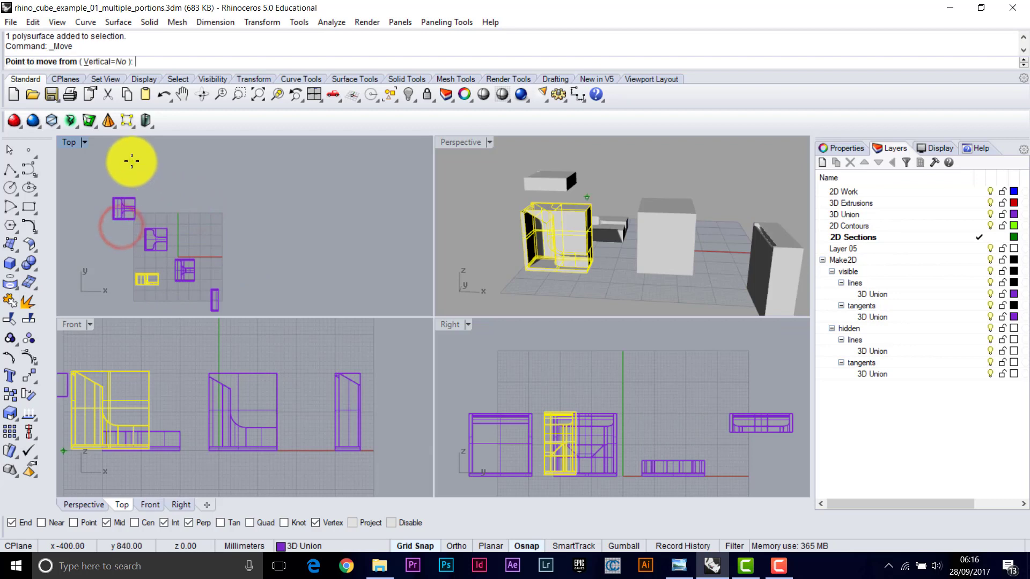
{"action": "left_click", "coordinate": [130, 161]}
{"action": "right_click_drag", "start_coordinate": [224, 213], "coordinate": [192, 158]}
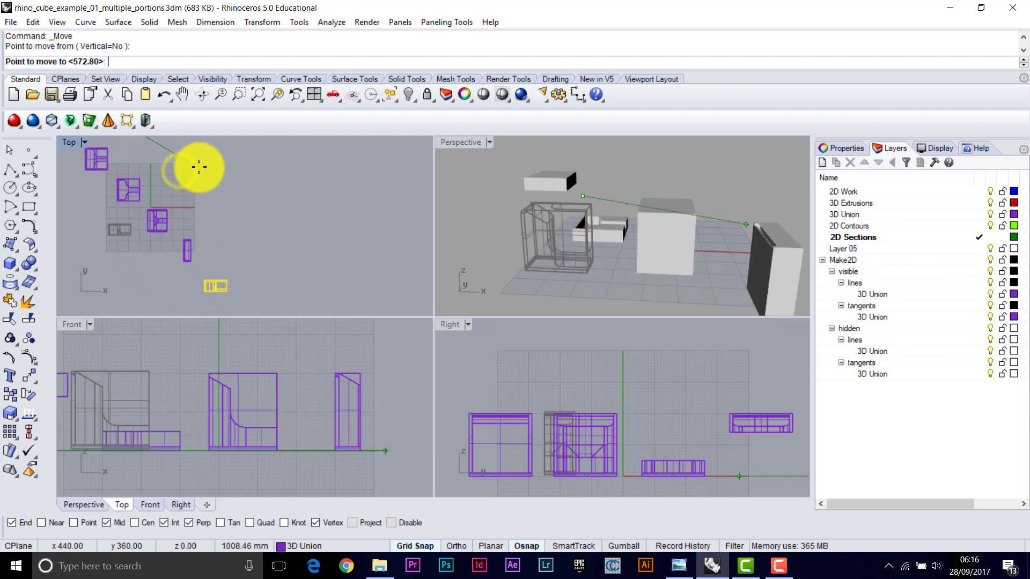
{"action": "left_click", "coordinate": [201, 164]}
{"action": "right_click_drag", "start_coordinate": [233, 218], "coordinate": [282, 227]}
{"action": "scroll", "coordinate": [257, 223], "scroll_direction": "down", "scroll_amount": 2}
{"action": "scroll", "coordinate": [278, 229], "scroll_direction": "up", "scroll_amount": 2}
{"action": "right_click_drag", "start_coordinate": [210, 182], "coordinate": [234, 182]}
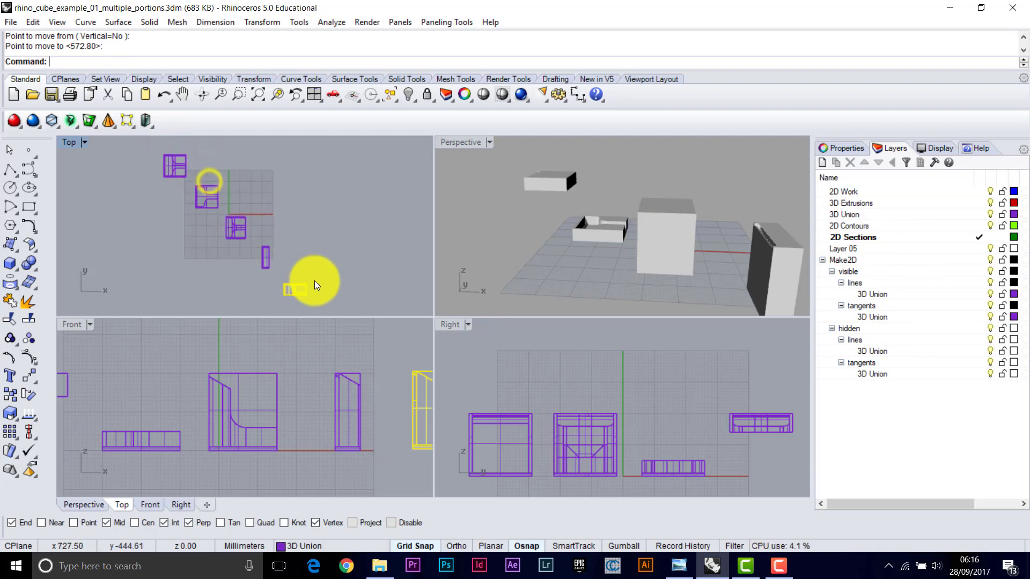
{"action": "left_click", "coordinate": [258, 246]}
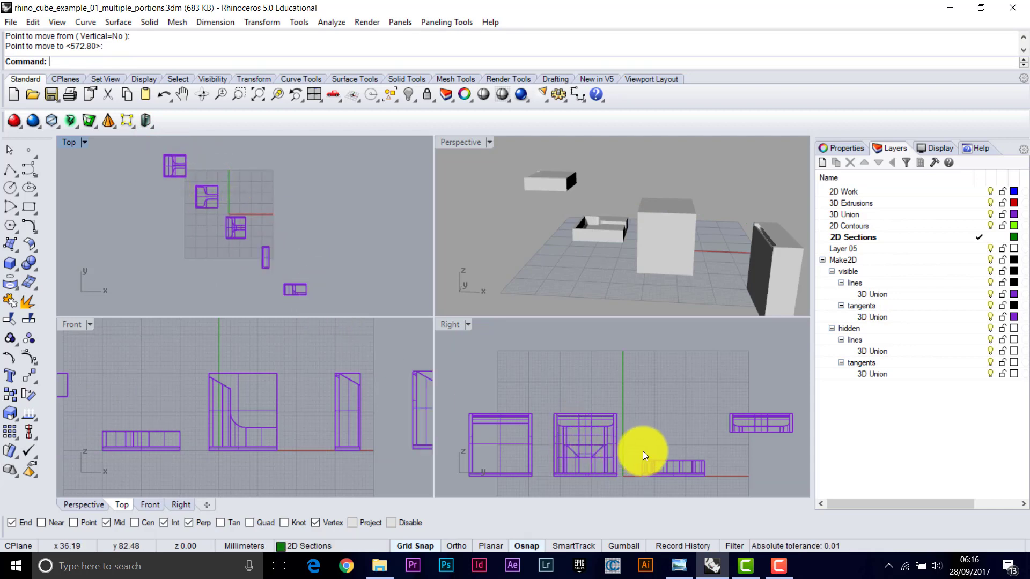
{"action": "scroll", "coordinate": [671, 455], "scroll_direction": "down", "scroll_amount": 2}
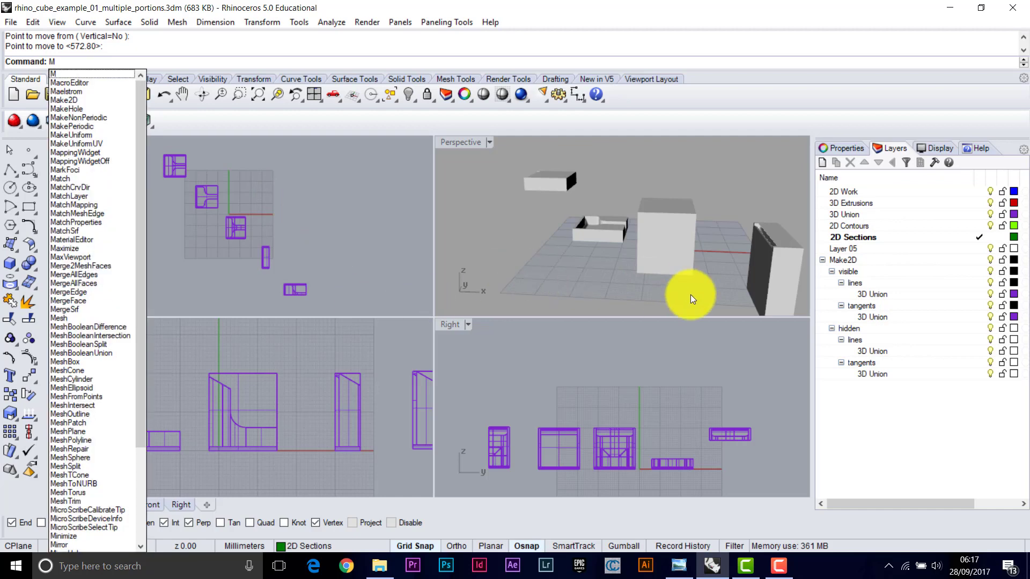
Delete the Make2D layer together with all its visible and hidden sublayers
{"action": "left_click", "coordinate": [845, 260]}
{"action": "left_click", "coordinate": [875, 378], "text": "shift"}
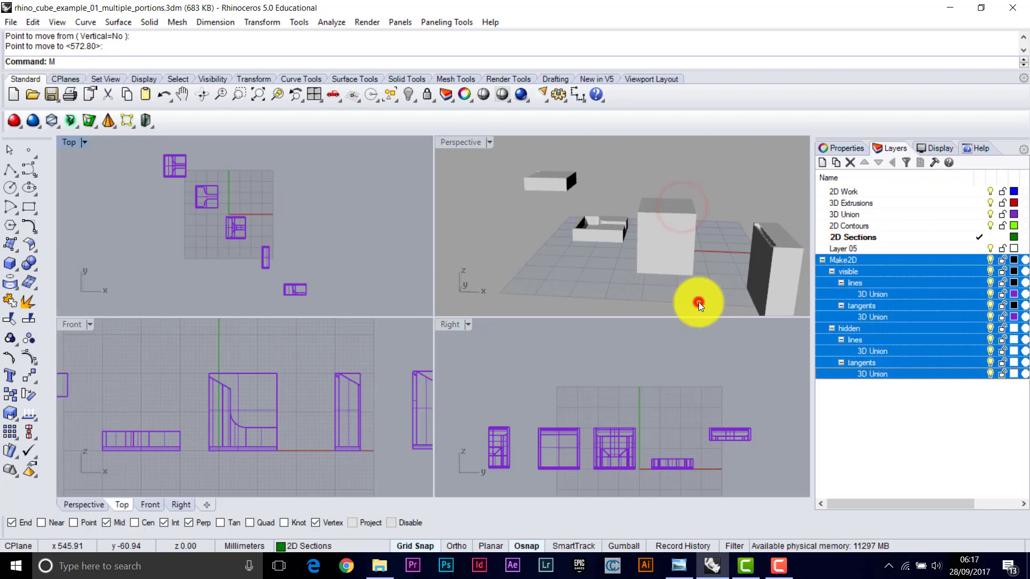
{"action": "right_click", "coordinate": [846, 259]}
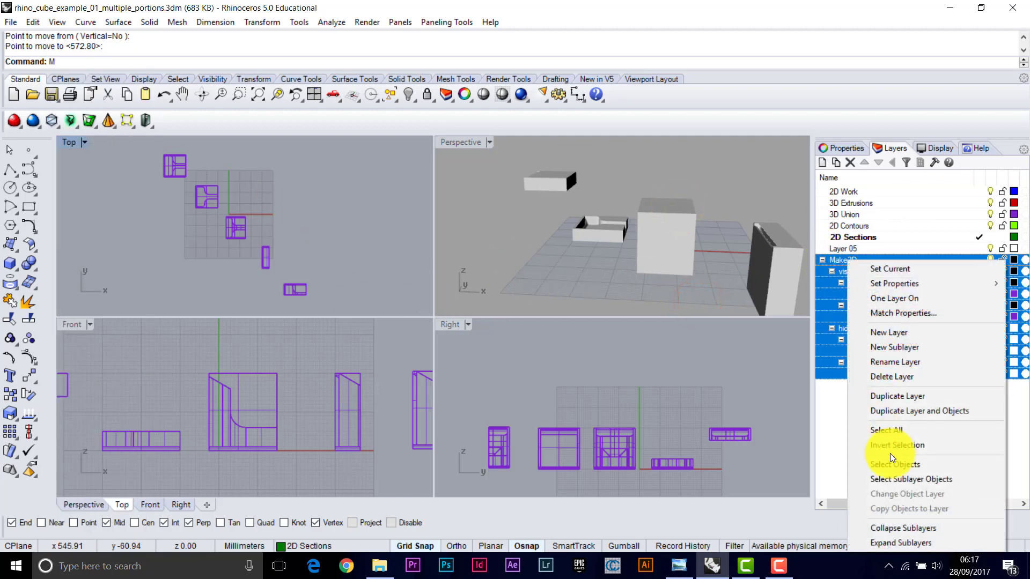
{"action": "left_click", "coordinate": [892, 377]}
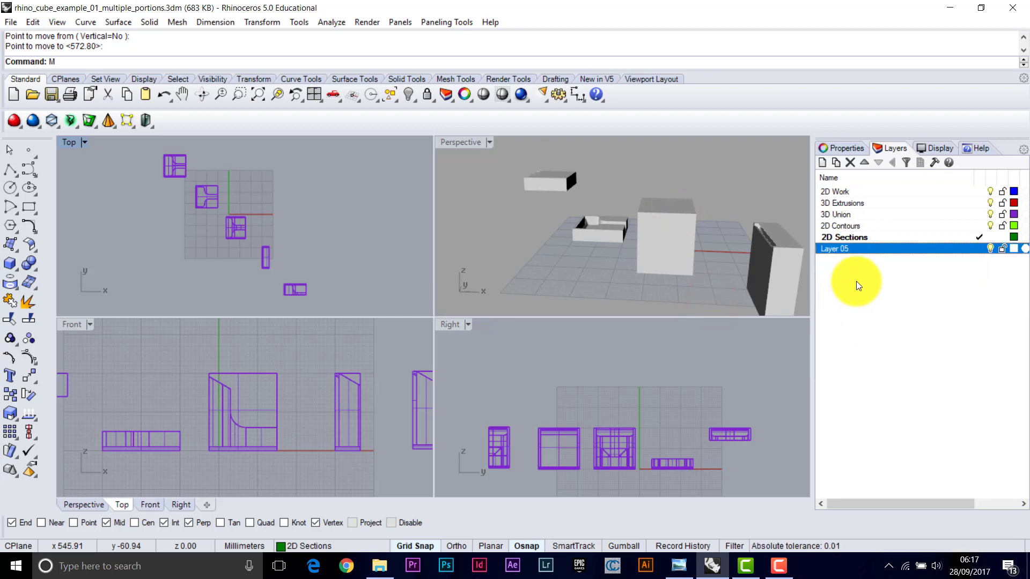
{"action": "left_click", "coordinate": [690, 222]}
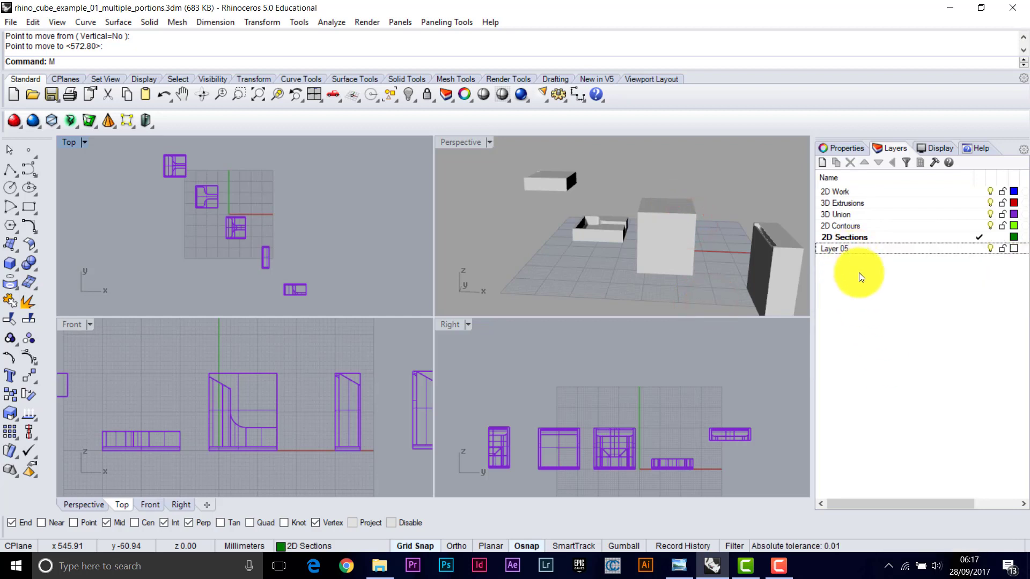
Make 2D drawings of all five staggered portions in the 4 View (Europe) layout, with tangent edges, hidden lines and viewport rectangle, without maintaining source layers
{"action": "left_click", "coordinate": [267, 246]}
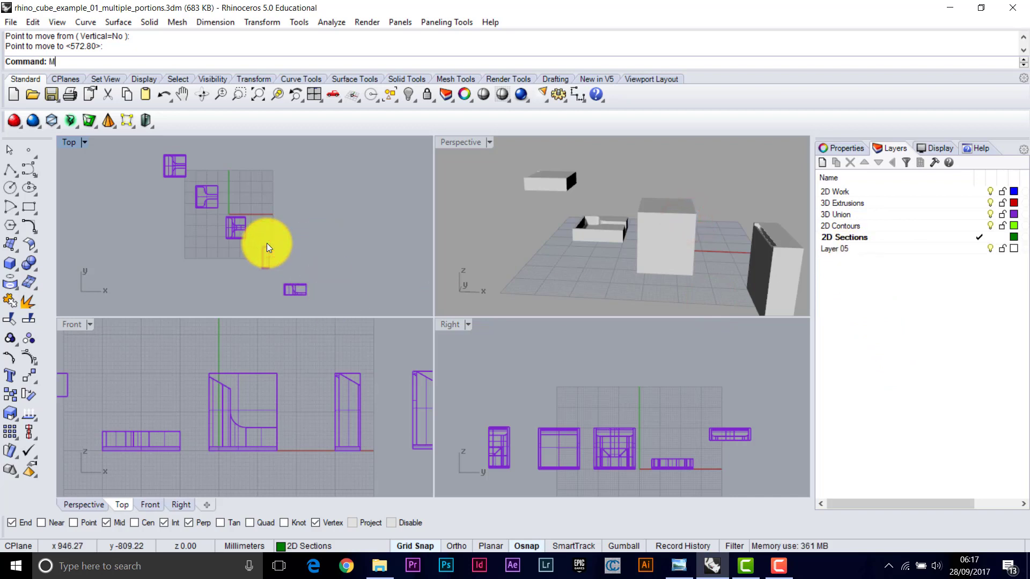
{"action": "type", "text": "Make2D"}
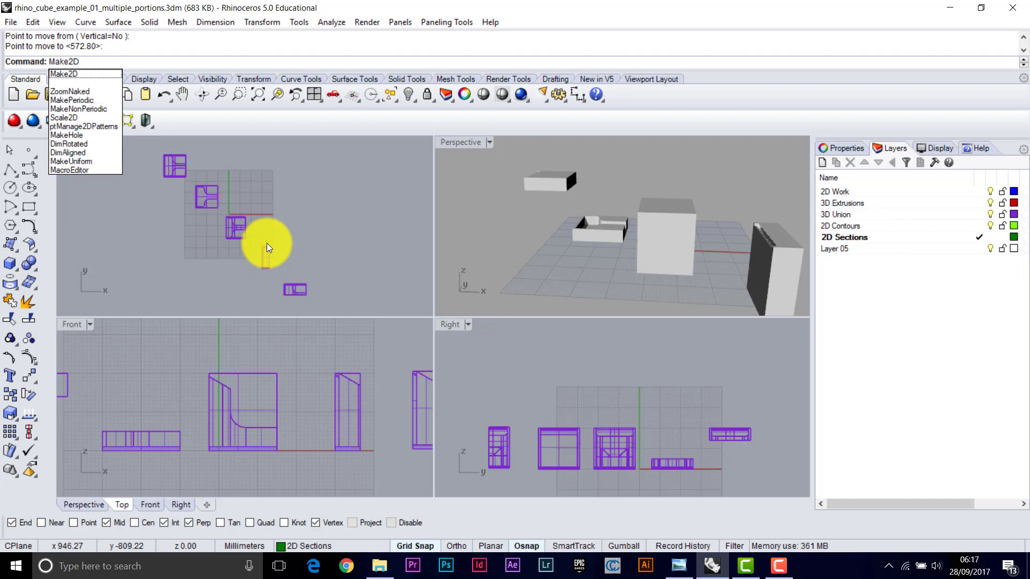
{"action": "key", "text": "Return"}
{"action": "left_click_drag", "start_coordinate": [321, 306], "coordinate": [117, 118]}
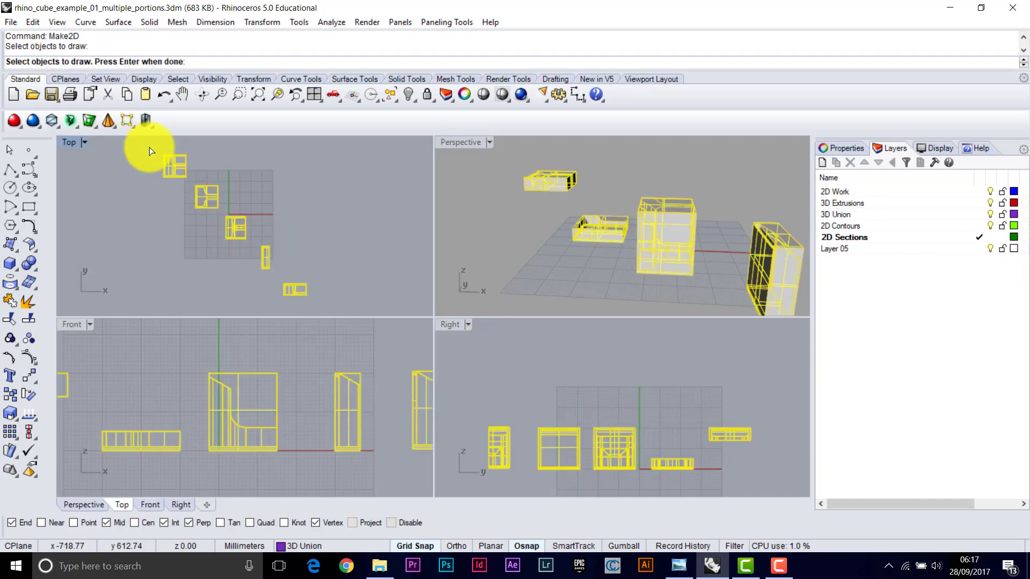
{"action": "key", "text": "Return"}
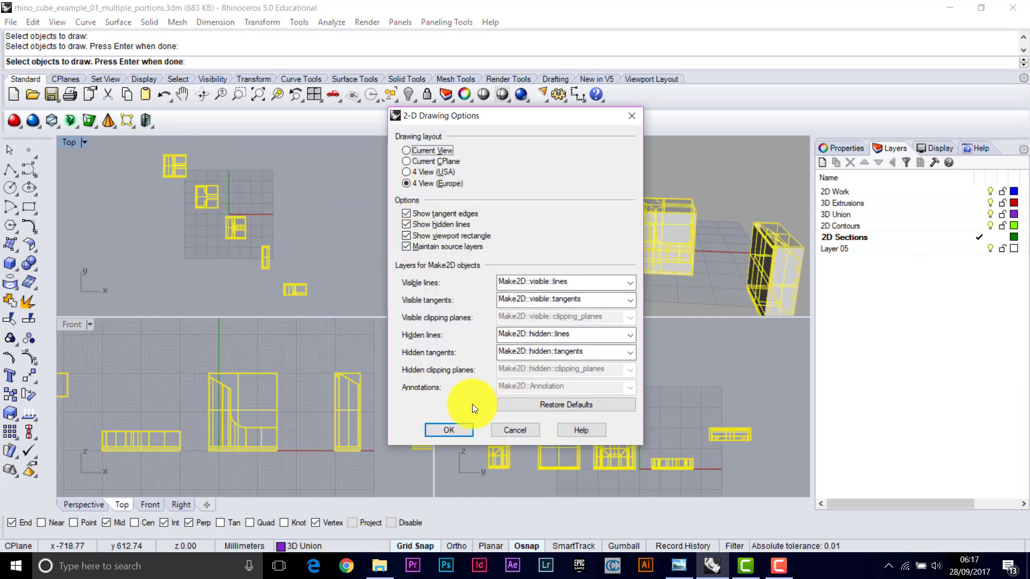
{"action": "left_click", "coordinate": [406, 247]}
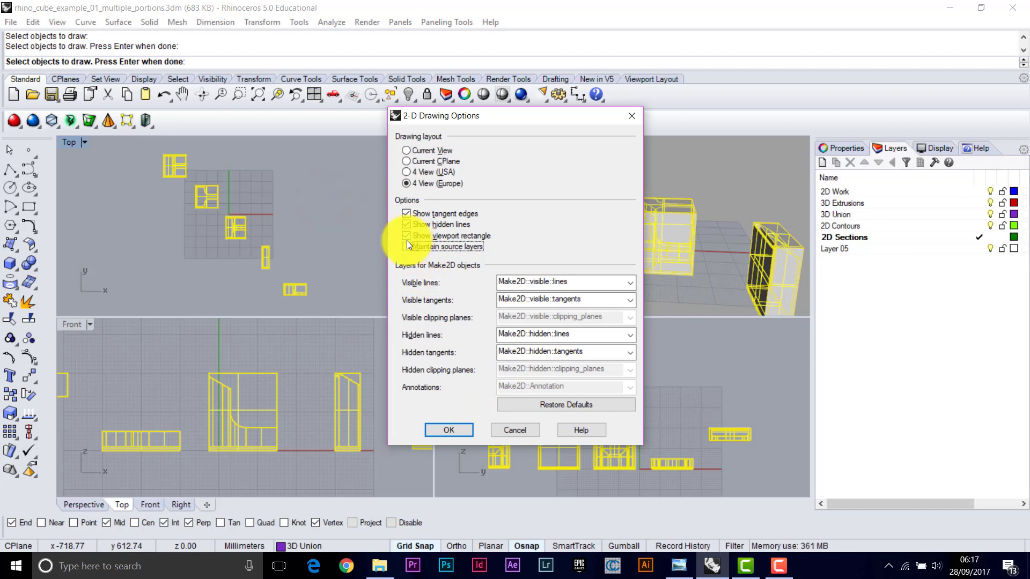
{"action": "left_click", "coordinate": [455, 430]}
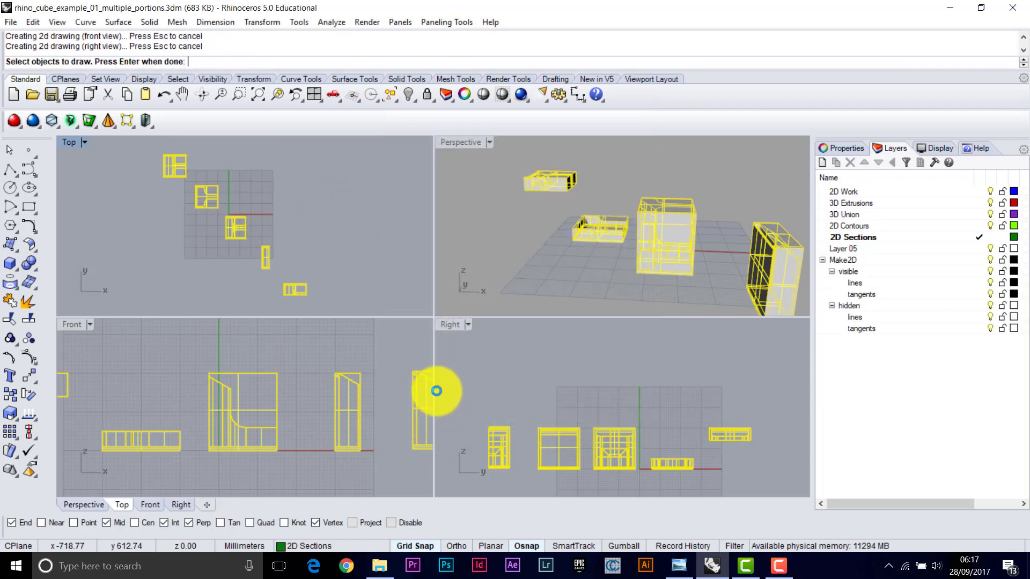
Move the newly made 2D drawings diagonally towards positive X and negative Y, clear of the staggered solid portions, and deselect them
{"action": "scroll", "coordinate": [327, 232], "scroll_direction": "down", "scroll_amount": 5}
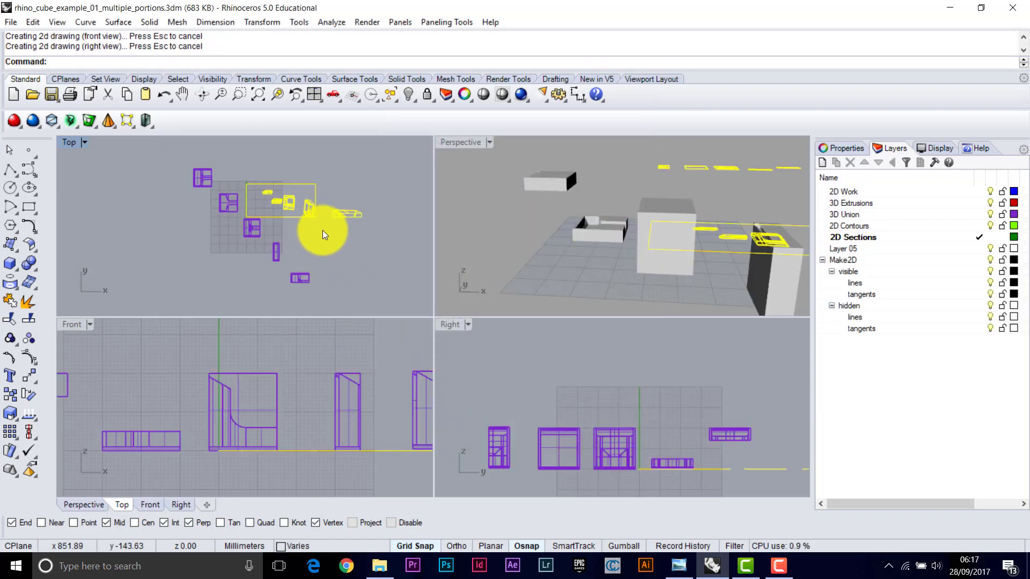
{"action": "right_click_drag", "start_coordinate": [249, 280], "coordinate": [213, 290]}
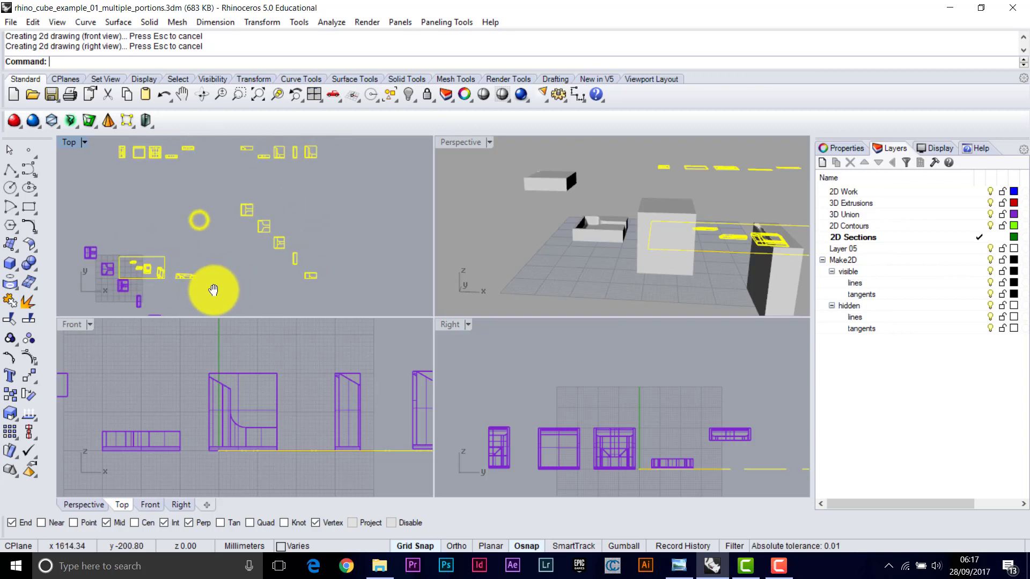
{"action": "scroll", "coordinate": [221, 288], "scroll_direction": "down", "scroll_amount": 6}
{"action": "scroll", "coordinate": [235, 289], "scroll_direction": "up", "scroll_amount": 4}
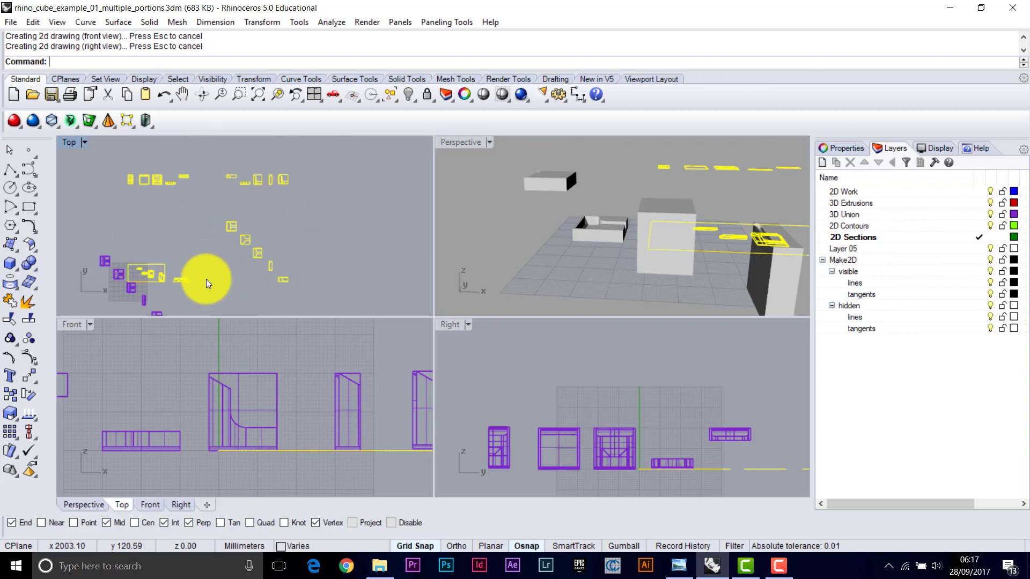
{"action": "left_click", "coordinate": [29, 383]}
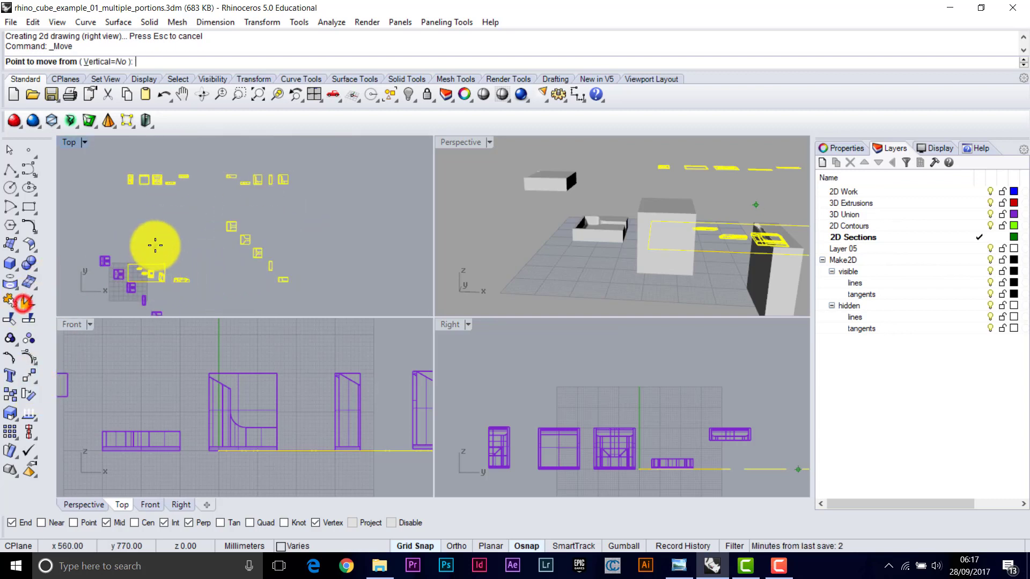
{"action": "left_click", "coordinate": [92, 228]}
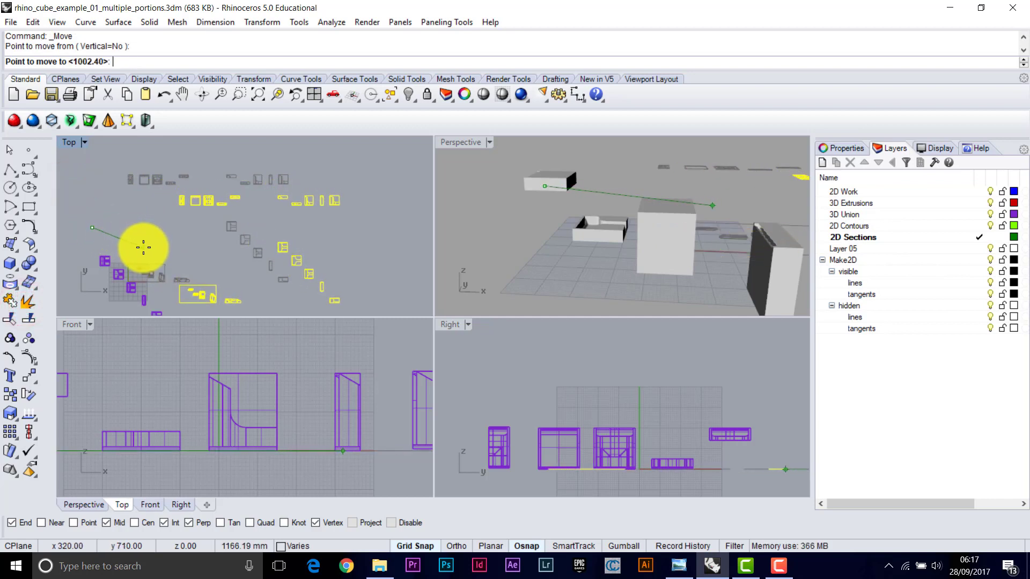
{"action": "left_click", "coordinate": [149, 248]}
{"action": "scroll", "coordinate": [266, 226], "scroll_direction": "up", "scroll_amount": 5}
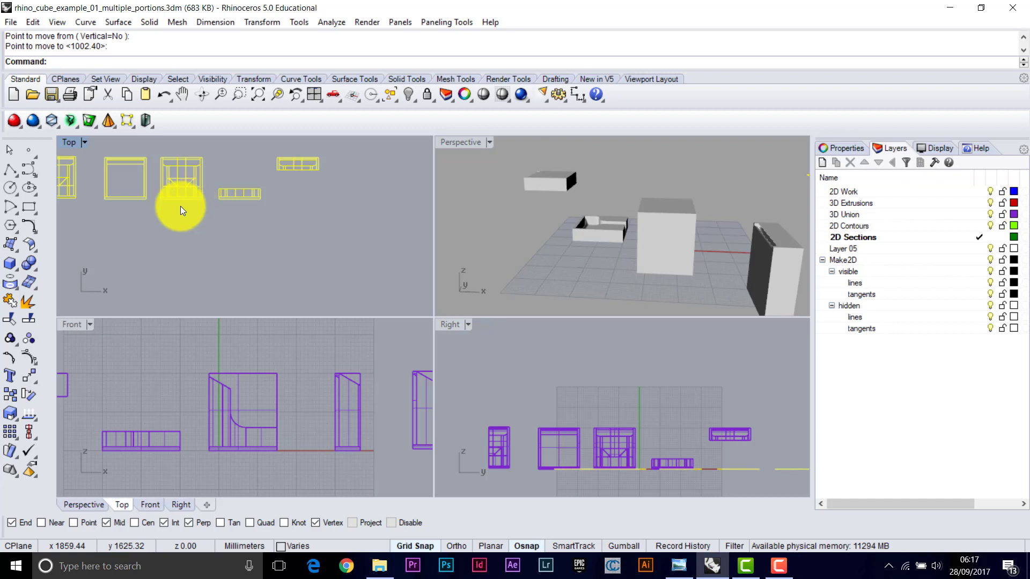
{"action": "scroll", "coordinate": [161, 210], "scroll_direction": "down", "scroll_amount": 2}
{"action": "left_click", "coordinate": [150, 186]}
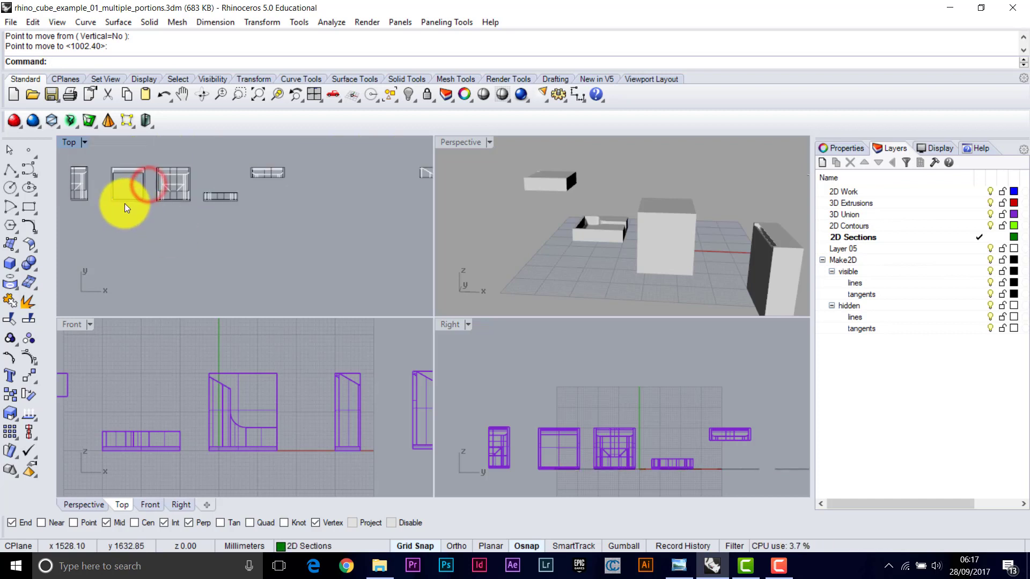
Examine the side-elevation 2D drawings of the portions, checking the hidden and visible lines and the spacing between them
{"action": "scroll", "coordinate": [108, 209], "scroll_direction": "up", "scroll_amount": 6}
{"action": "right_click_drag", "start_coordinate": [110, 213], "coordinate": [204, 203]}
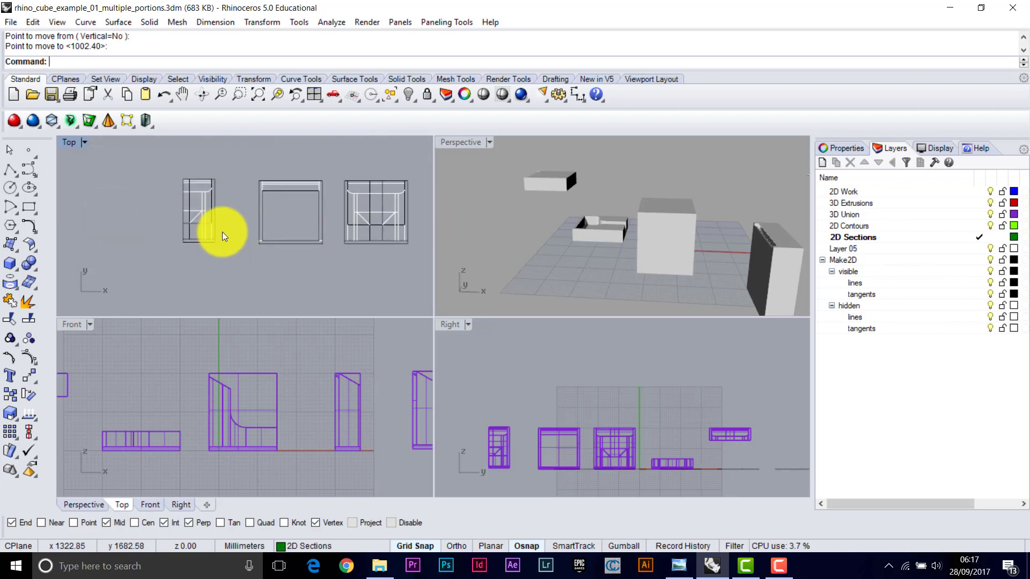
{"action": "scroll", "coordinate": [203, 220], "scroll_direction": "up", "scroll_amount": 5}
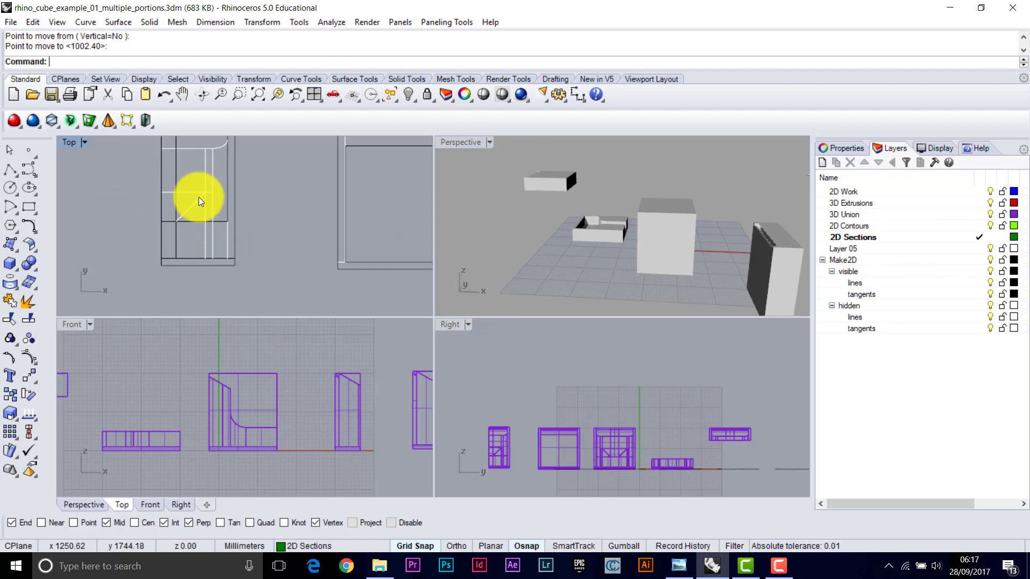
{"action": "scroll", "coordinate": [199, 198], "scroll_direction": "down", "scroll_amount": 10}
{"action": "right_click_drag", "start_coordinate": [328, 240], "coordinate": [188, 228]}
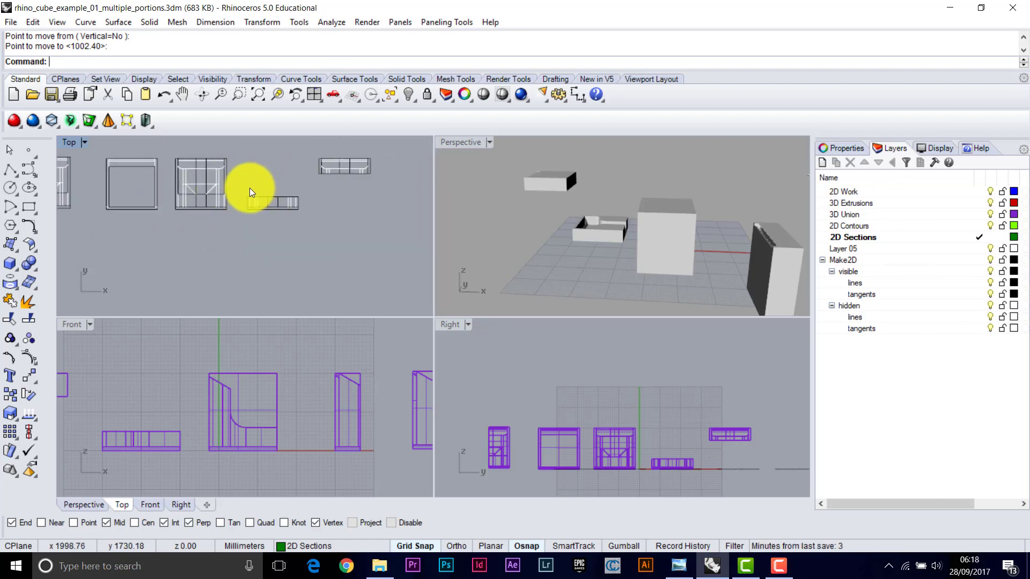
{"action": "right_click_drag", "start_coordinate": [237, 205], "coordinate": [256, 175]}
{"action": "right_click_drag", "start_coordinate": [285, 262], "coordinate": [322, 209]}
Inspect the perspective 2D drawings of the portions up close, and delete them together with their viewport rectangle
{"action": "right_click_drag", "start_coordinate": [199, 241], "coordinate": [278, 220]}
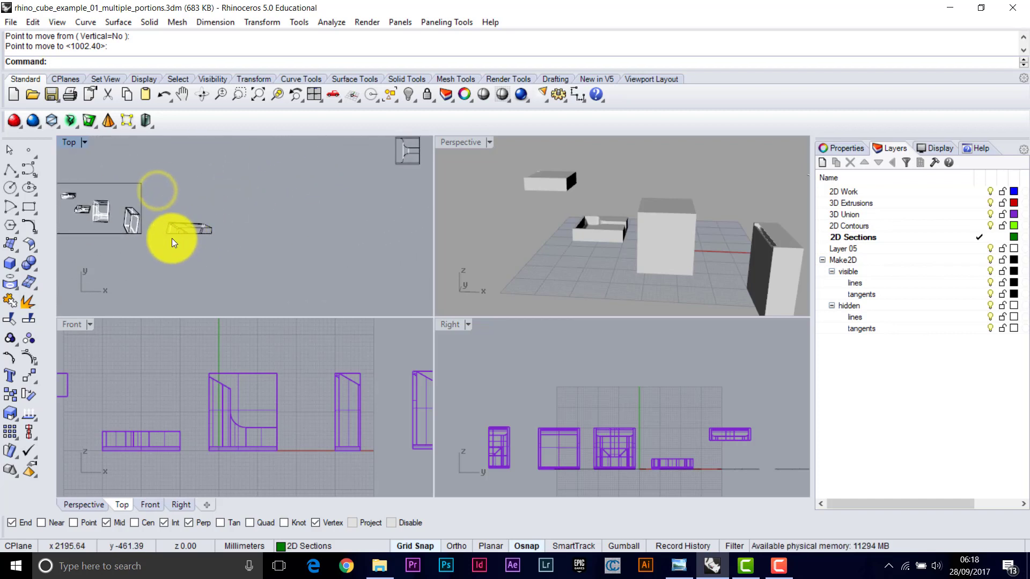
{"action": "scroll", "coordinate": [174, 236], "scroll_direction": "up", "scroll_amount": 5}
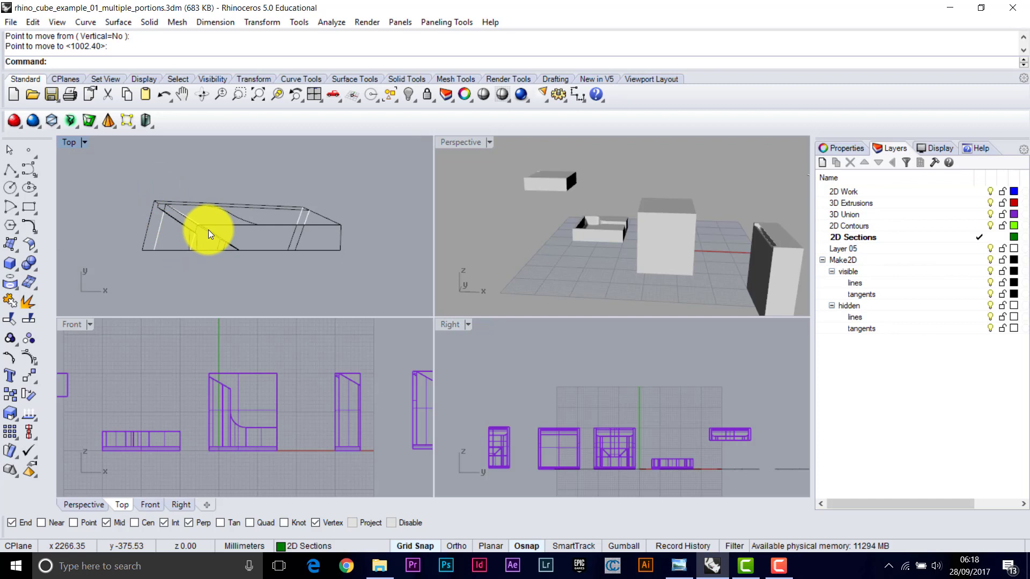
{"action": "scroll", "coordinate": [209, 234], "scroll_direction": "down", "scroll_amount": 15}
{"action": "right_click_drag", "start_coordinate": [127, 188], "coordinate": [269, 250]}
{"action": "scroll", "coordinate": [200, 229], "scroll_direction": "up", "scroll_amount": 8}
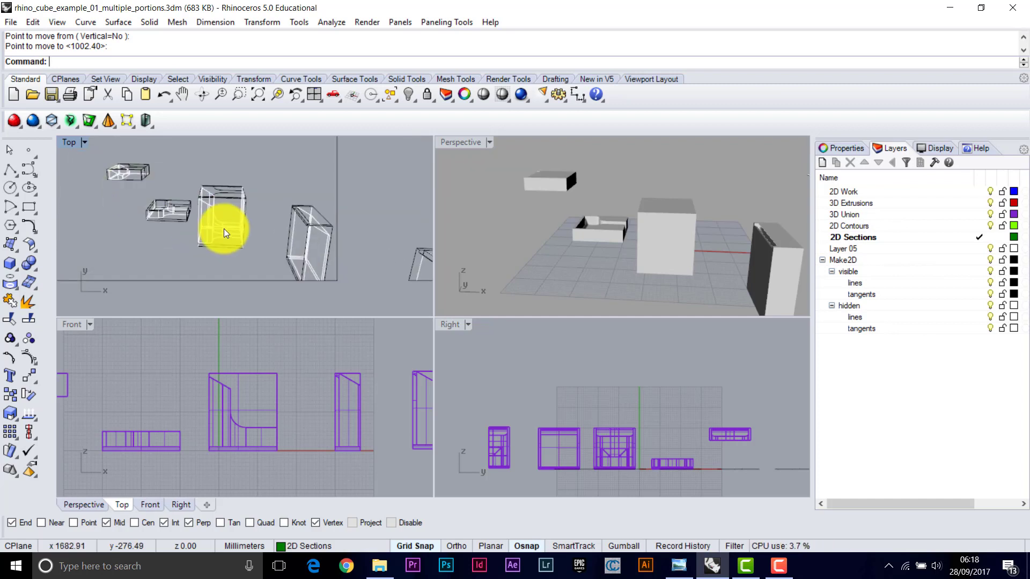
{"action": "scroll", "coordinate": [223, 234], "scroll_direction": "down", "scroll_amount": 8}
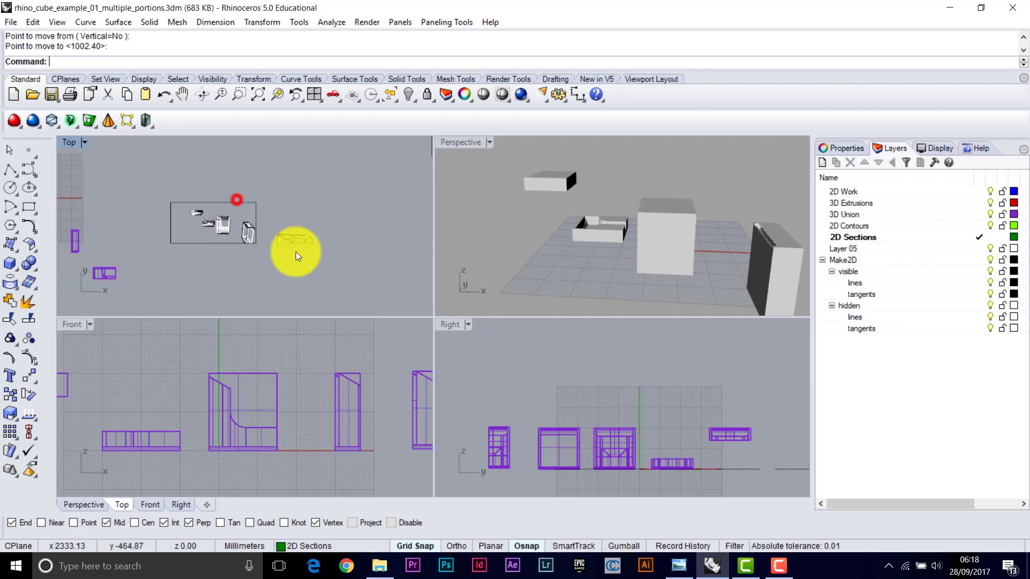
{"action": "left_click_drag", "start_coordinate": [298, 256], "coordinate": [153, 187]}
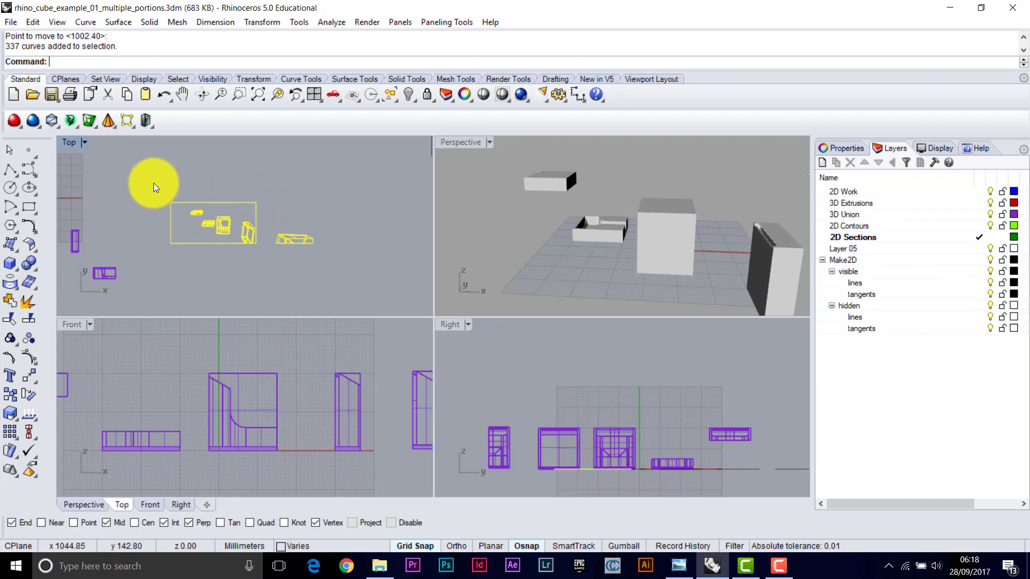
{"action": "key", "text": "Delete"}
Examine the plan and front-elevation 2D drawings of the five portions for their section lines, alignment and separation
{"action": "scroll", "coordinate": [200, 208], "scroll_direction": "down", "scroll_amount": 6}
{"action": "right_click_drag", "start_coordinate": [214, 177], "coordinate": [233, 262]}
{"action": "scroll", "coordinate": [270, 250], "scroll_direction": "up", "scroll_amount": 6}
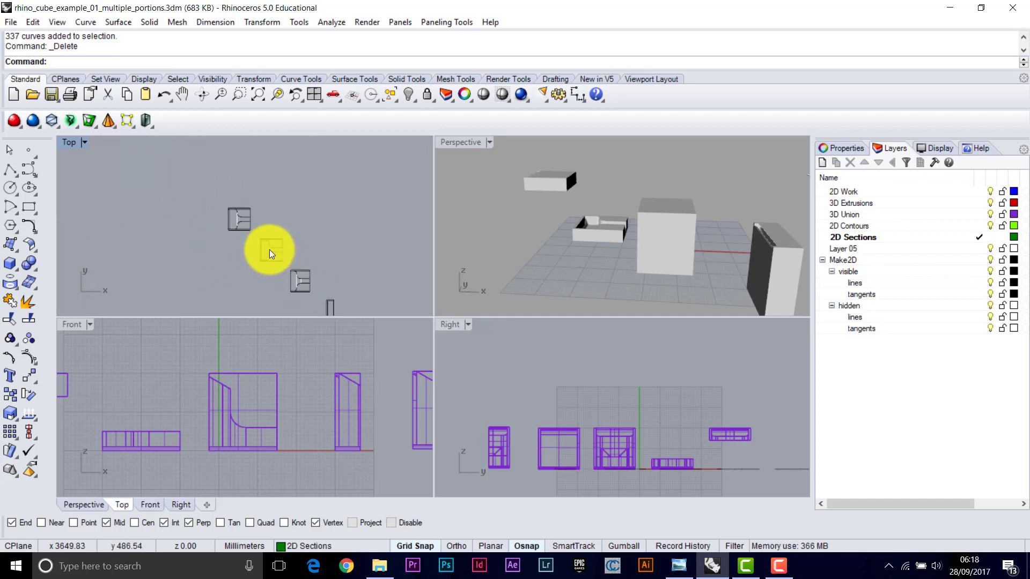
{"action": "scroll", "coordinate": [250, 192], "scroll_direction": "down", "scroll_amount": 6}
{"action": "right_click_drag", "start_coordinate": [253, 190], "coordinate": [252, 253]}
{"action": "scroll", "coordinate": [271, 198], "scroll_direction": "up", "scroll_amount": 4}
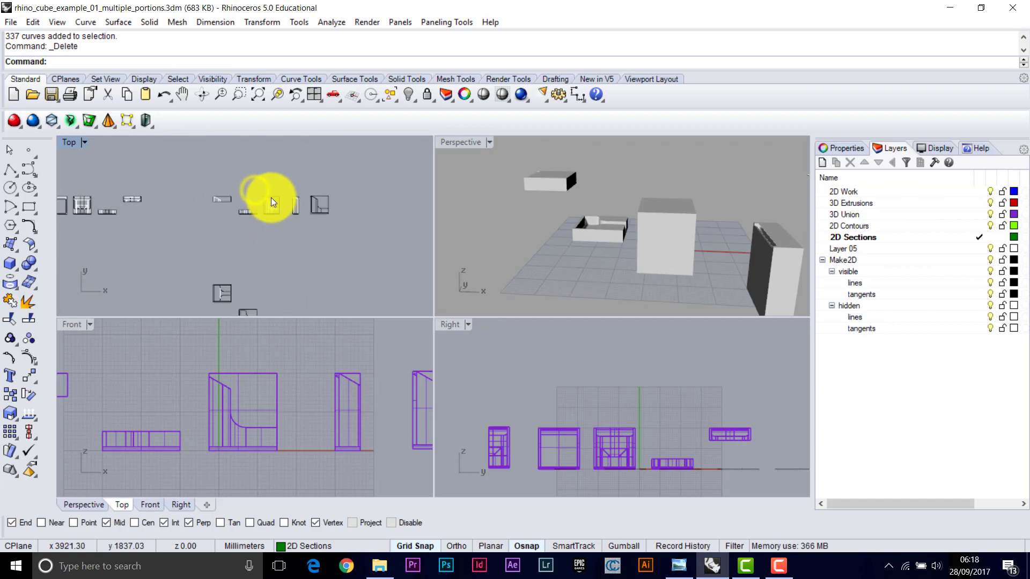
{"action": "scroll", "coordinate": [271, 203], "scroll_direction": "up", "scroll_amount": 3}
{"action": "scroll", "coordinate": [271, 208], "scroll_direction": "up", "scroll_amount": 3}
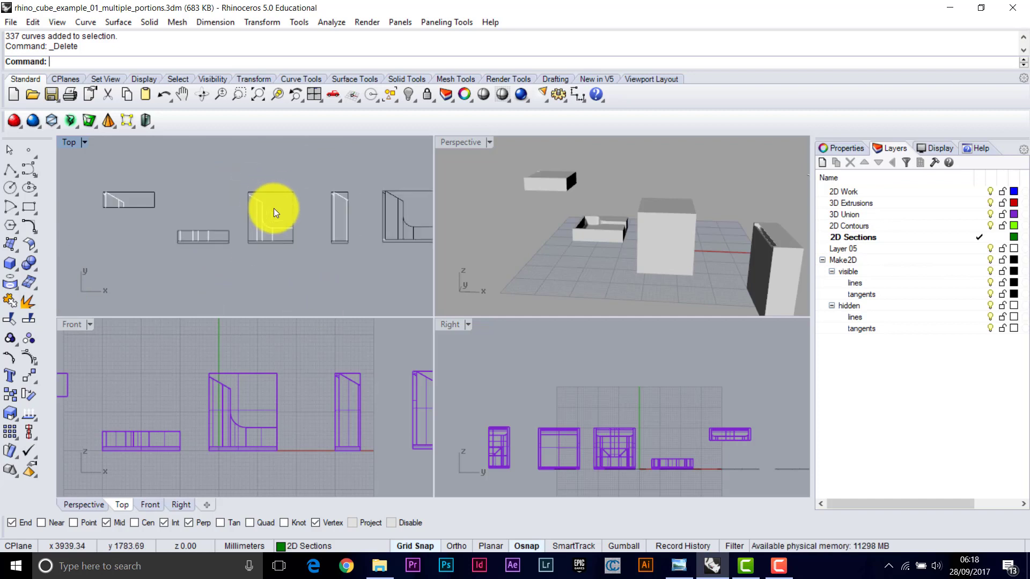
{"action": "right_click_drag", "start_coordinate": [231, 203], "coordinate": [136, 207]}
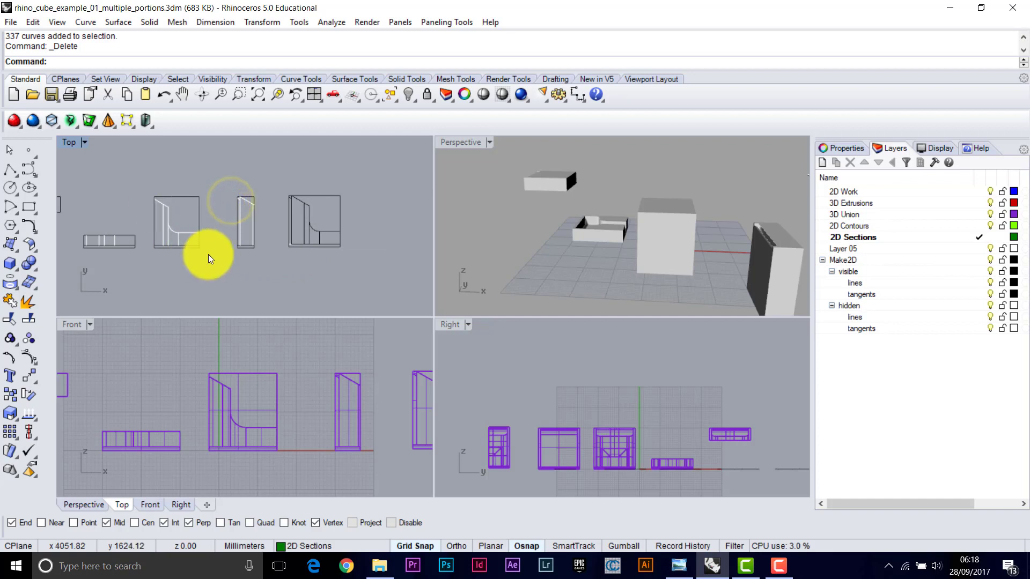
{"action": "scroll", "coordinate": [204, 256], "scroll_direction": "down", "scroll_amount": 6}
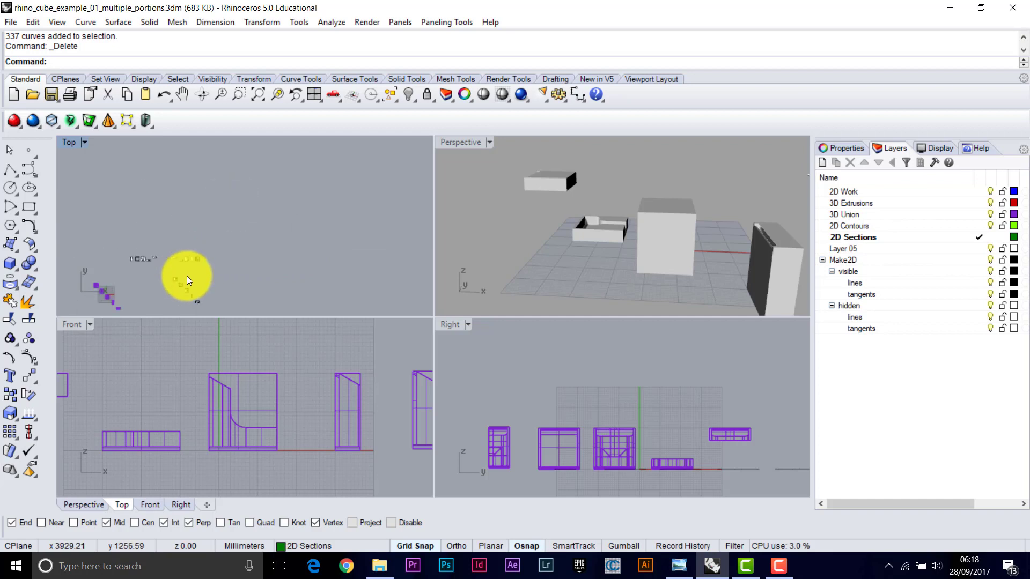
{"action": "right_click_drag", "start_coordinate": [184, 278], "coordinate": [221, 231]}
{"action": "scroll", "coordinate": [194, 241], "scroll_direction": "up", "scroll_amount": 3}
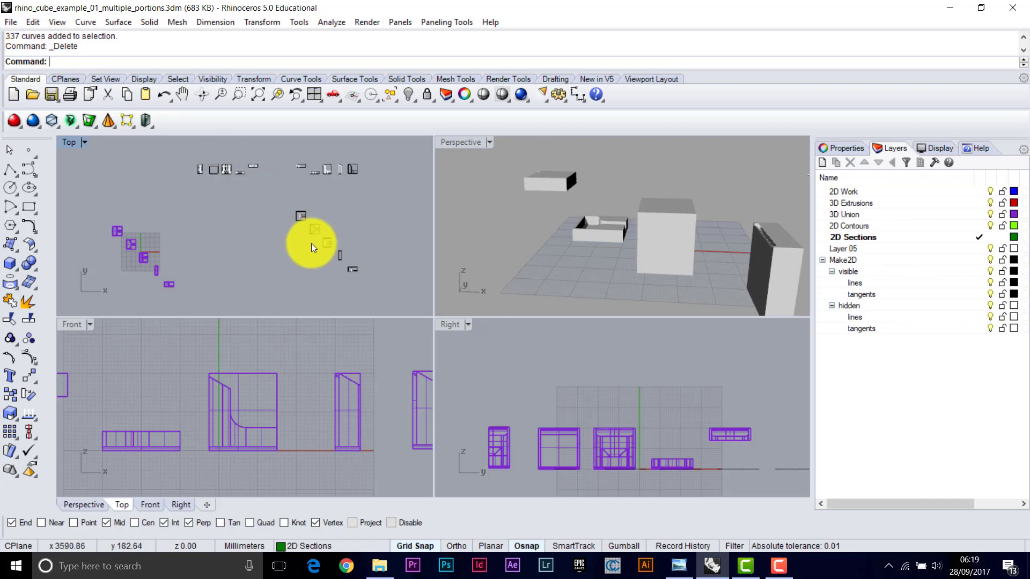
Save the model as a new file named rhino_cube_example_01_multiple_portions_made_2d.3dm in the vessel_space_solid_modeling folder
{"action": "left_click", "coordinate": [11, 23]}
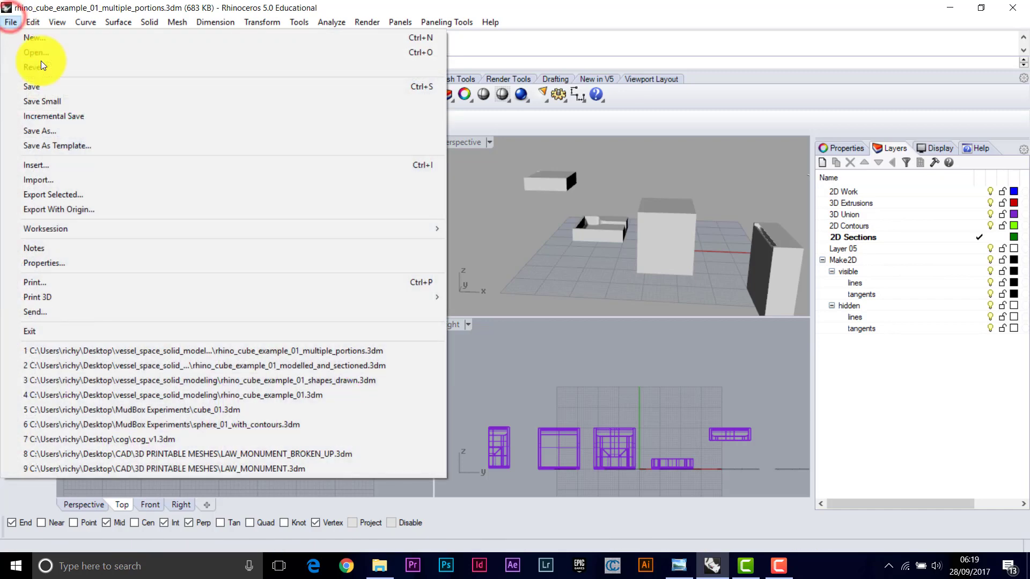
{"action": "left_click", "coordinate": [41, 135]}
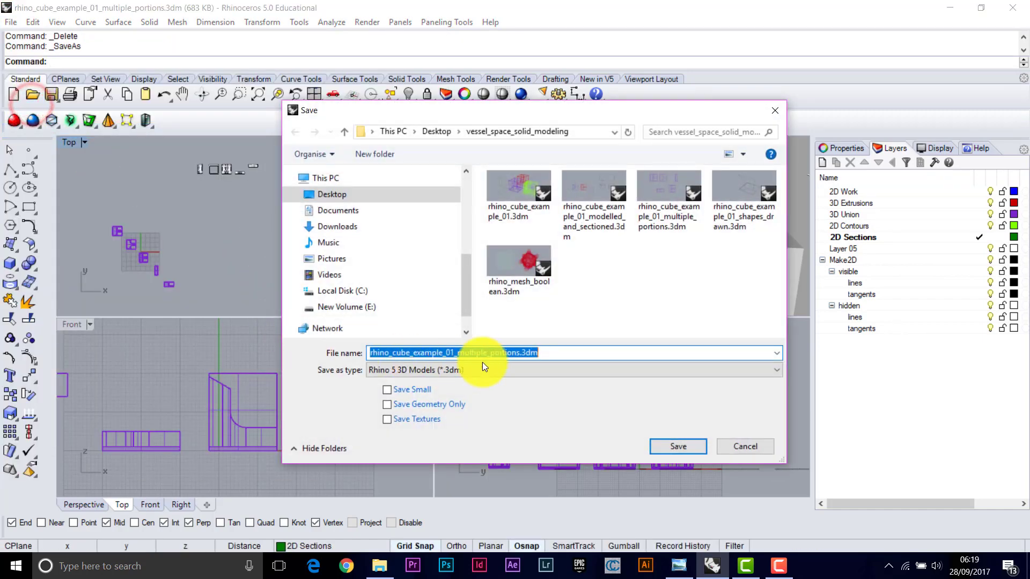
{"action": "left_click", "coordinate": [524, 353]}
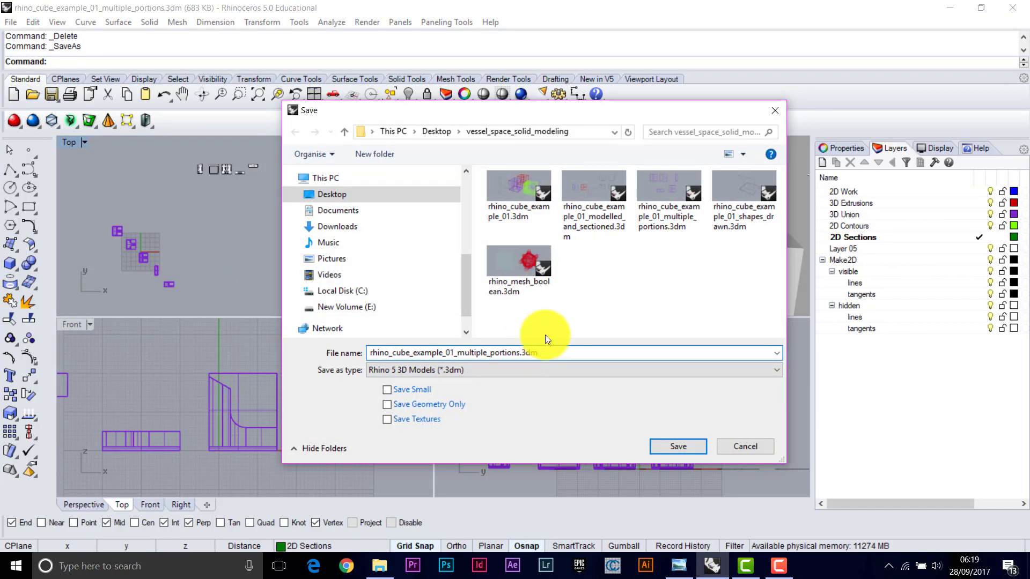
{"action": "type", "text": "_made_2d"}
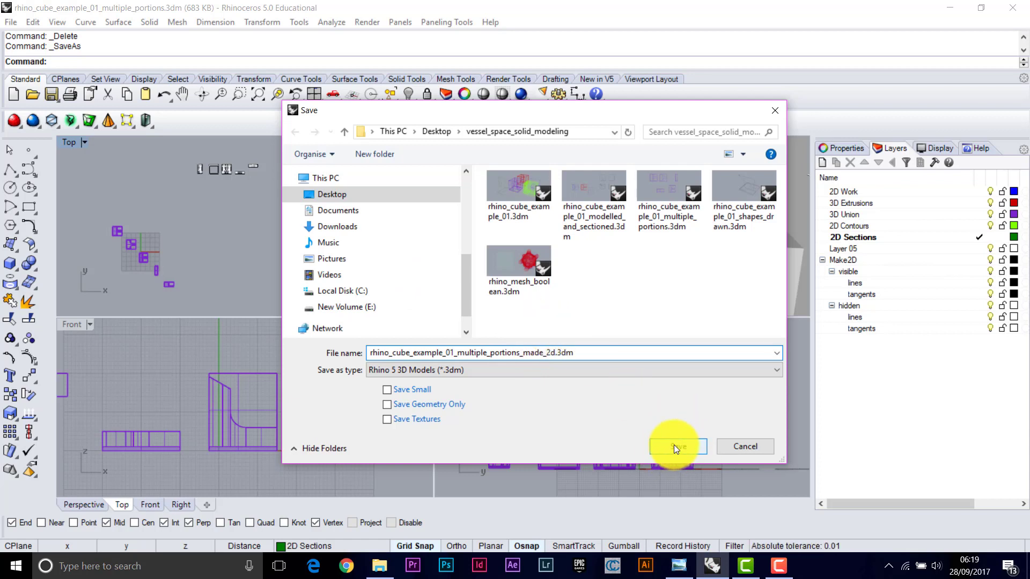
{"action": "left_click", "coordinate": [674, 448]}
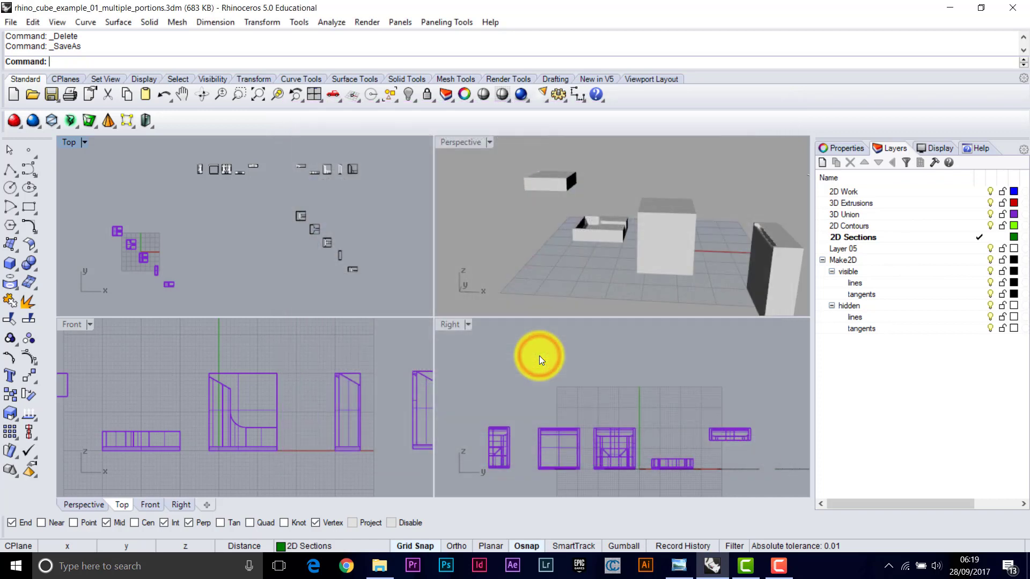
Open the recent file rhino_cube_example_01_shapes_drawn.3dm
{"action": "left_click", "coordinate": [10, 22]}
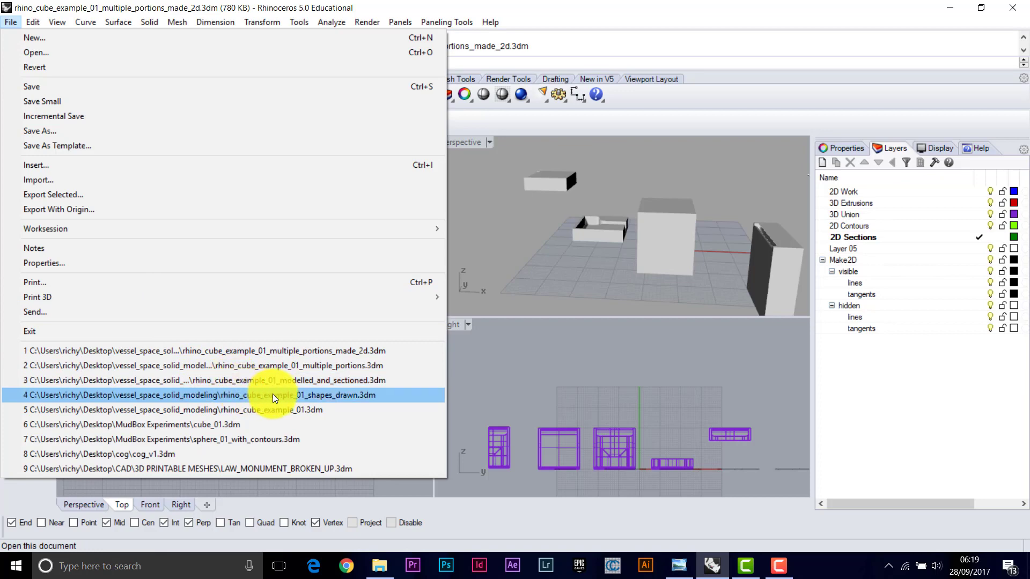
{"action": "left_click", "coordinate": [248, 397]}
{"action": "left_click", "coordinate": [210, 317]}
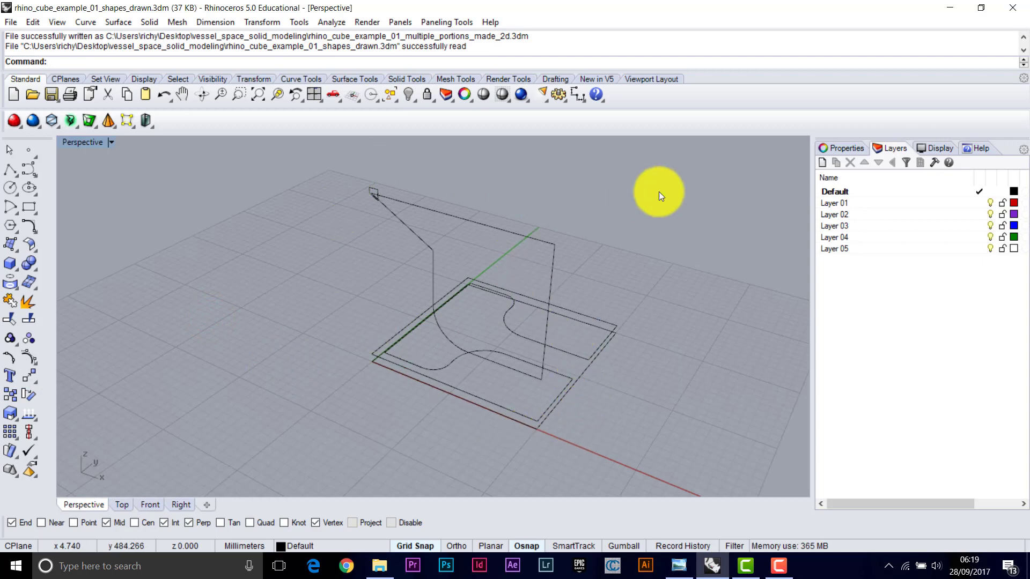
Export all the drawn curves to the Desktop as an AutoCAD Drawing (*.dwg) named curves, using the Default export scheme
{"action": "left_click_drag", "start_coordinate": [655, 162], "coordinate": [304, 444]}
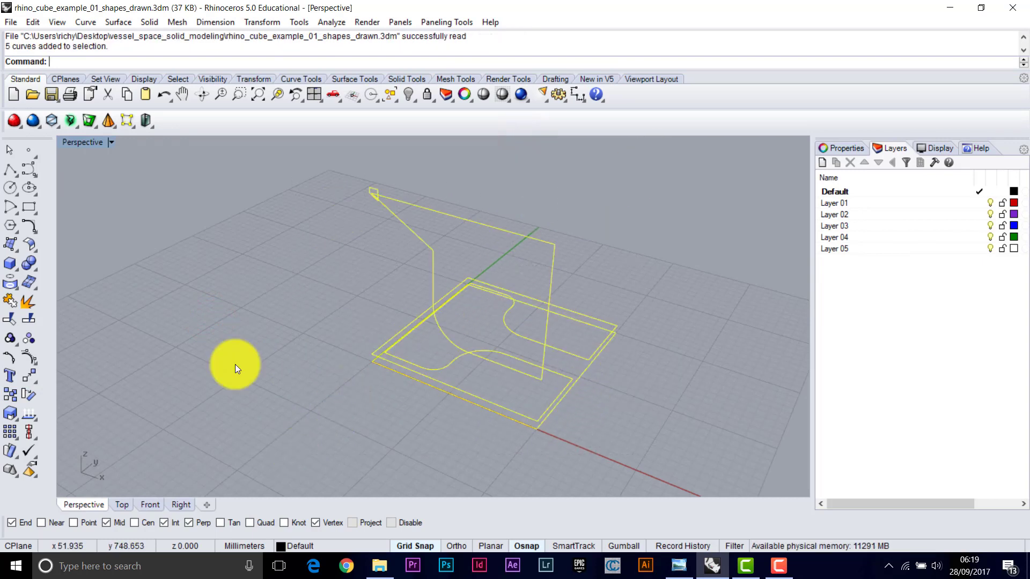
{"action": "left_click", "coordinate": [12, 22]}
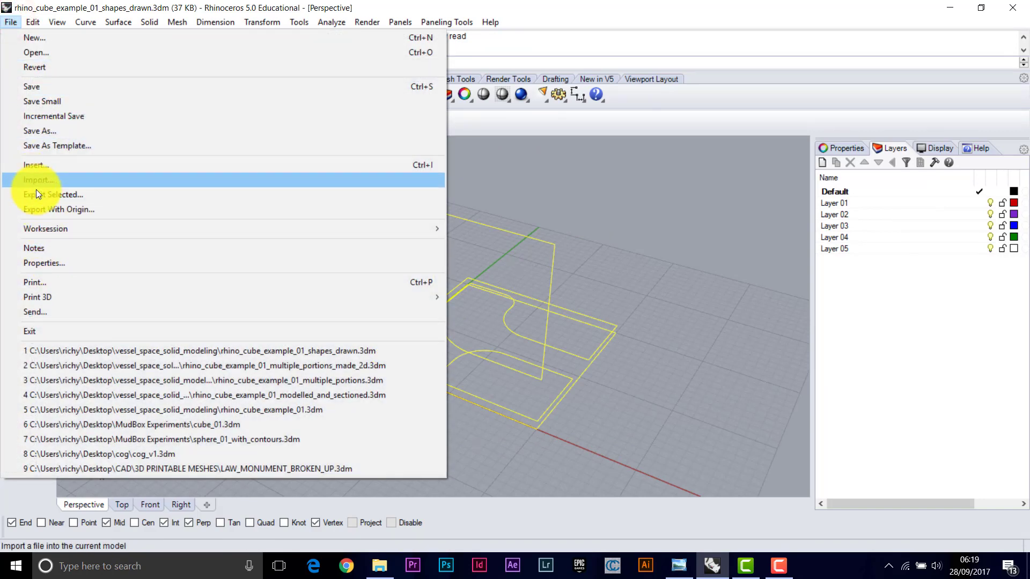
{"action": "left_click", "coordinate": [39, 196]}
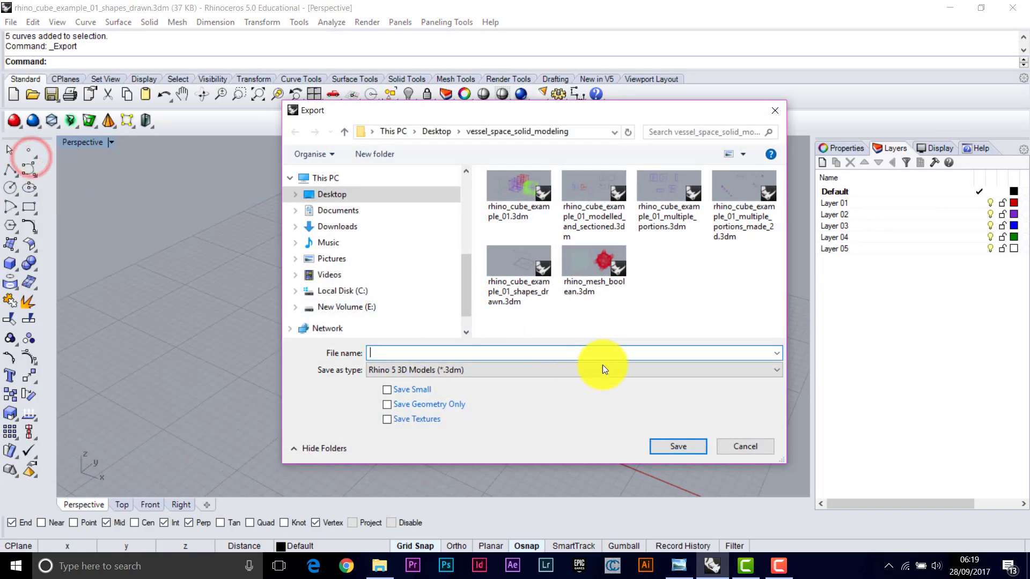
{"action": "left_click", "coordinate": [632, 374]}
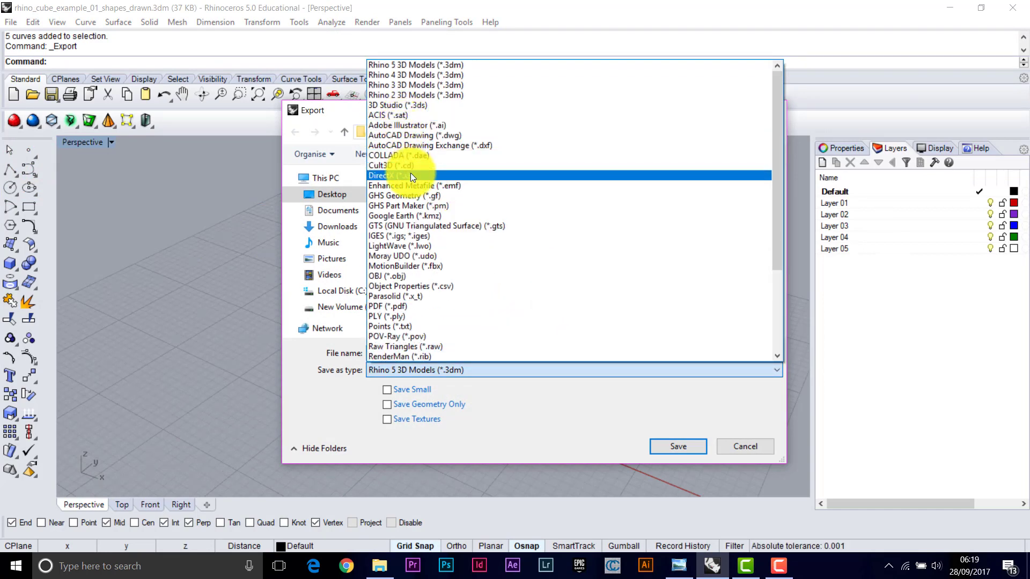
{"action": "left_click", "coordinate": [428, 134]}
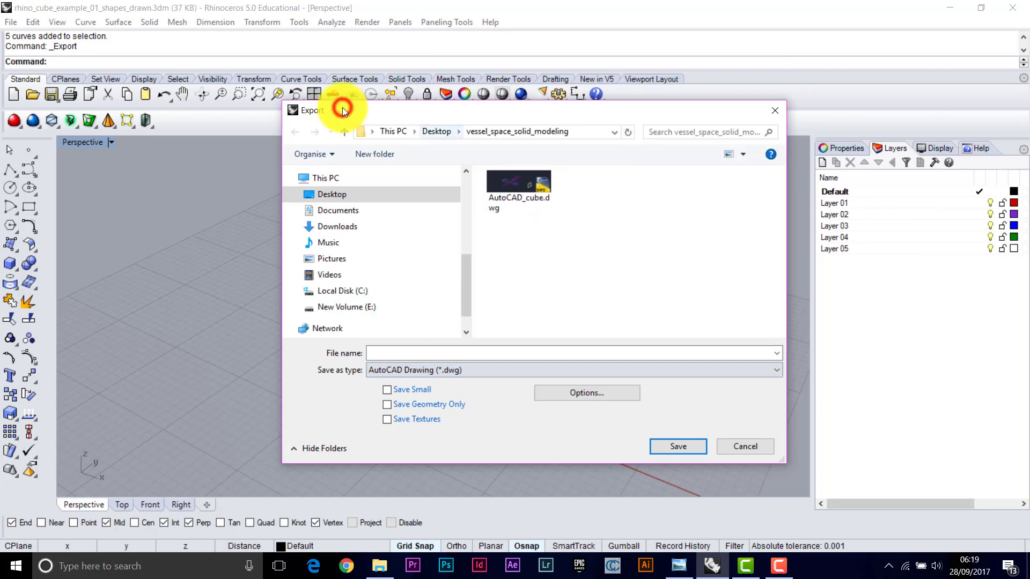
{"action": "left_click", "coordinate": [427, 351]}
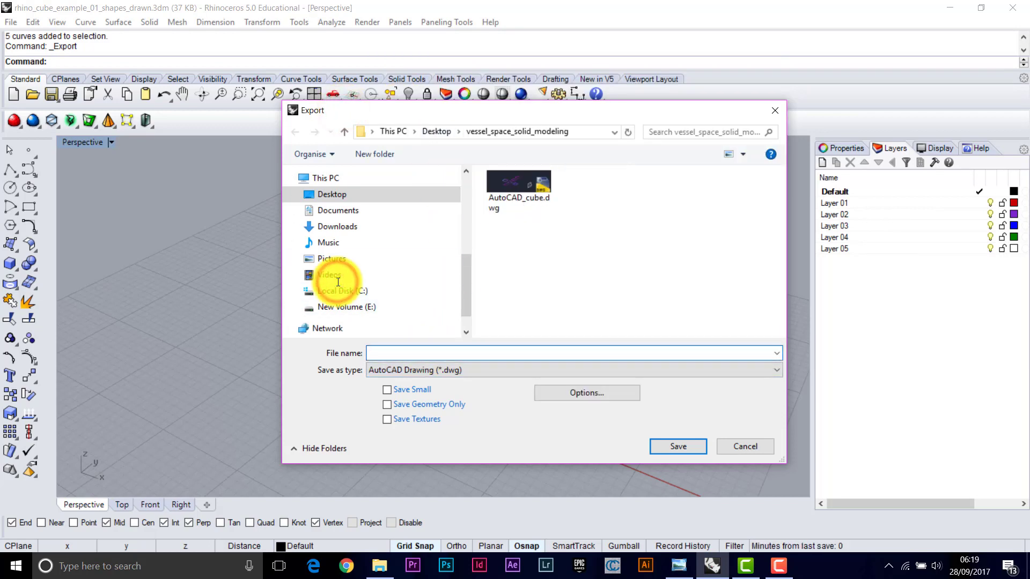
{"action": "type", "text": "curves"}
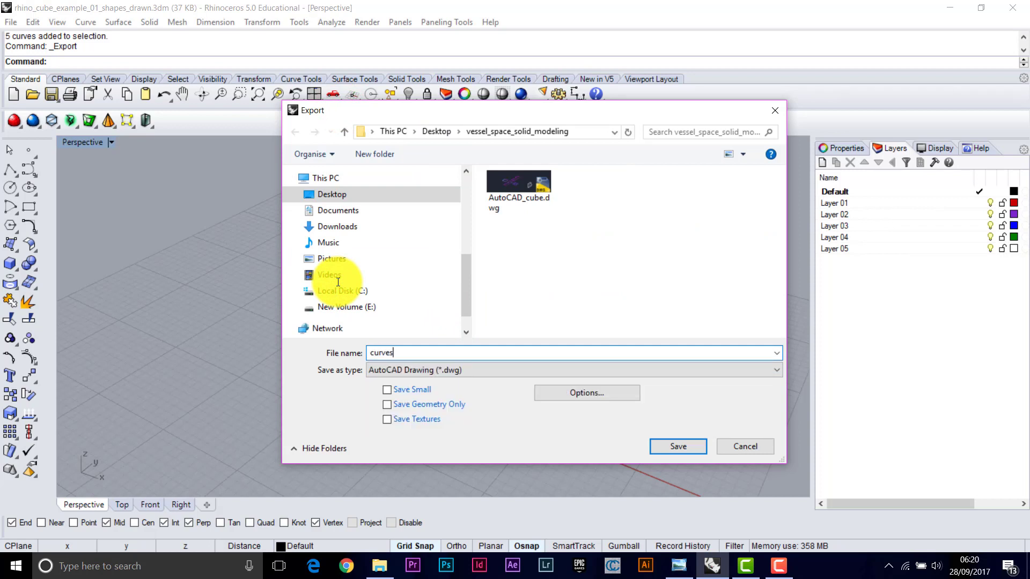
{"action": "left_click", "coordinate": [324, 195]}
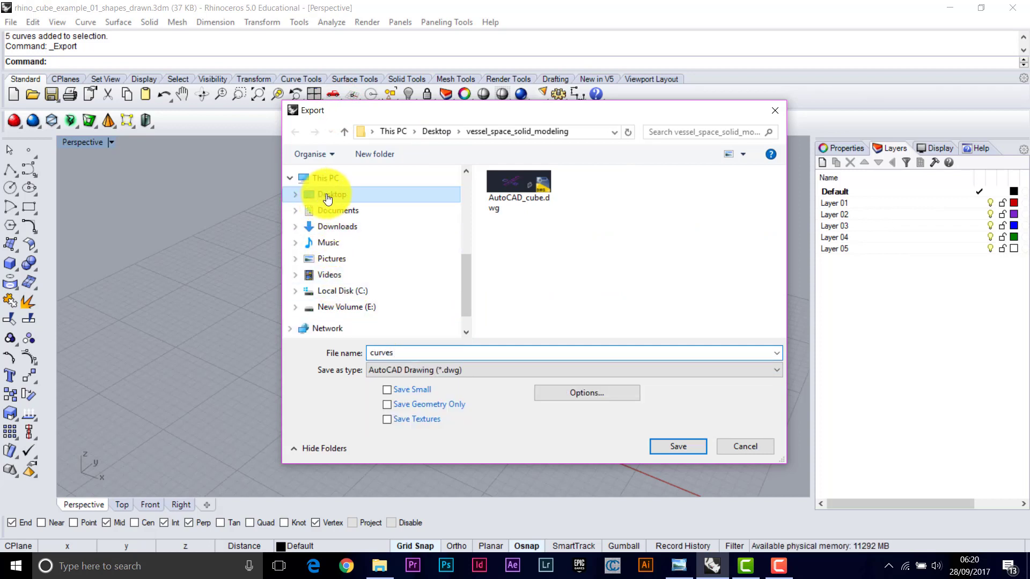
{"action": "left_click", "coordinate": [678, 446]}
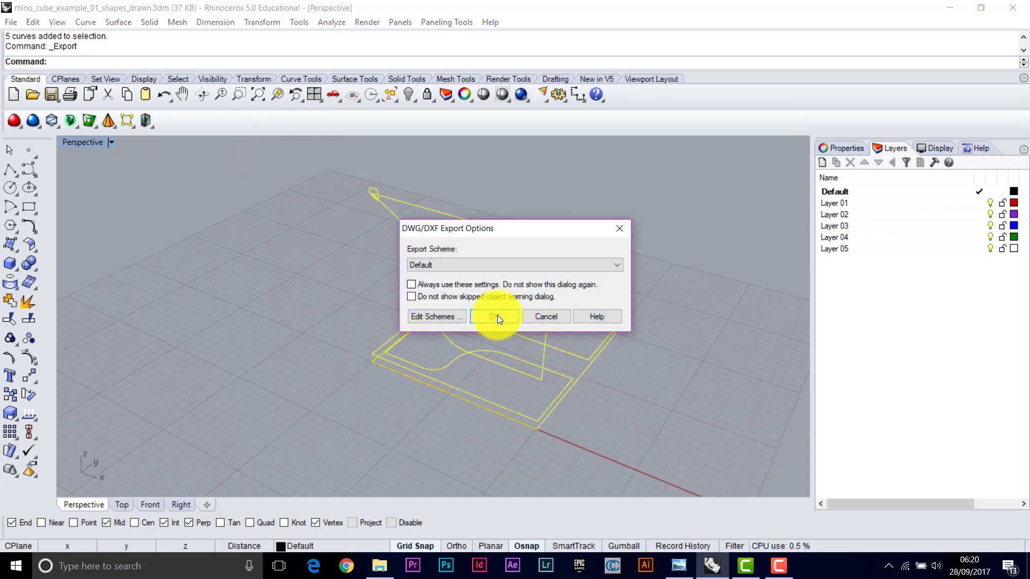
{"action": "left_click", "coordinate": [497, 315]}
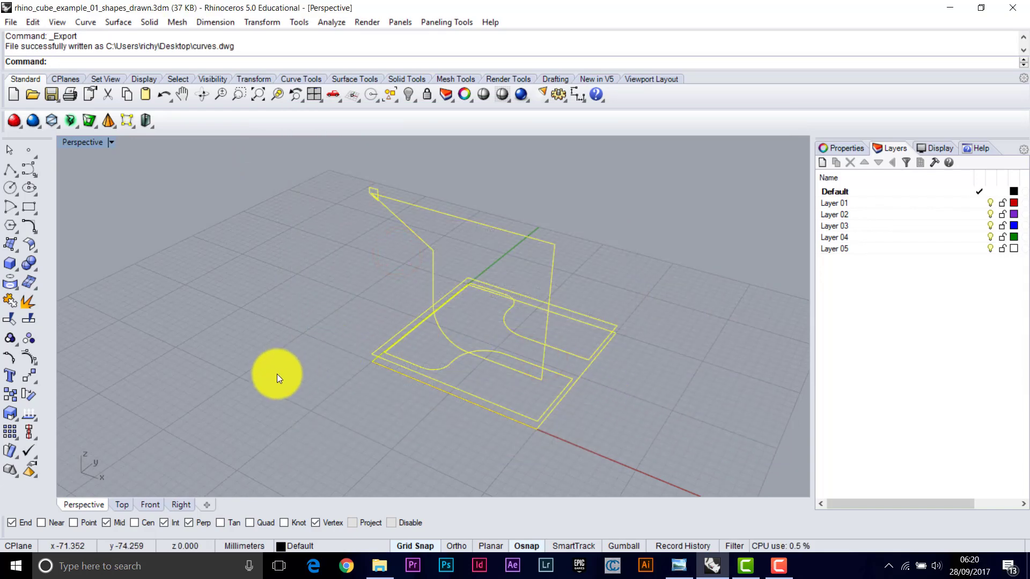